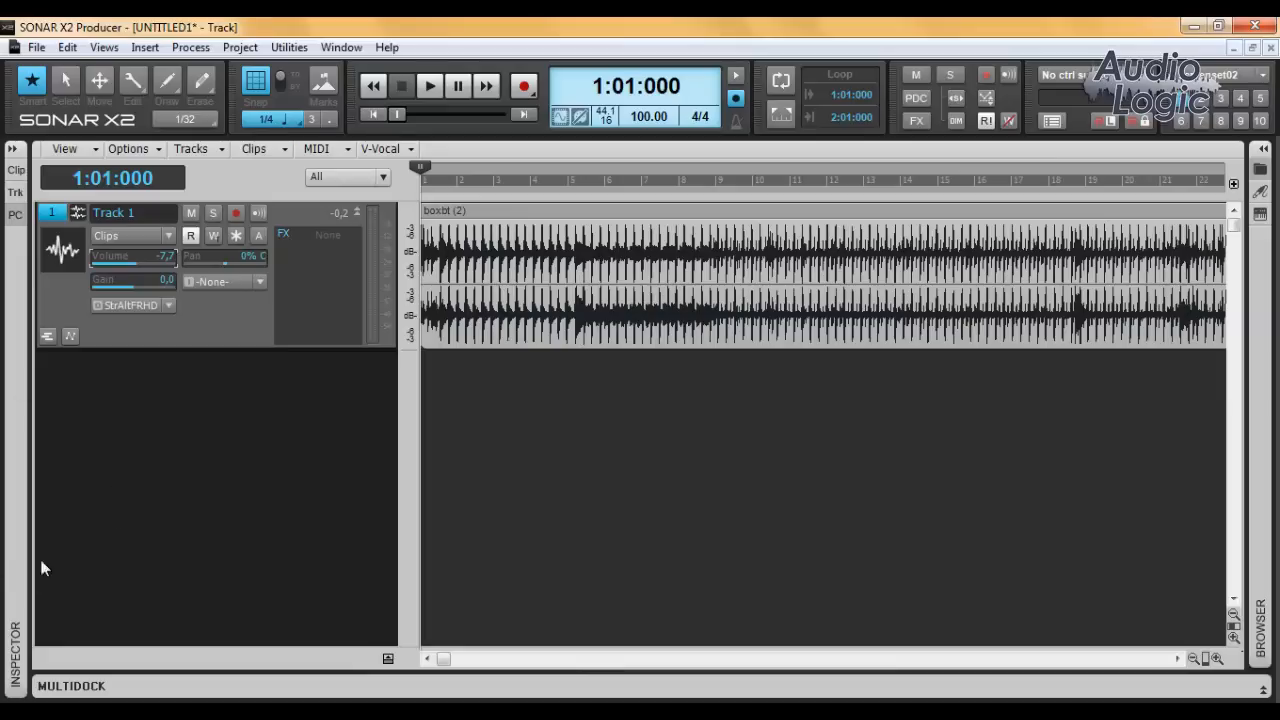
Step: Expand the Inspector and look through its clip and track properties, ending on the ProChannel of Track 1
click(104, 48)
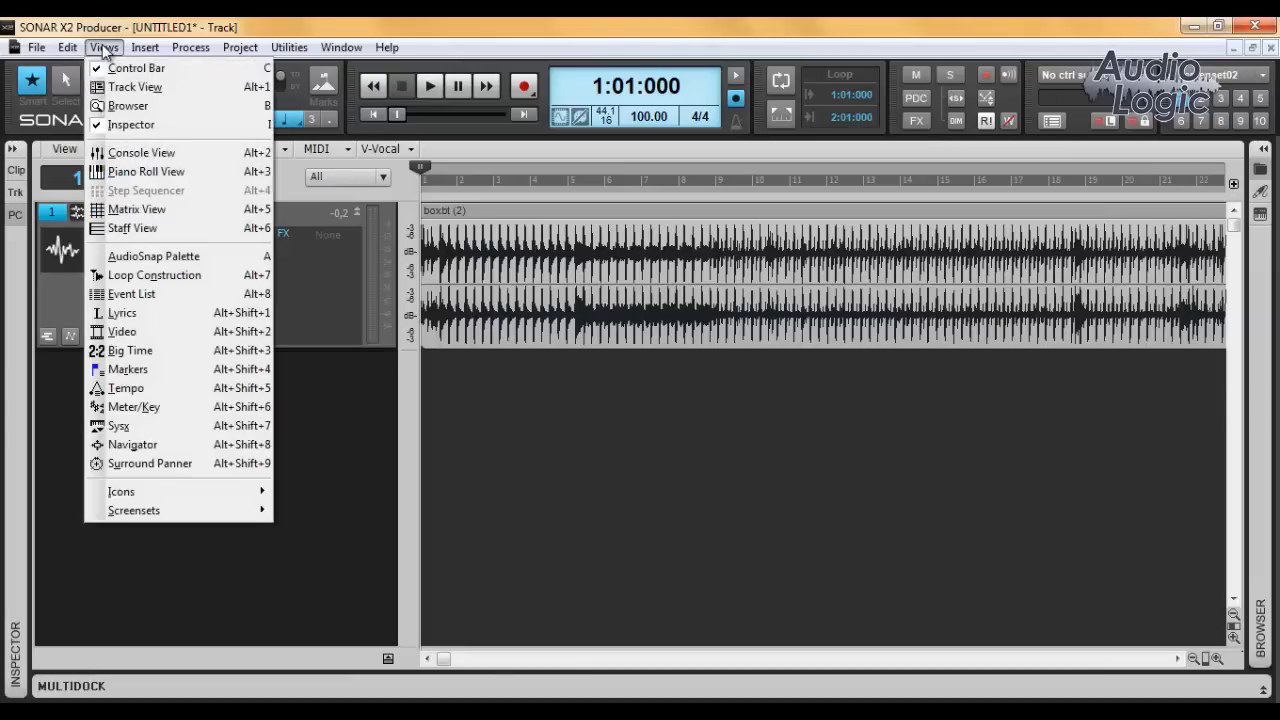
click(111, 125)
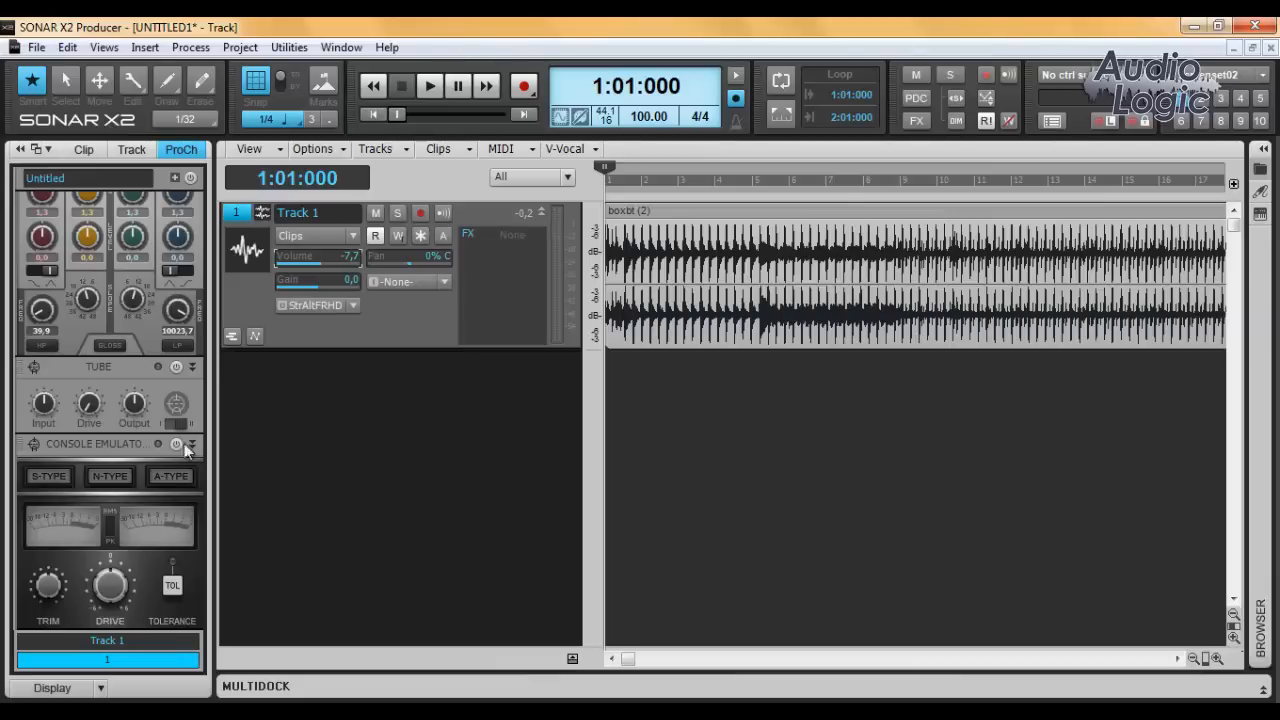
click(90, 150)
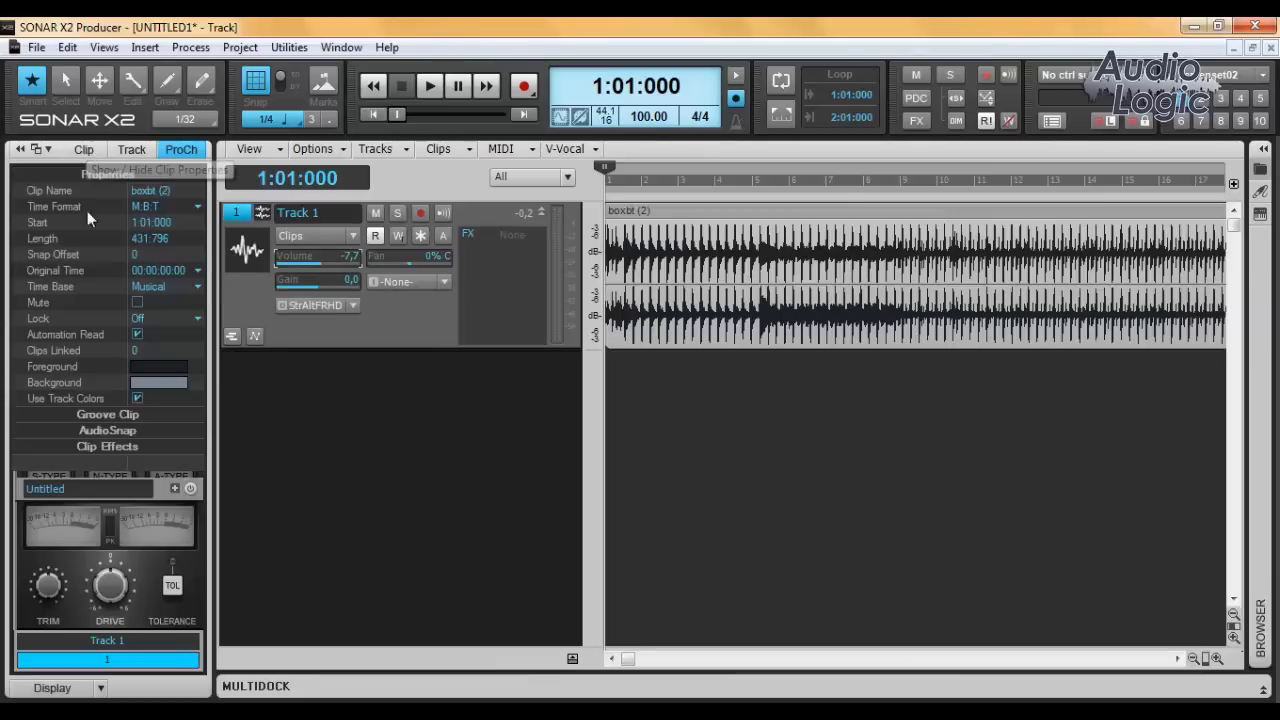
click(131, 150)
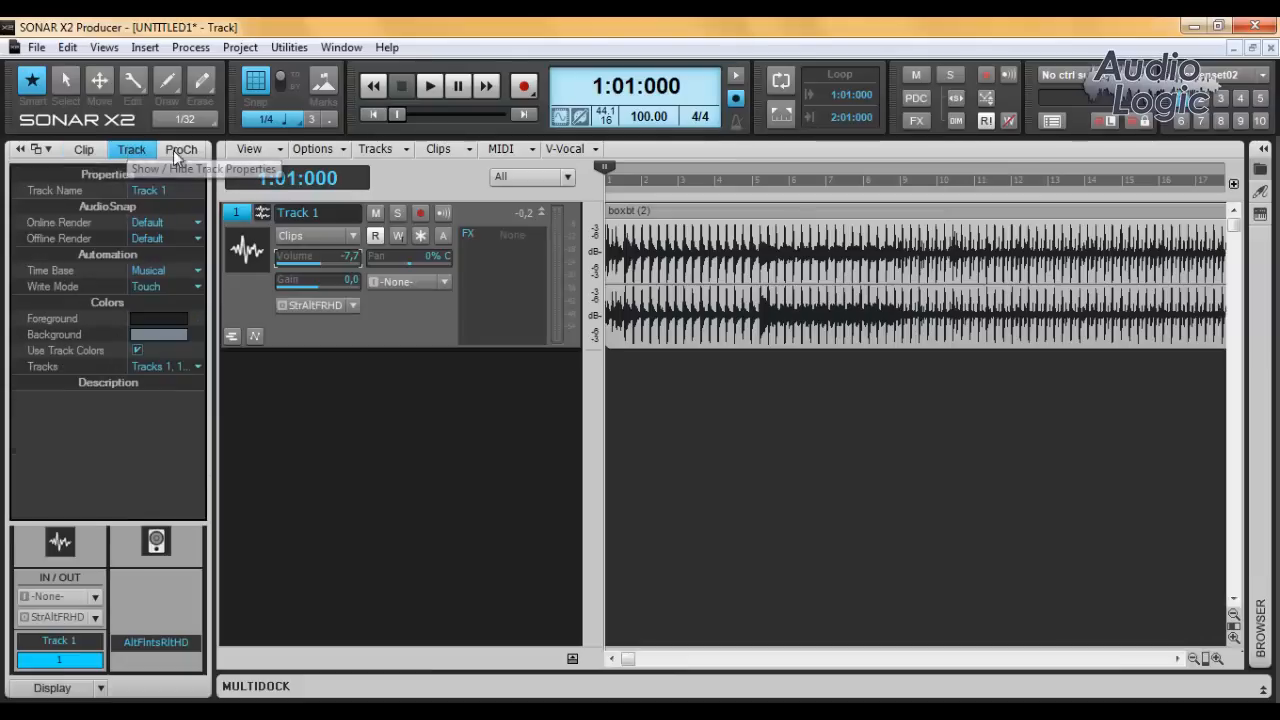
click(180, 150)
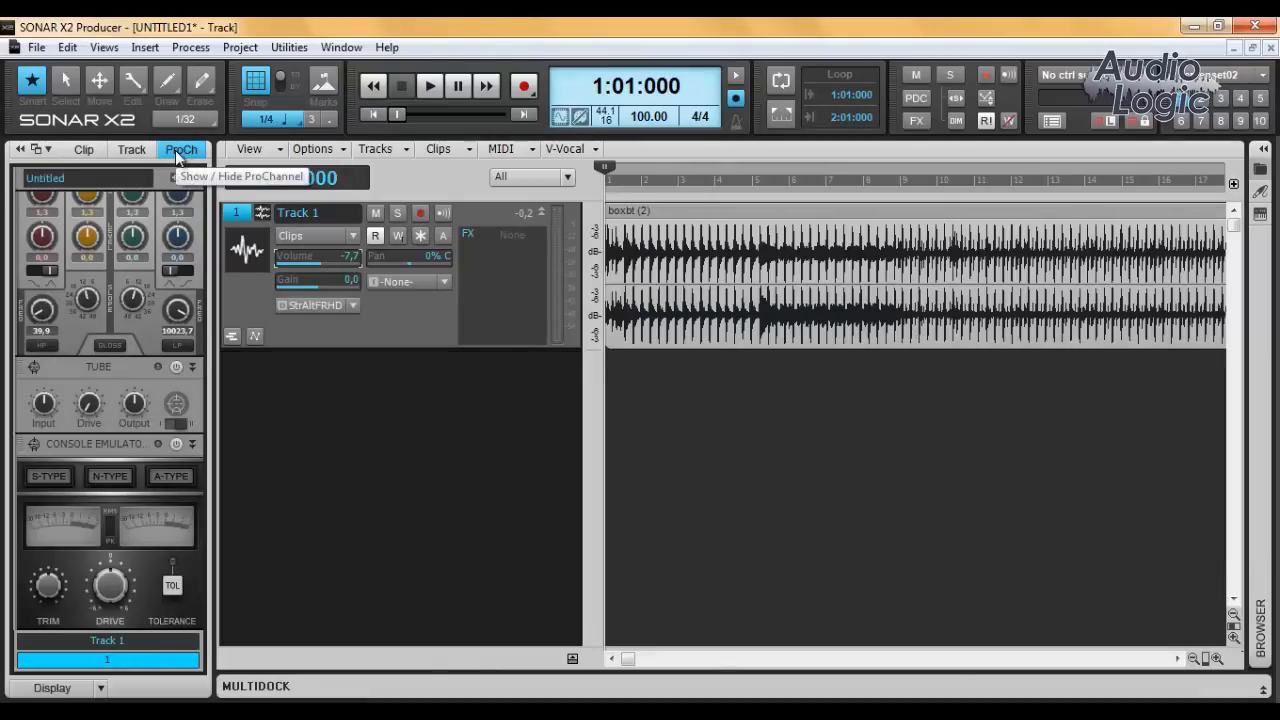
Step: Undock the Inspector as a floating window and collapse its Tube, Console Emulator, EQ and Compressor modules
click(38, 149)
drag(304, 201, 564, 54)
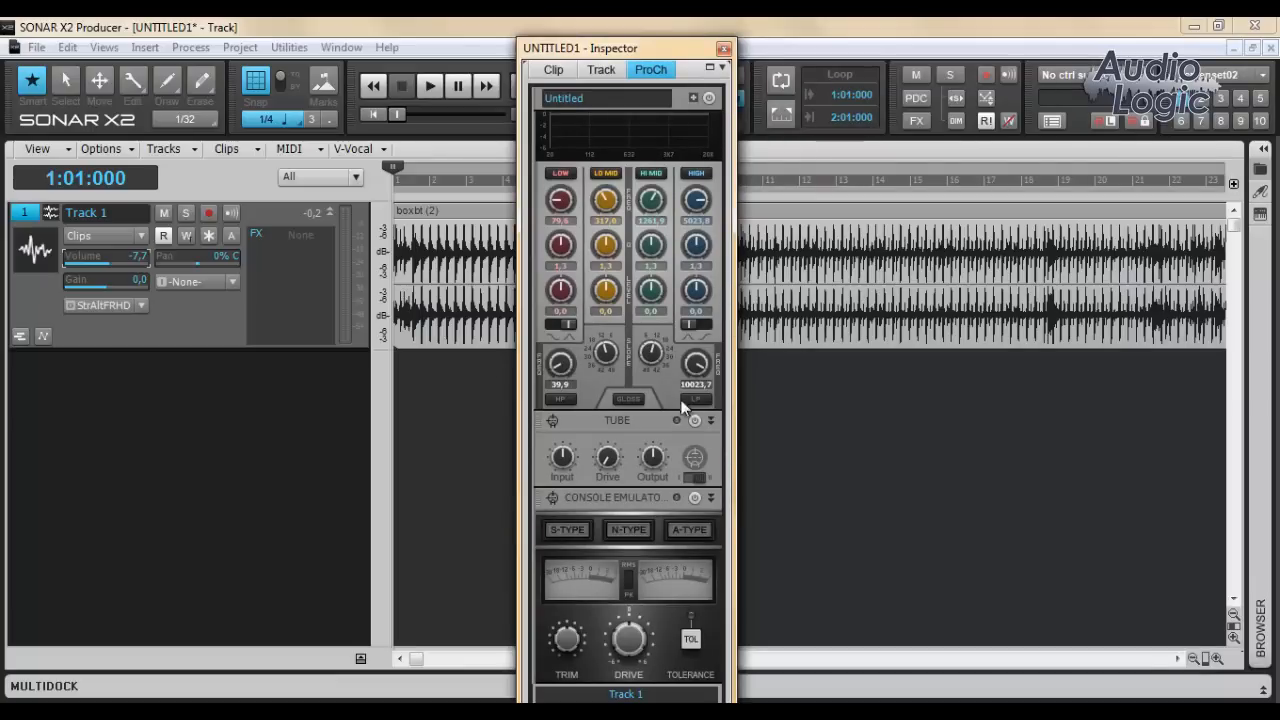
click(711, 421)
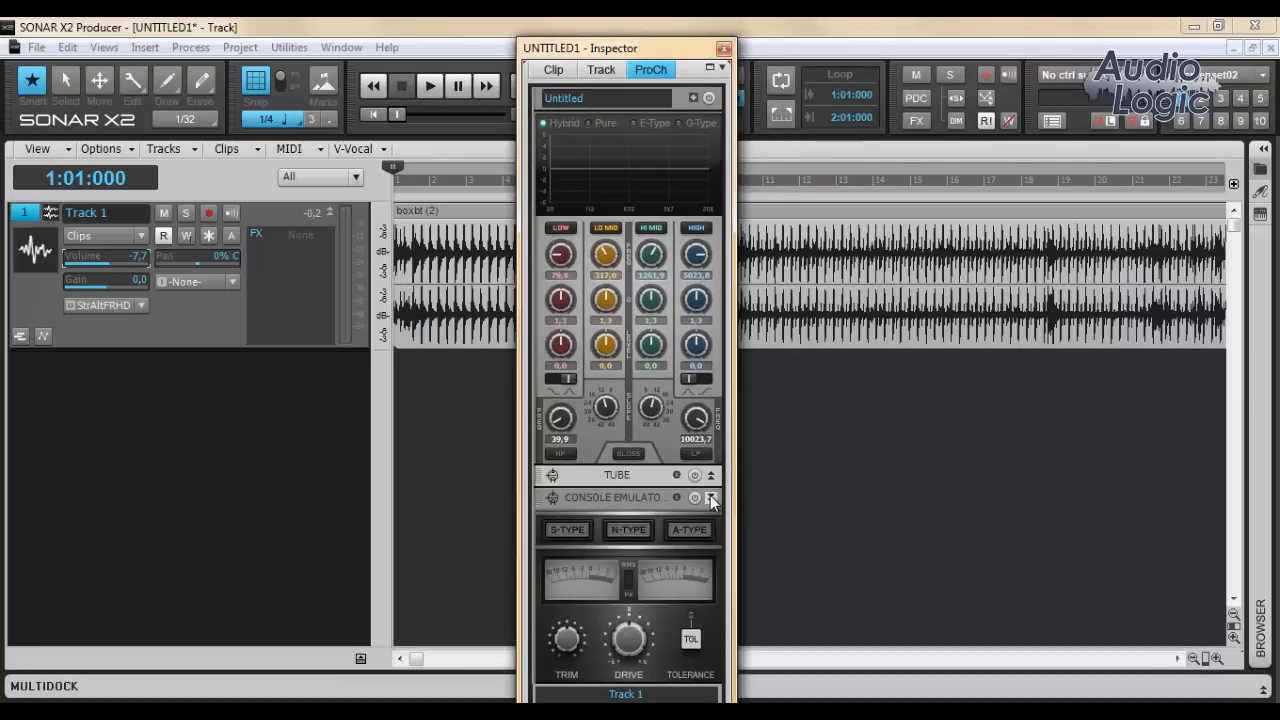
scroll(716, 474, up, 3)
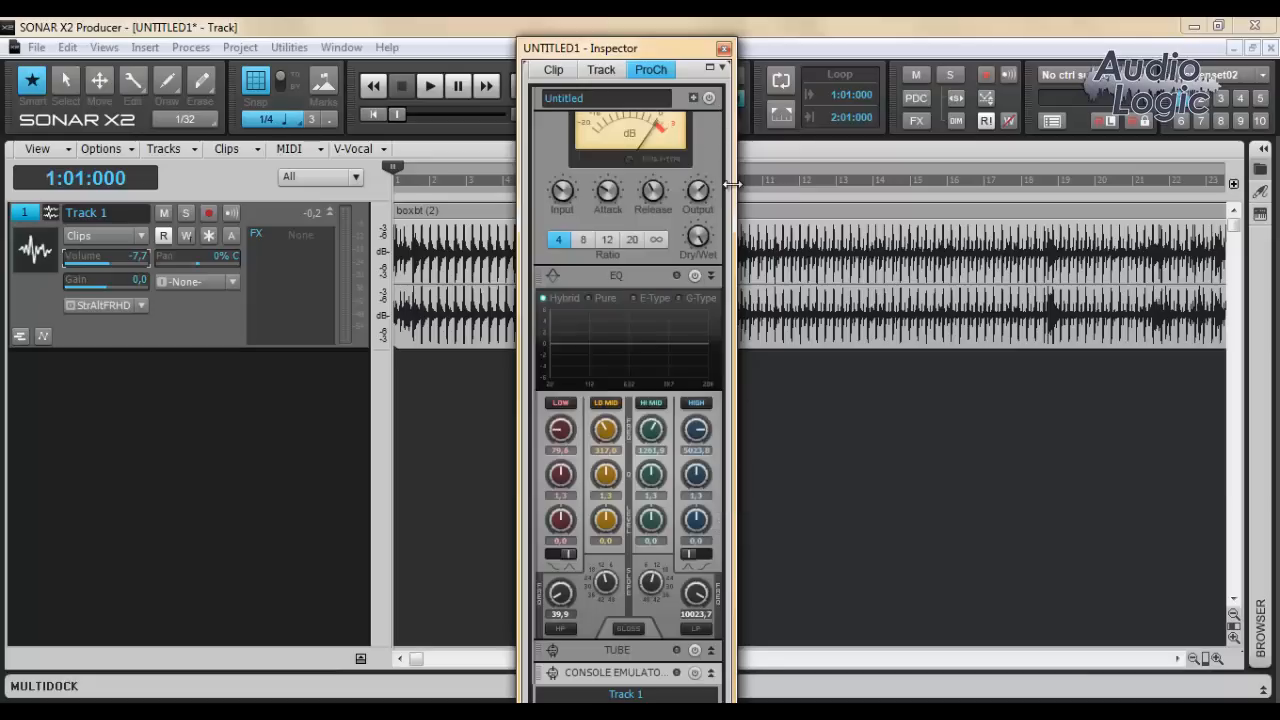
click(711, 275)
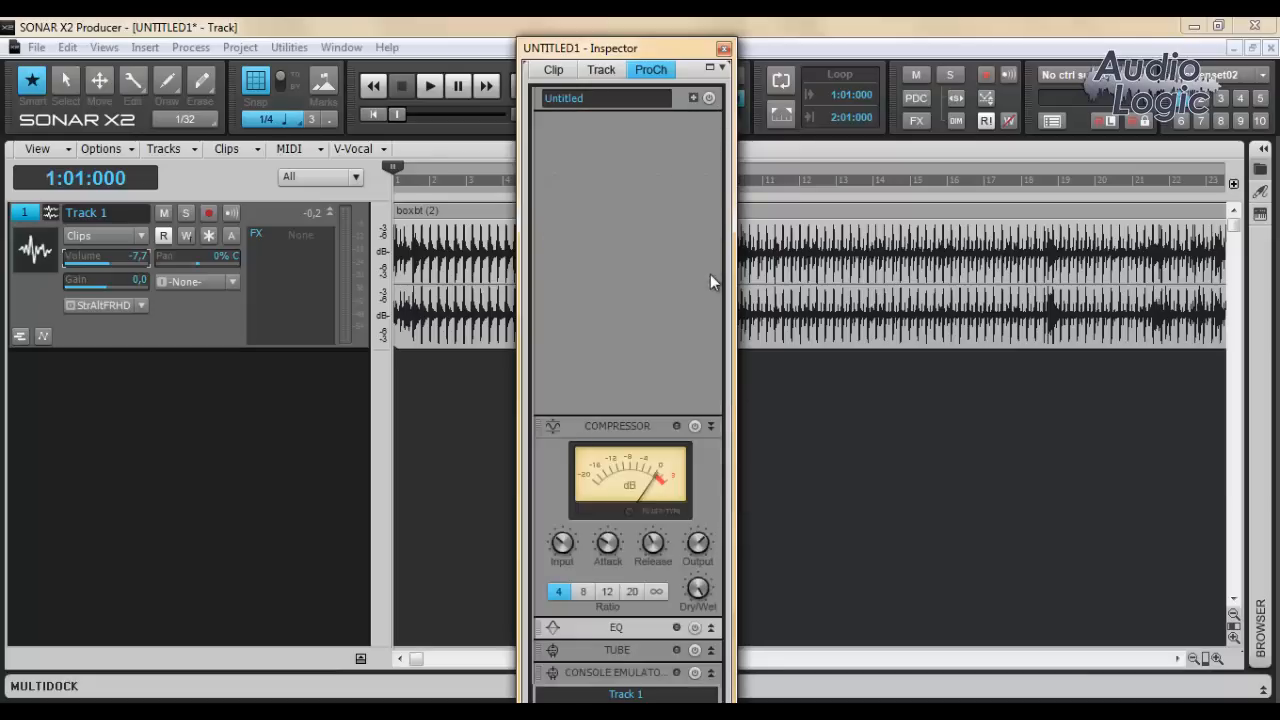
click(711, 424)
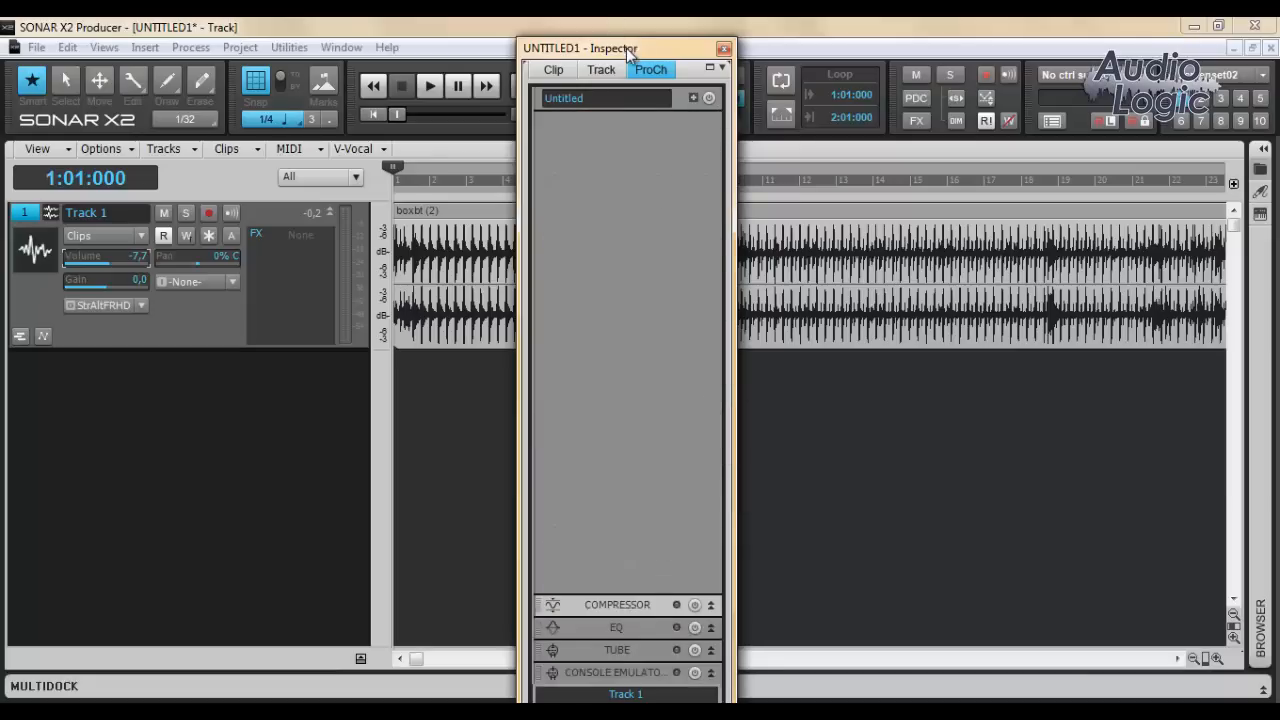
mouse_move(628, 49)
mouse_down()
mouse_move(624, 19)
mouse_move(624, 30)
mouse_up()
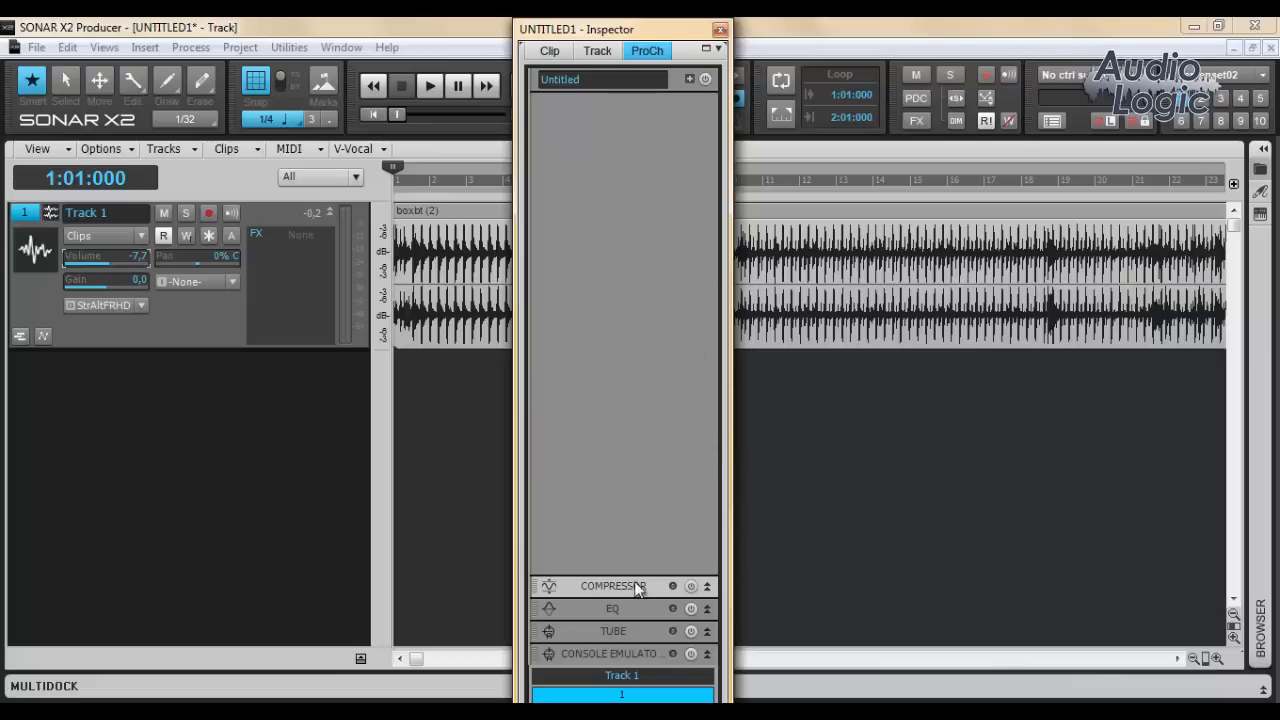
Step: Remove the Compressor, Tube and Console Emulator modules from the ProChannel, keeping only the EQ
right_click(580, 588)
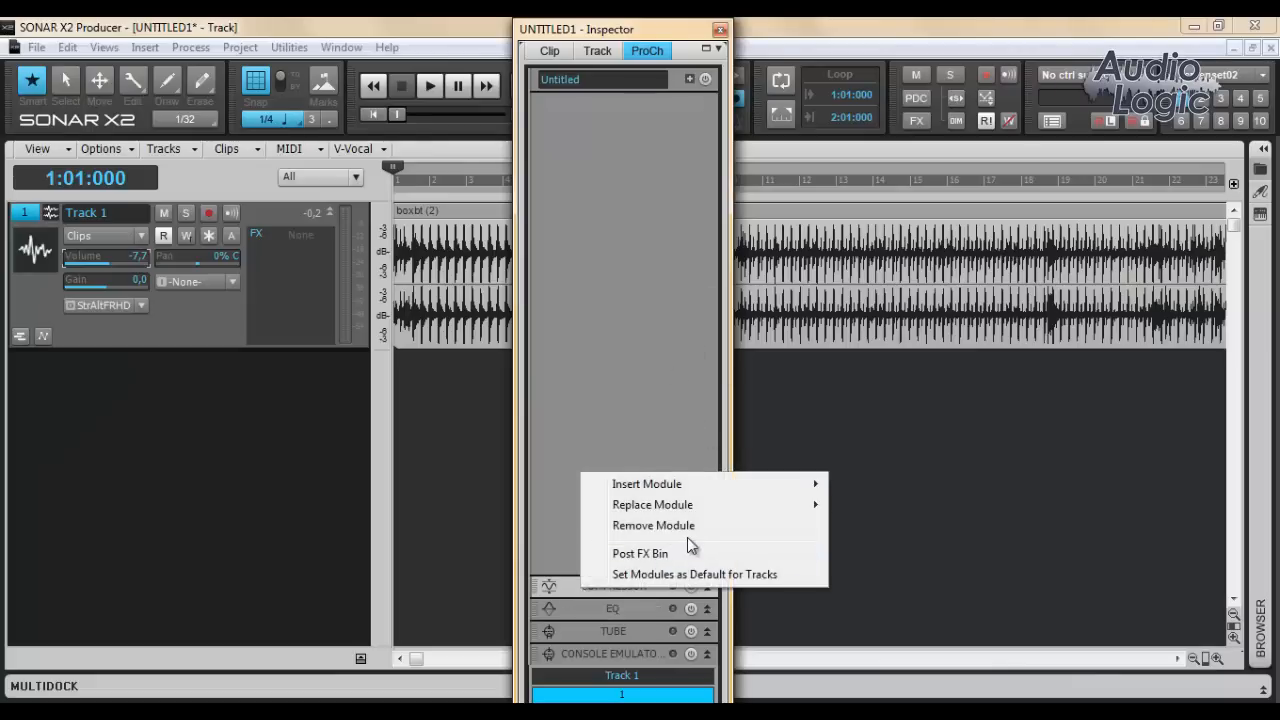
click(686, 526)
right_click(590, 611)
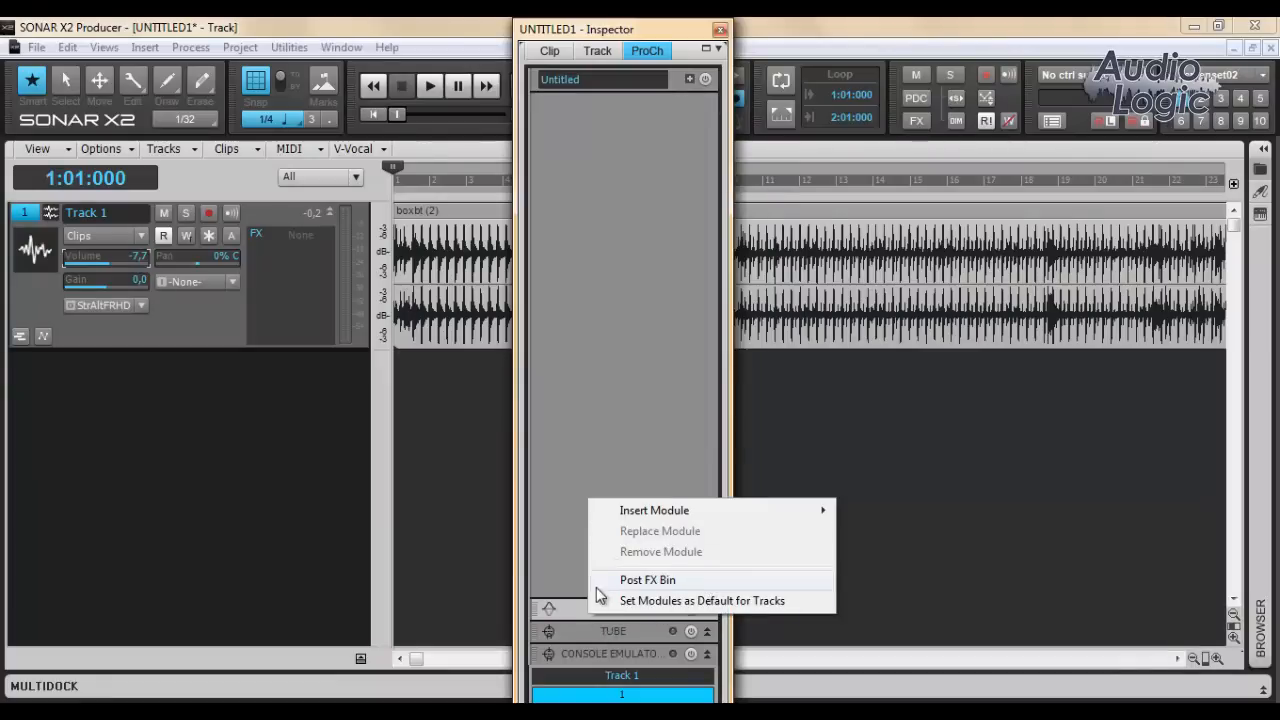
right_click(577, 626)
click(642, 568)
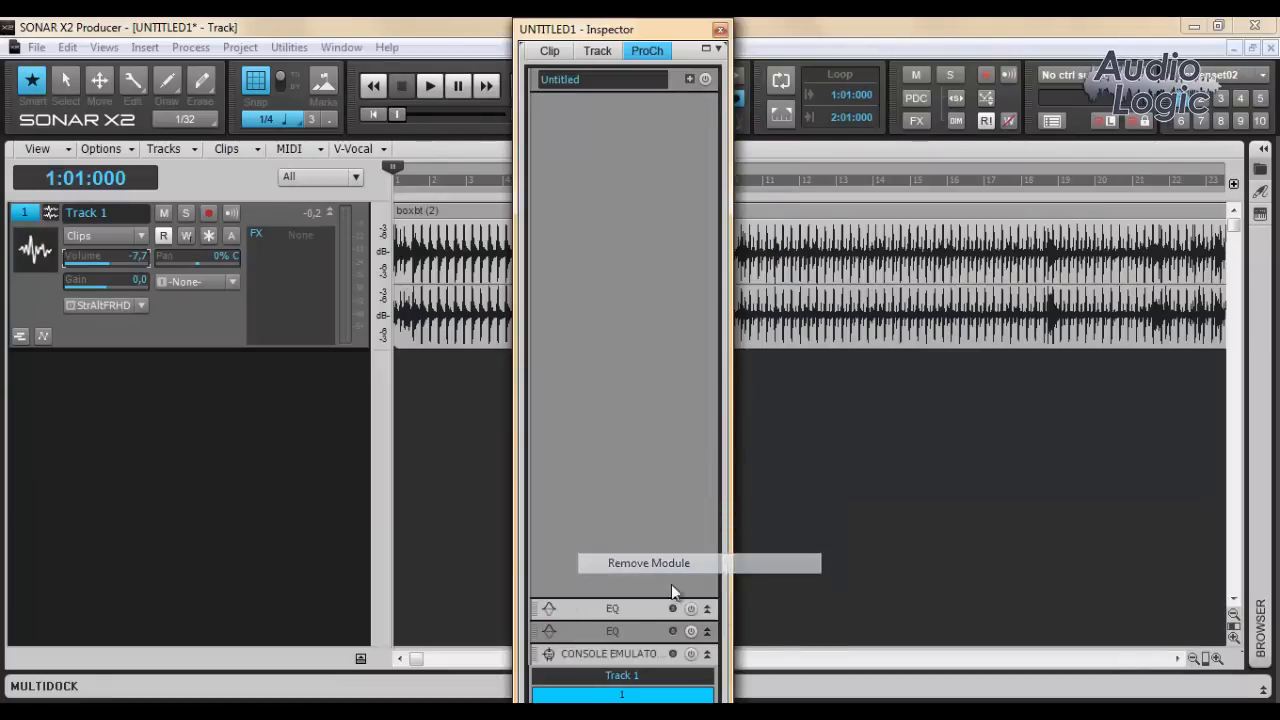
right_click(559, 659)
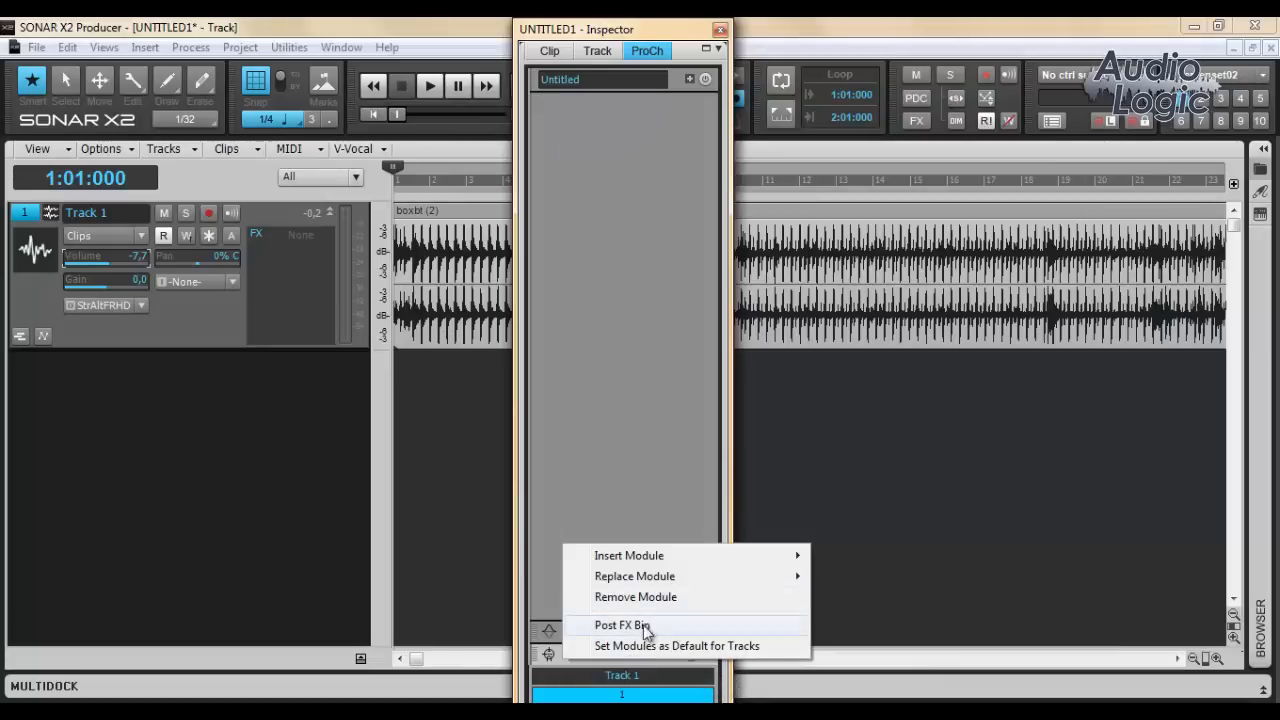
click(646, 598)
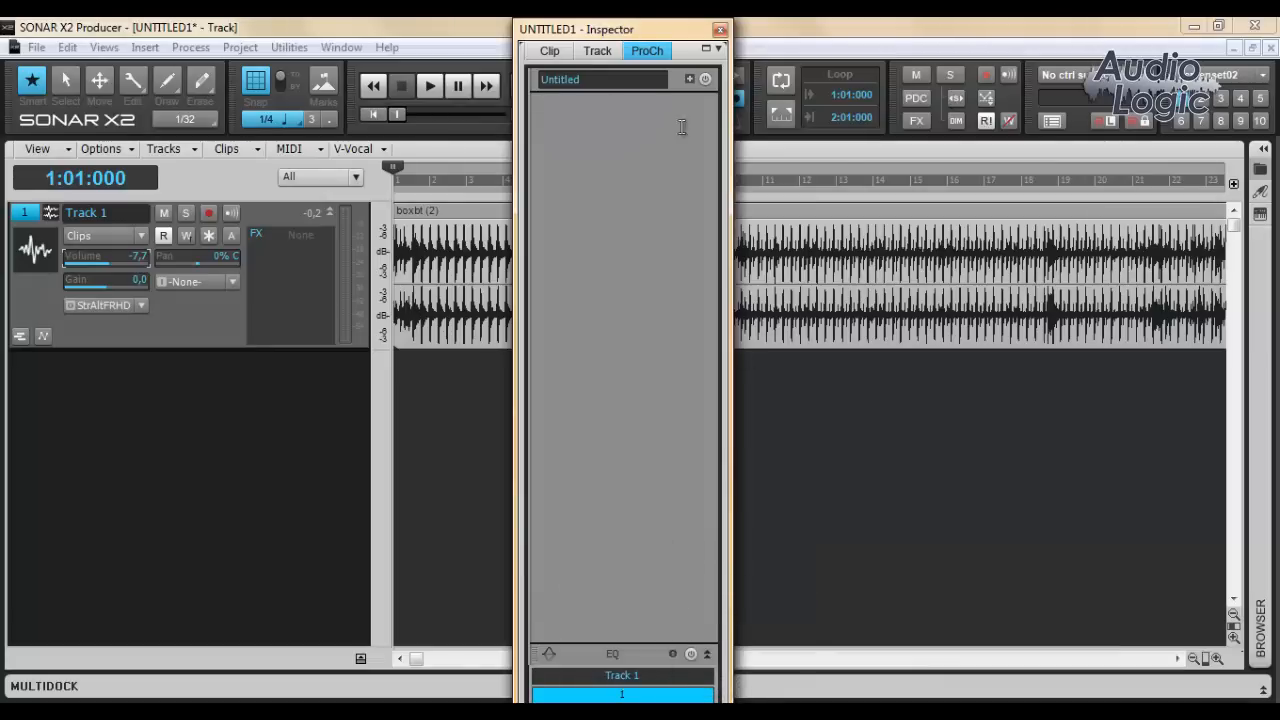
Step: Expand and enable the EQ, and set gains on its curve: Low 1,6, Lo Mid -1,5, Hi Mid 1,6 and High -2,2
click(707, 653)
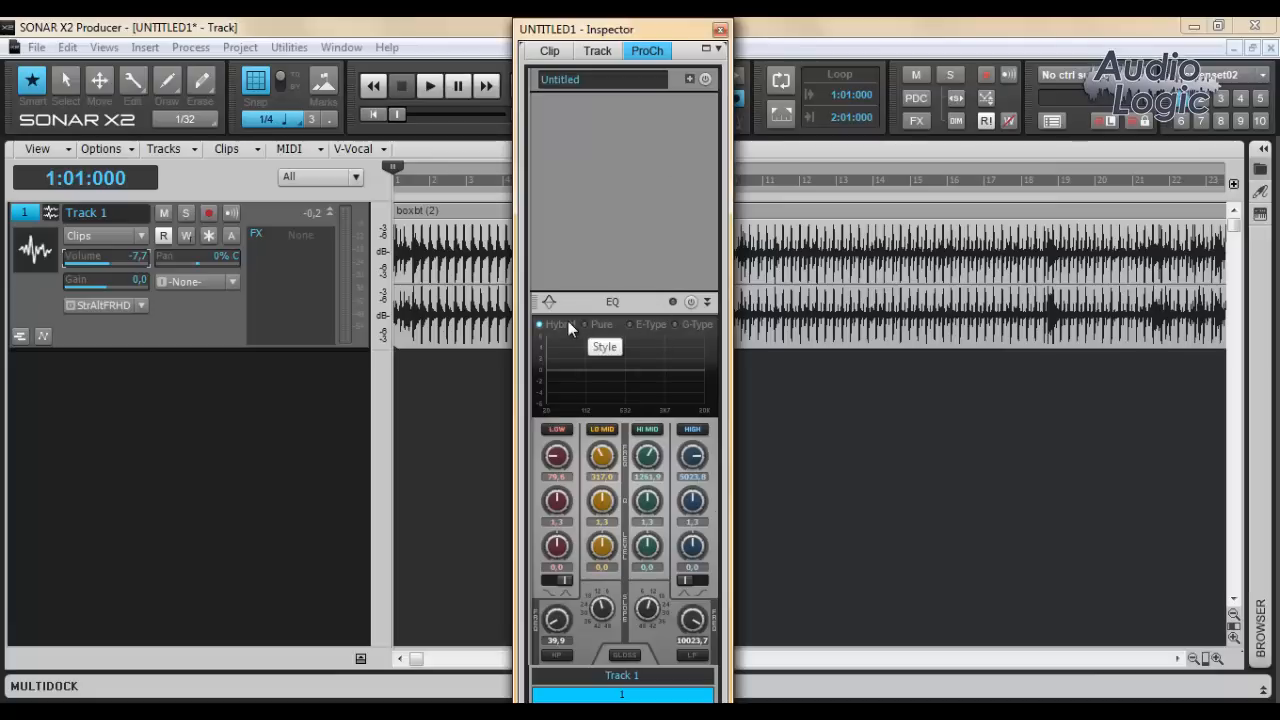
mouse_move(640, 383)
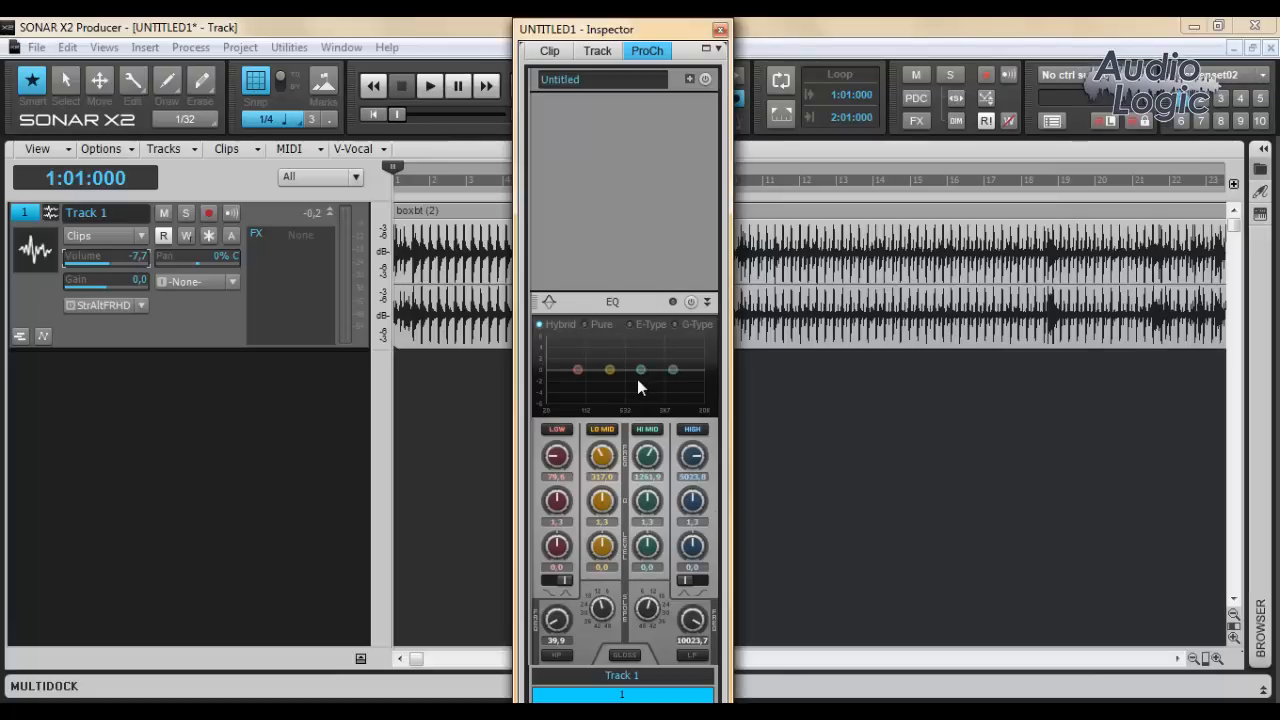
click(688, 302)
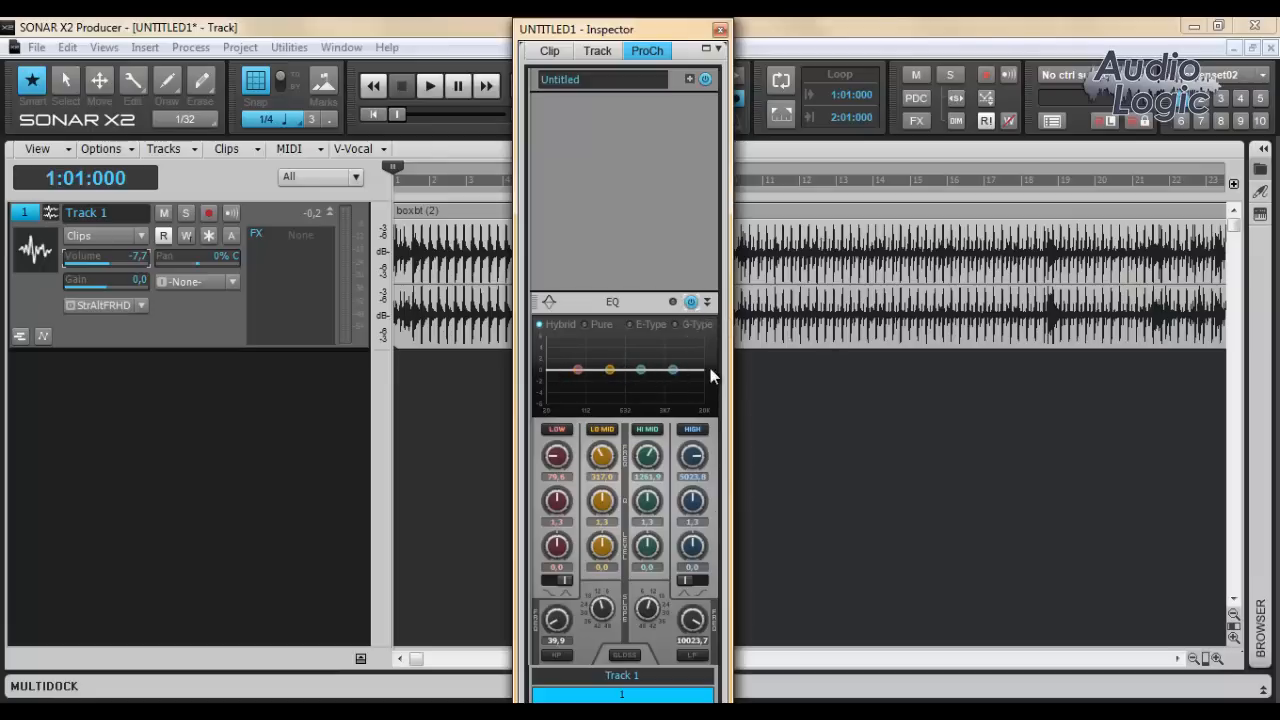
drag(580, 370, 685, 380)
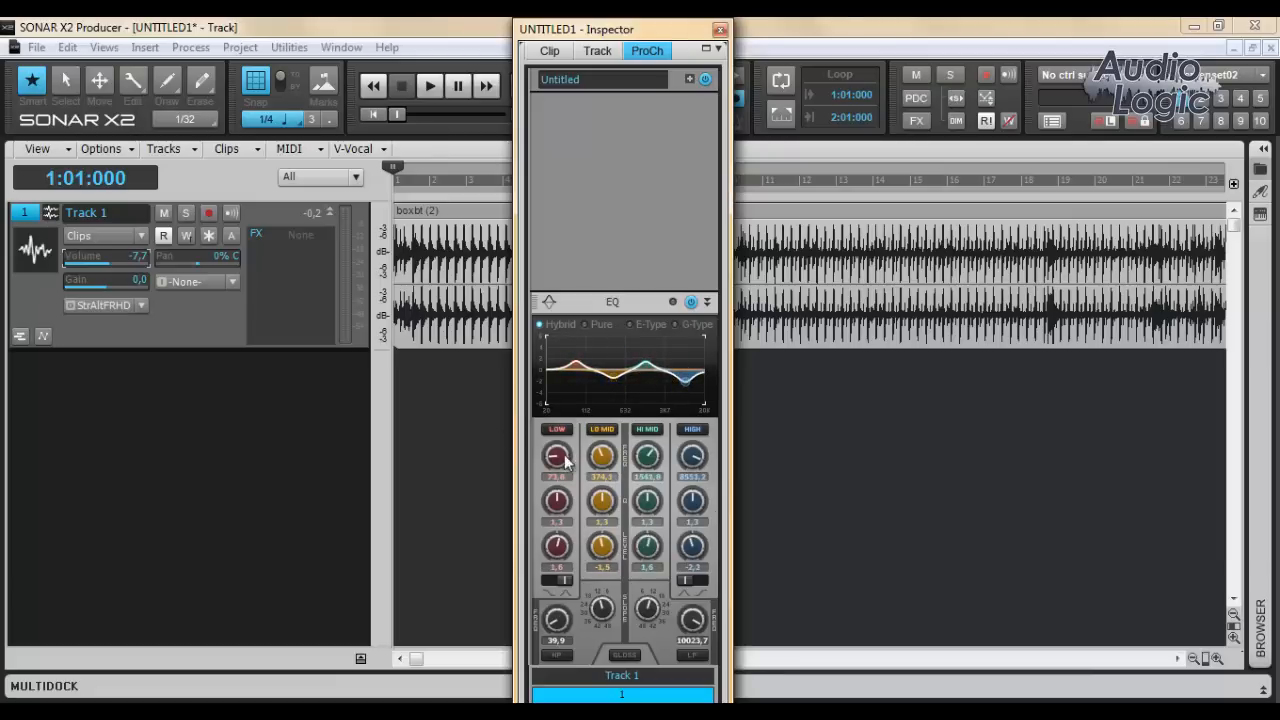
Step: Adjust the EQ's Low band to a frequency of 45,4, a Q of 3,5 and a gain of 0,5
scroll(566, 460, up, 10)
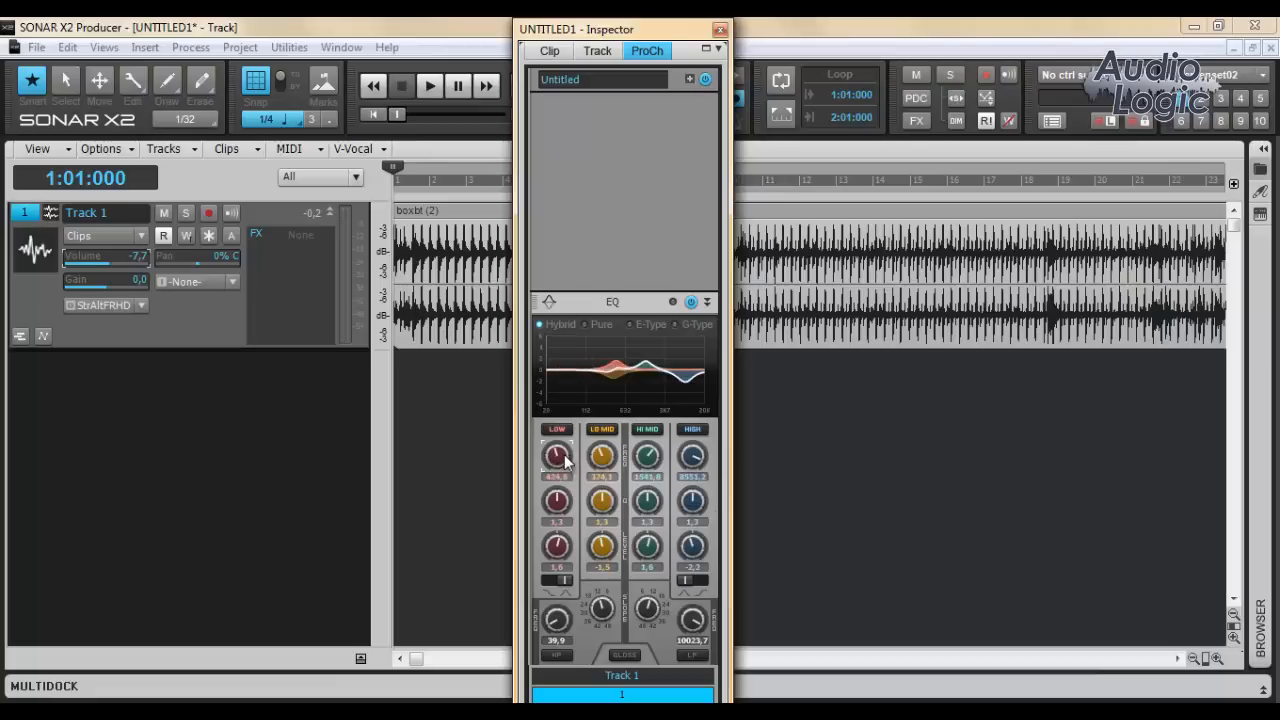
scroll(566, 460, down, 10)
scroll(560, 508, up, 8)
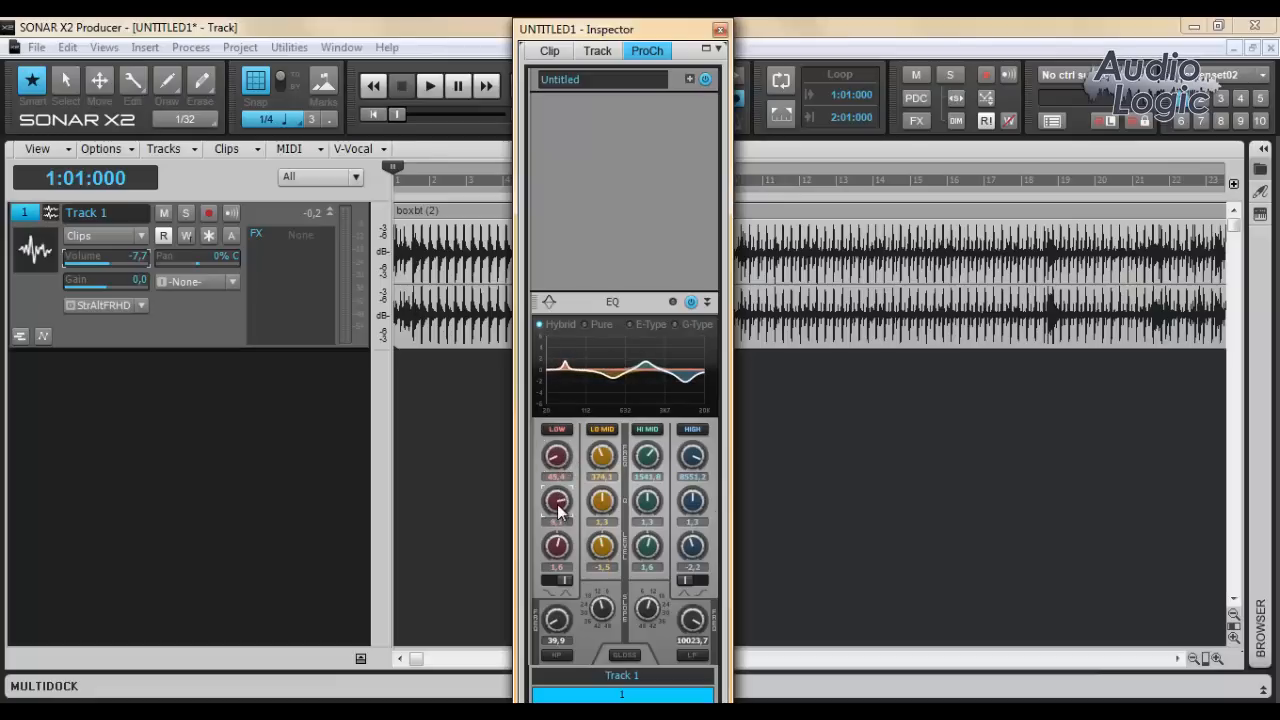
scroll(560, 510, down, 10)
scroll(558, 510, up, 4)
scroll(558, 512, up, 2)
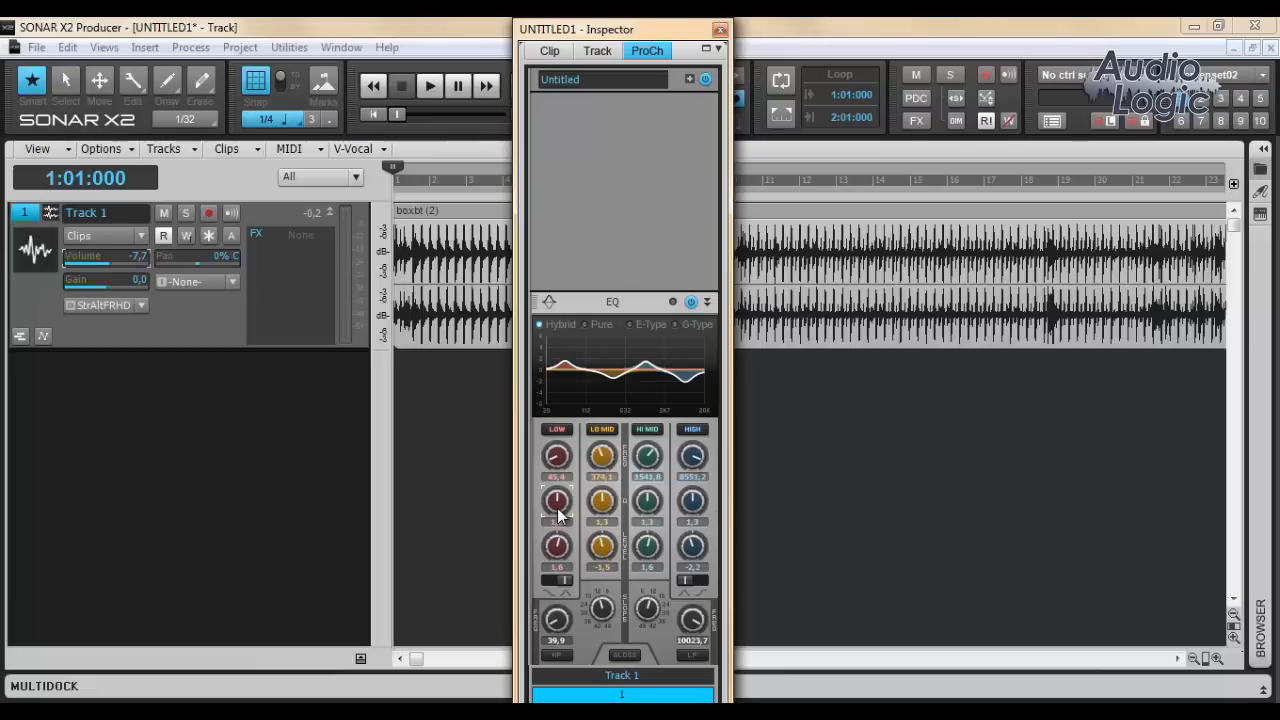
scroll(558, 508, up, 4)
scroll(558, 510, down, 3)
scroll(558, 548, up, 6)
scroll(559, 550, down, 7)
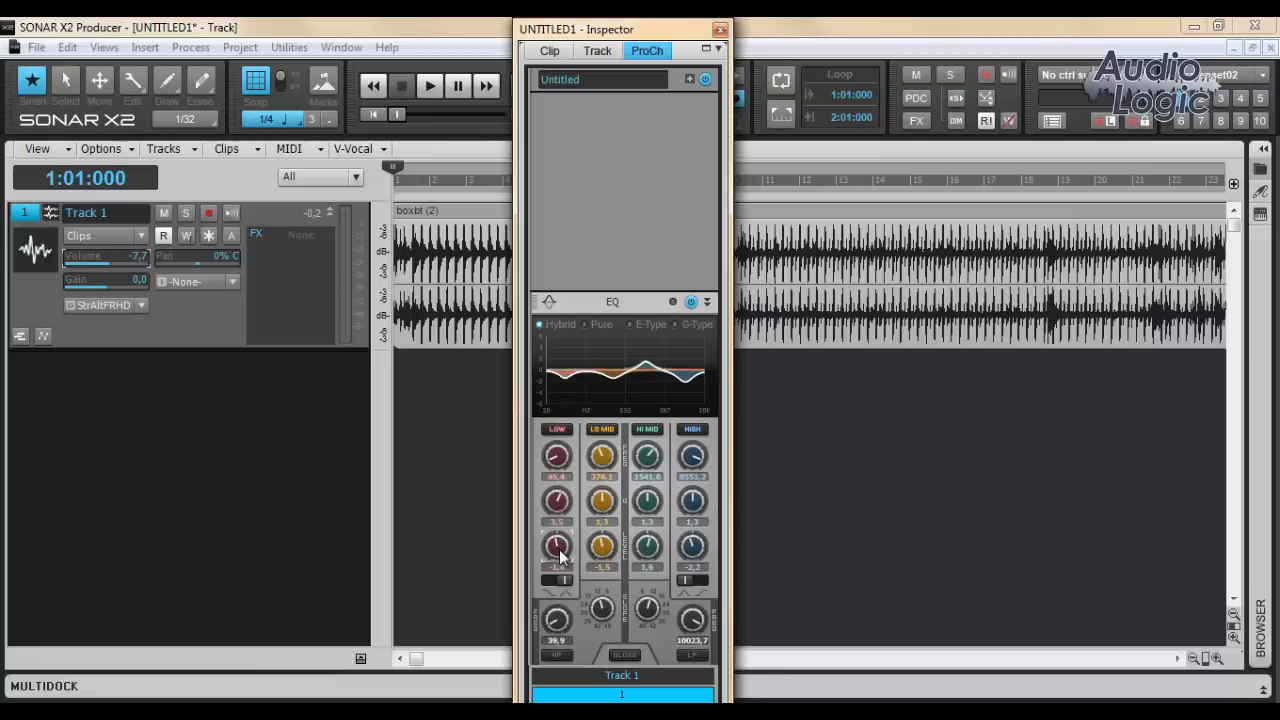
scroll(560, 553, up, 4)
Step: Compare the Hybrid, Pure, E-Type and G-Type styles of the EQ, finishing with G-Type selected
click(587, 328)
click(633, 325)
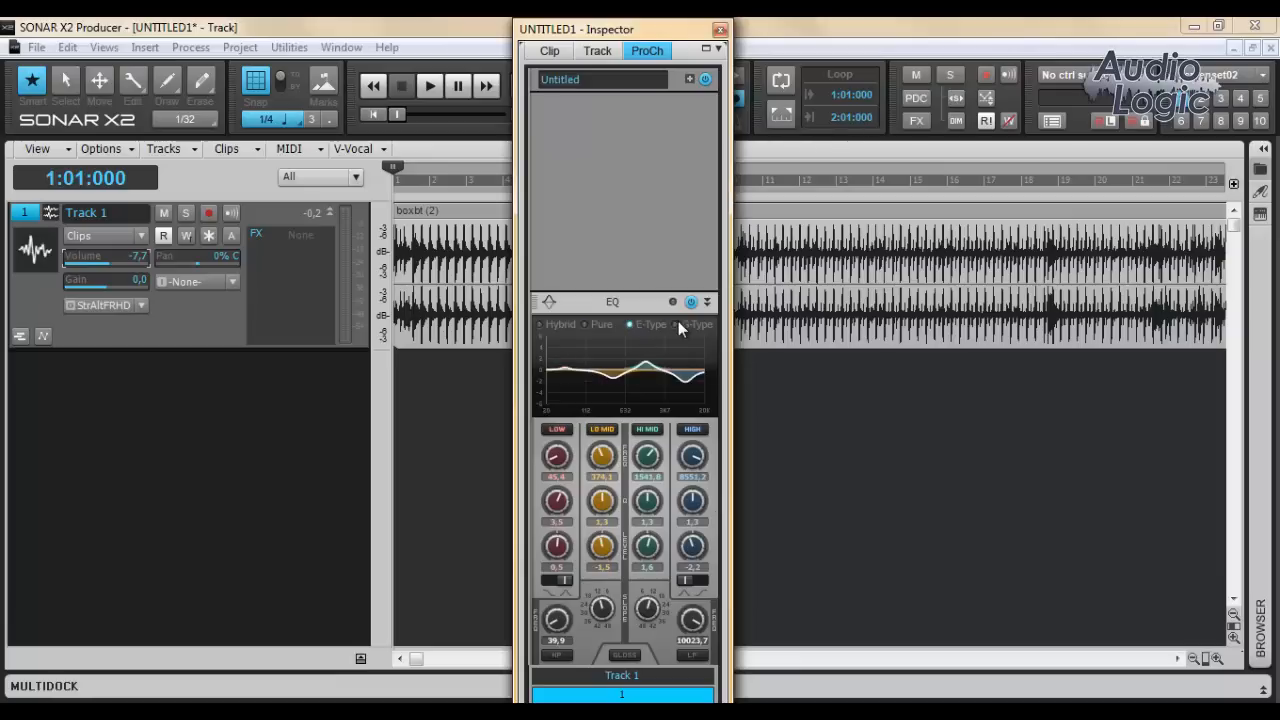
click(677, 325)
click(546, 326)
click(583, 321)
click(545, 326)
click(610, 324)
click(557, 332)
click(586, 326)
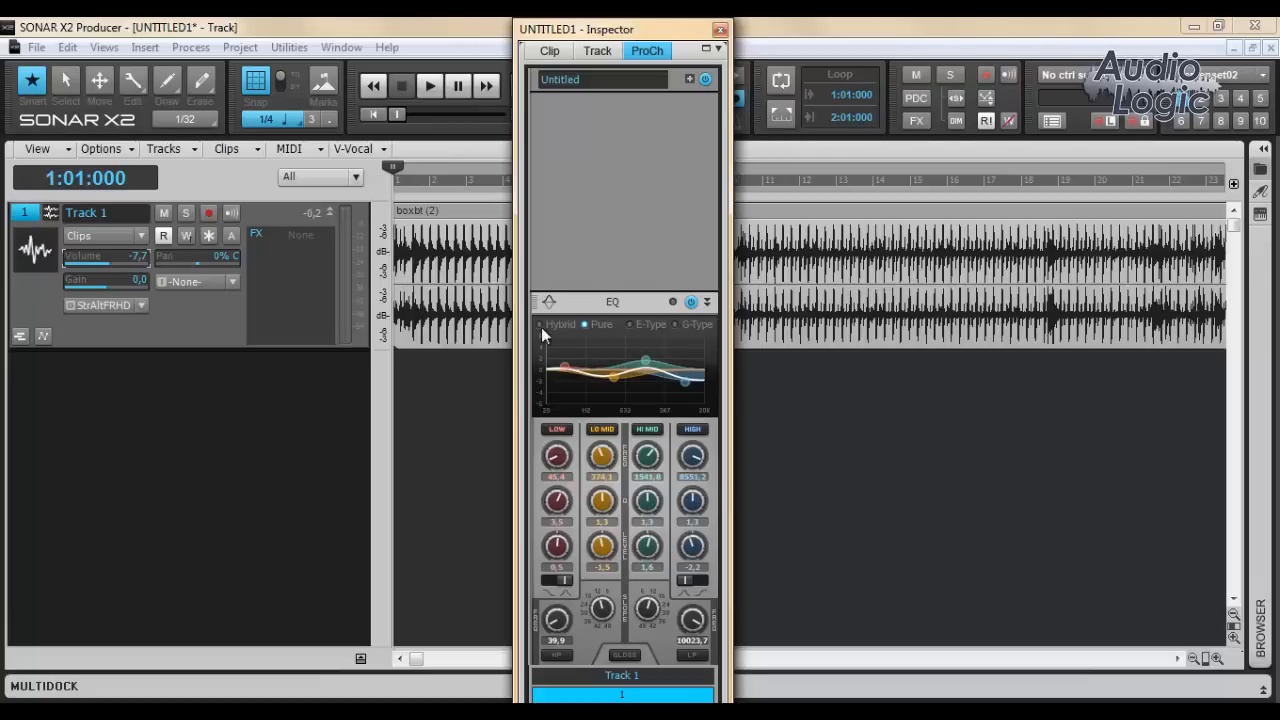
click(628, 324)
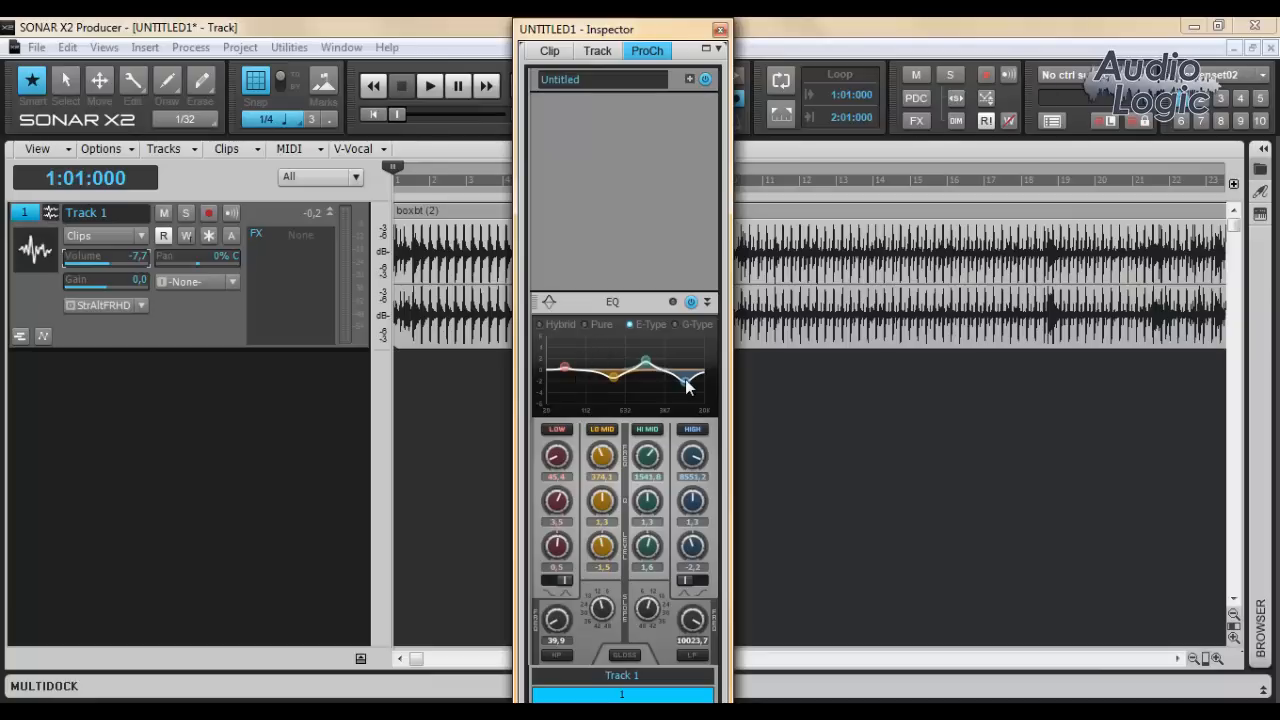
click(676, 325)
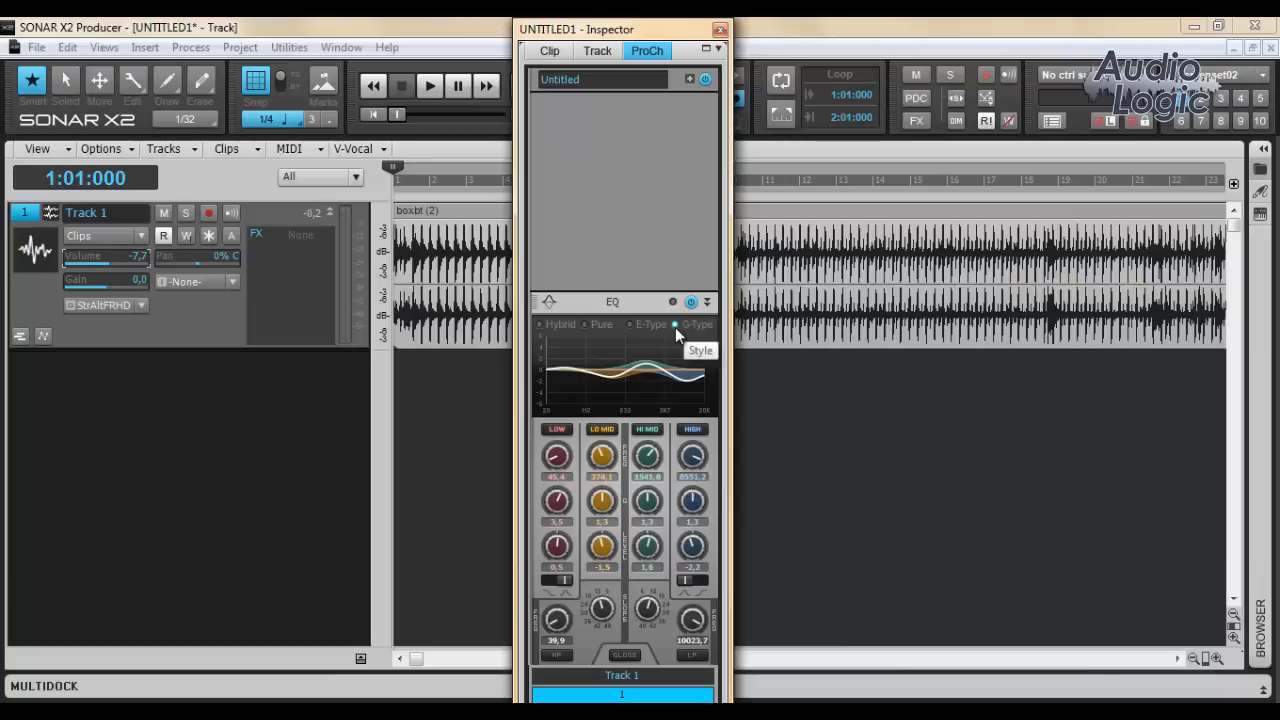
Step: Set the Low band to frequency 72,0, Q 2,0 and gain -0,5, trying its shelf shape before returning to the bell
click(549, 579)
click(562, 580)
drag(553, 462, 553, 445)
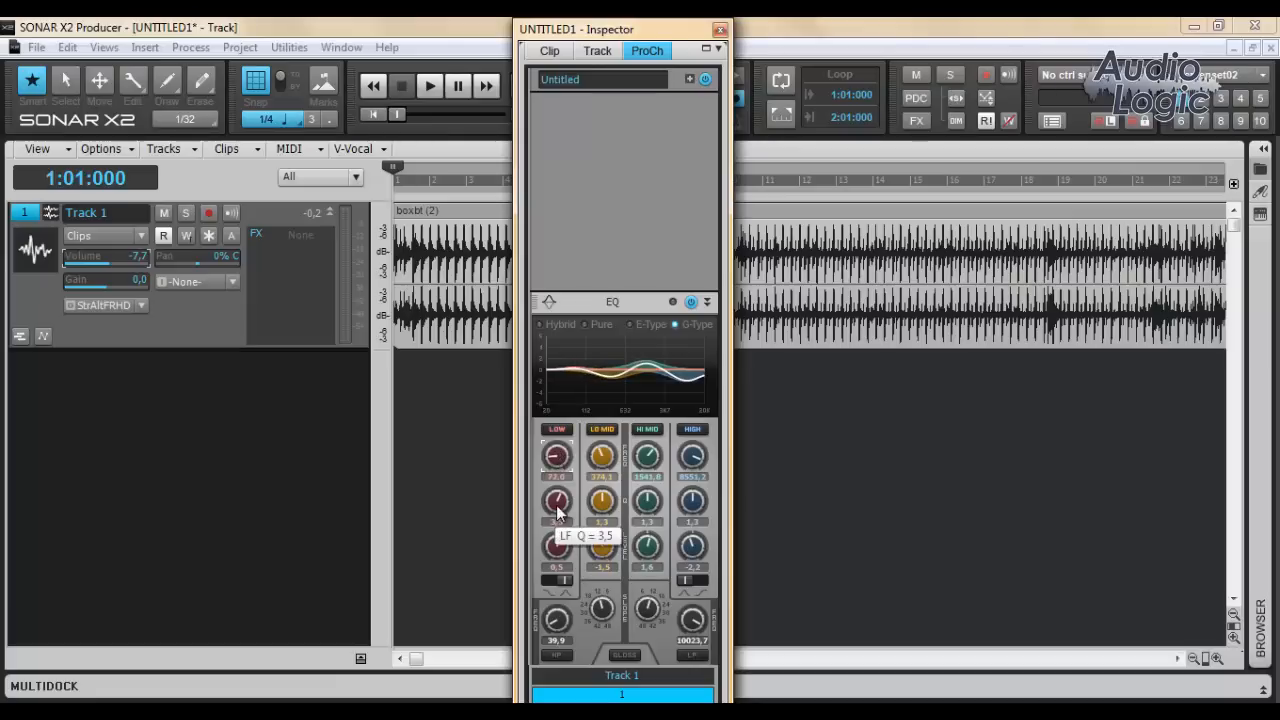
drag(558, 513, 562, 583)
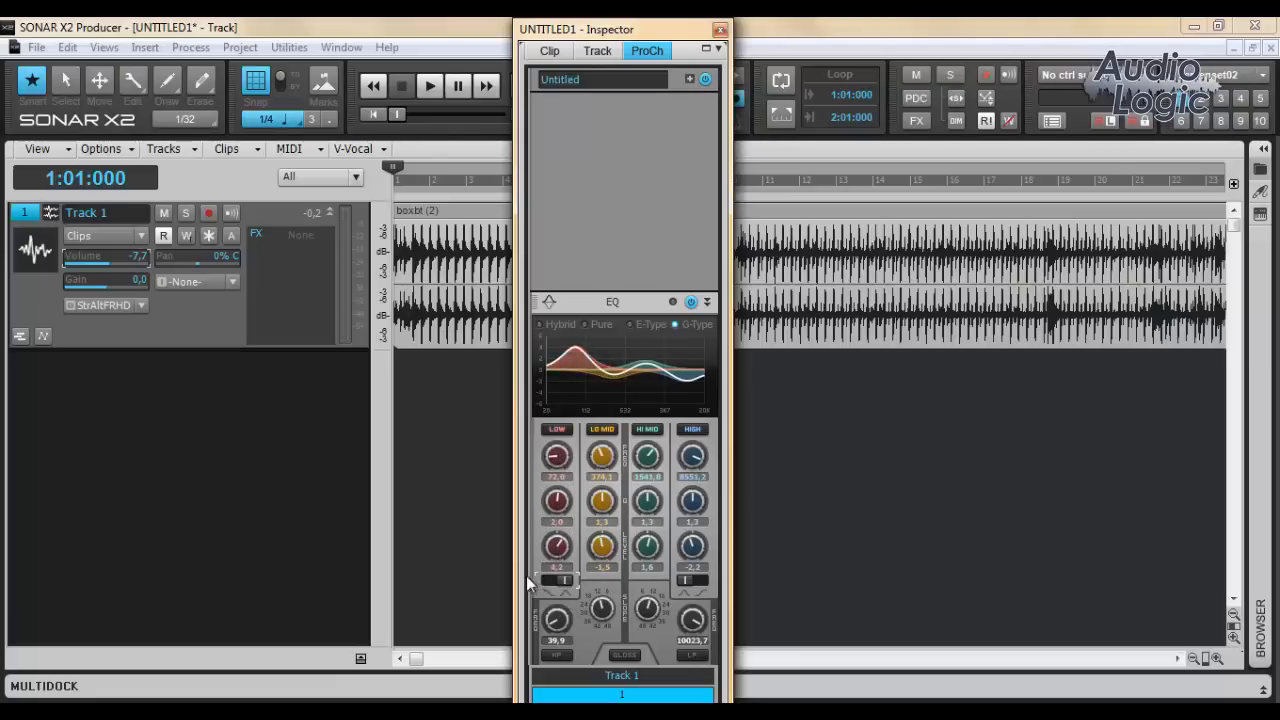
click(549, 579)
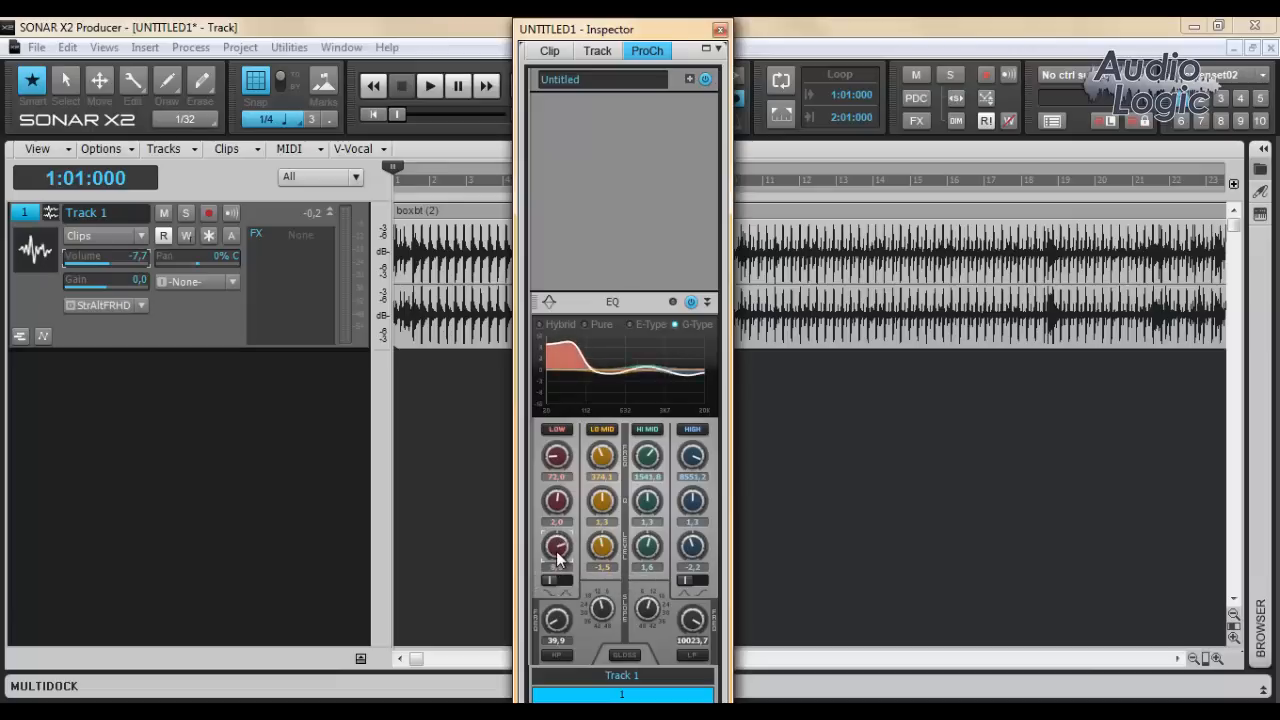
drag(557, 559, 558, 562)
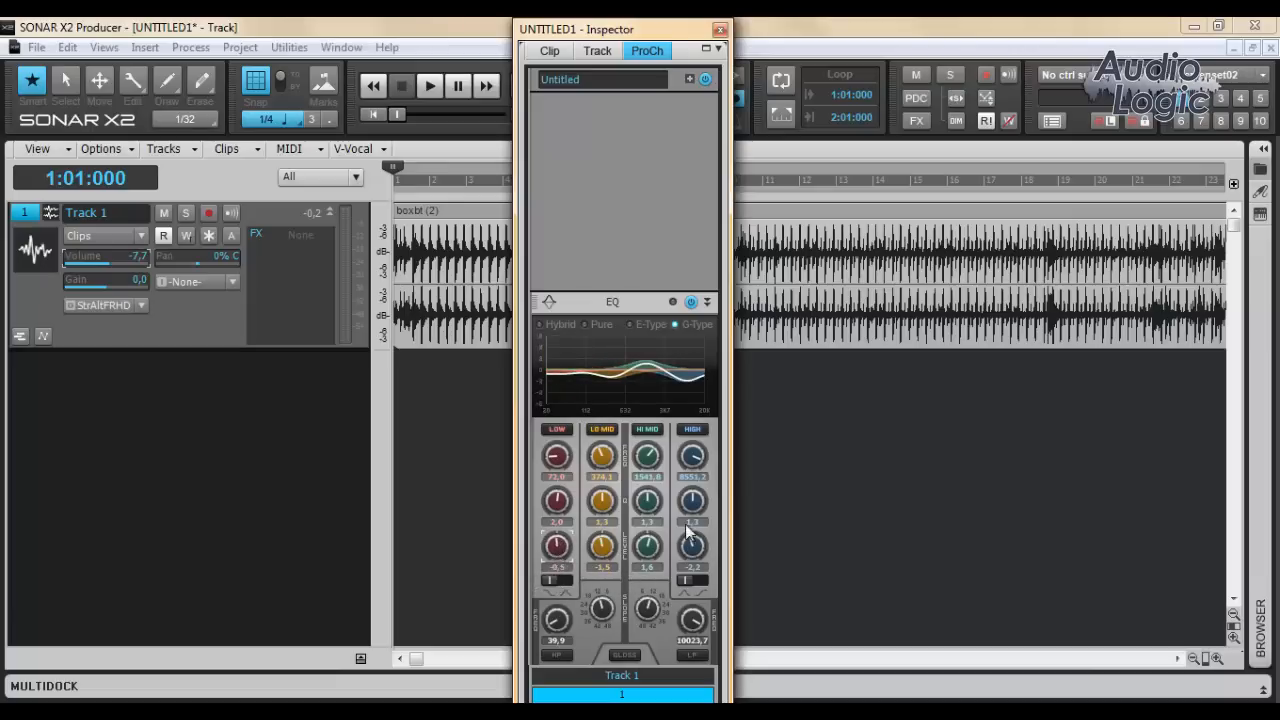
click(550, 578)
Step: Switch the EQ's low-pass filter on and off, and enable the high-pass filter with its frequency at 268,9
click(694, 655)
click(686, 655)
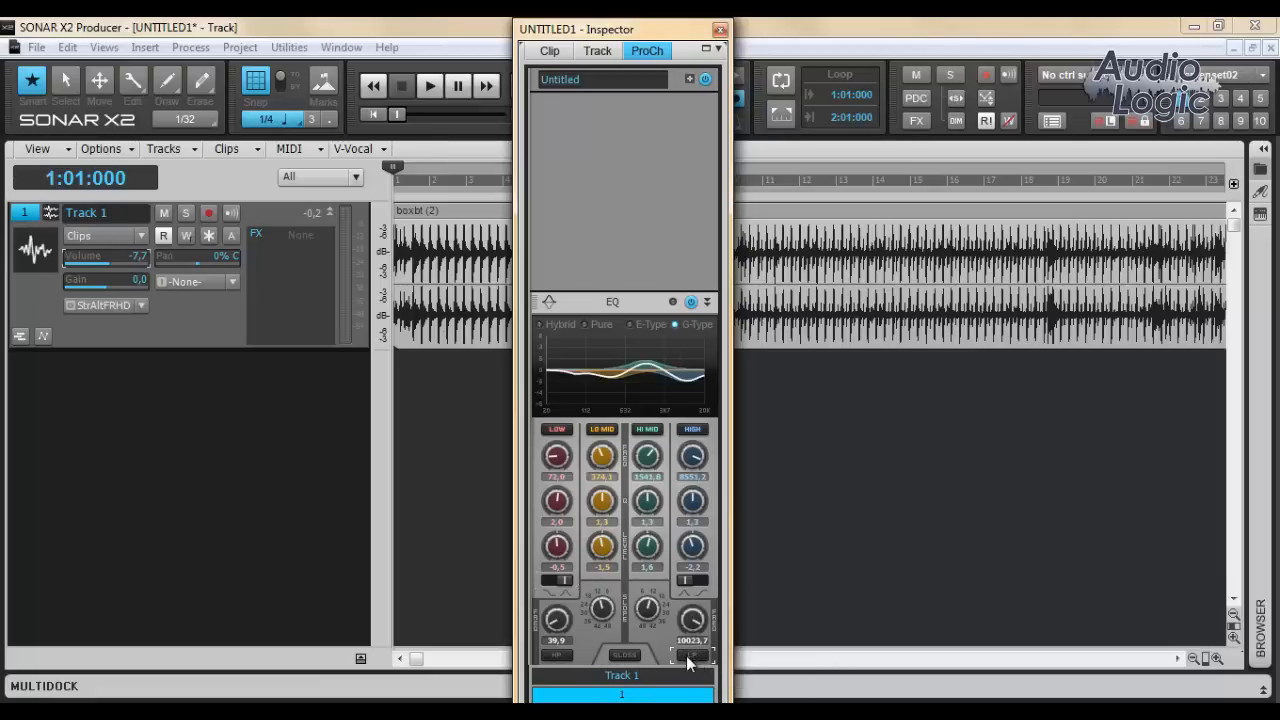
click(559, 657)
click(559, 657)
click(560, 655)
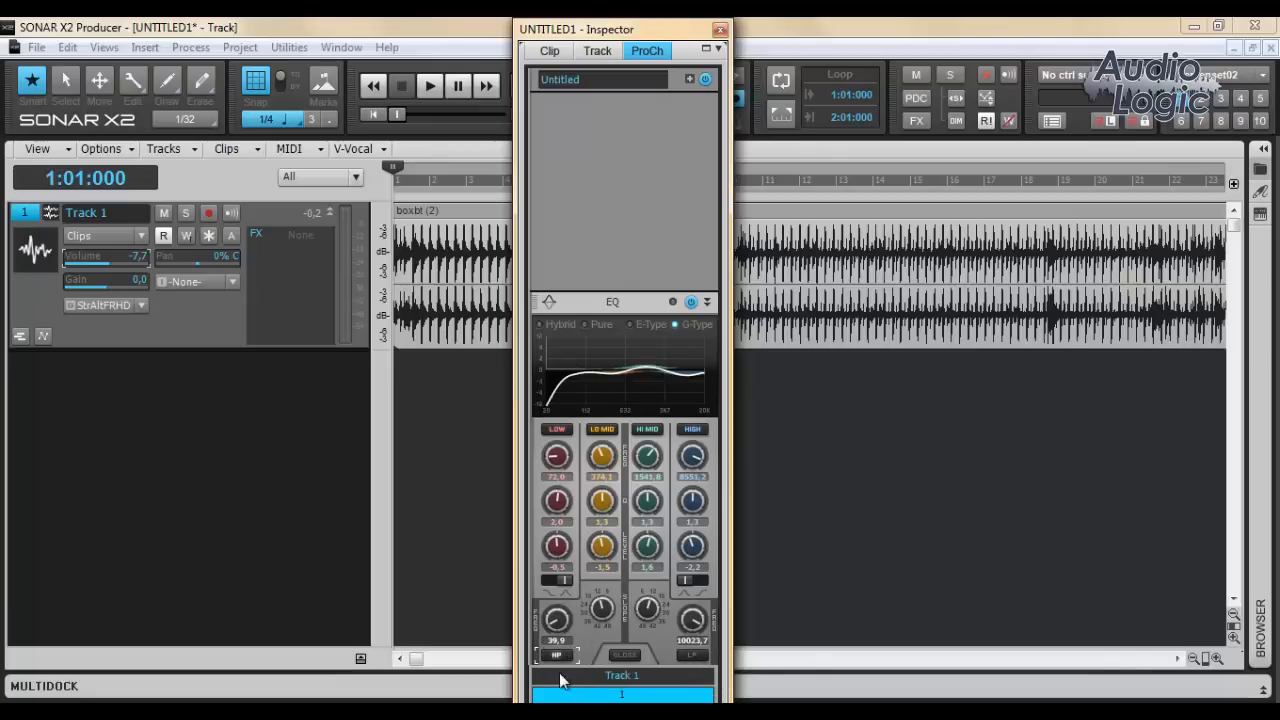
drag(559, 614, 558, 626)
click(555, 658)
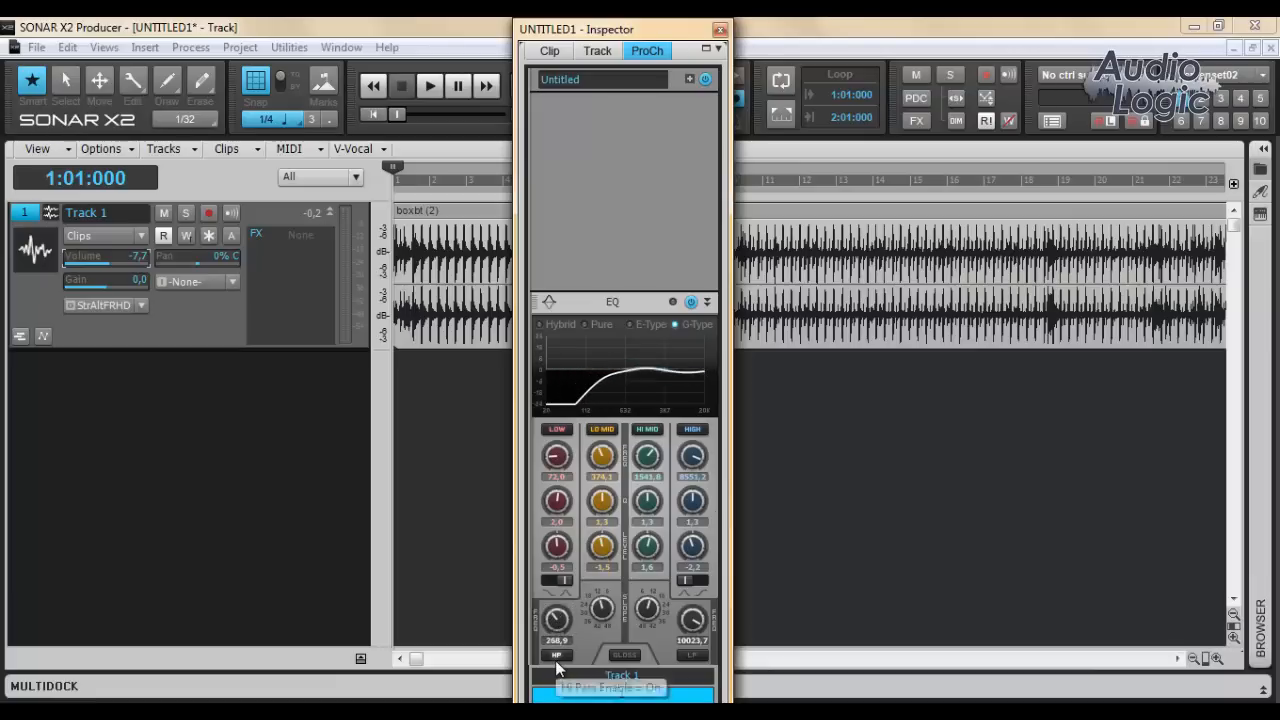
Step: Switch off the EQ's high-pass filter and enable the low-pass filter with its frequency at 17102,6 and its slope adjusted
click(702, 656)
drag(689, 617, 690, 612)
click(702, 656)
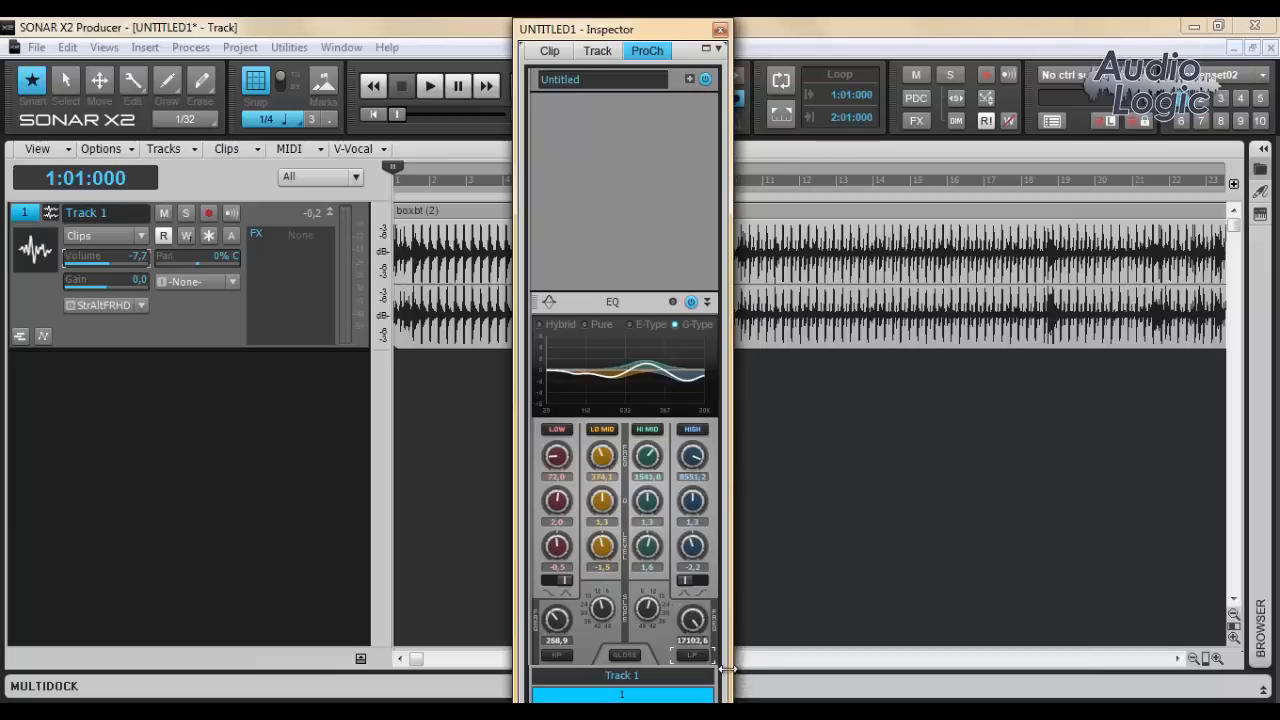
drag(647, 609, 603, 611)
click(695, 656)
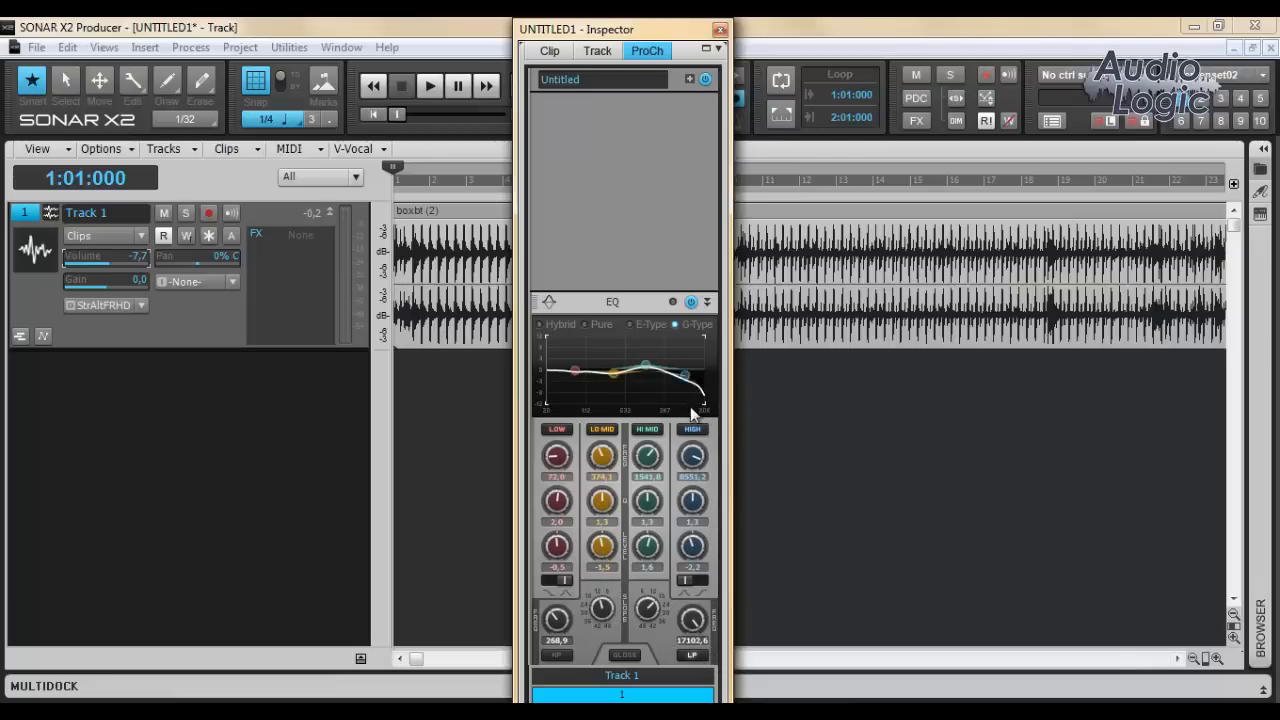
Step: Set the EQ's High band to frequency 6622,6 and gain -2,8, and the low-pass frequency to 20000,0
drag(686, 378, 680, 375)
drag(692, 616, 689, 617)
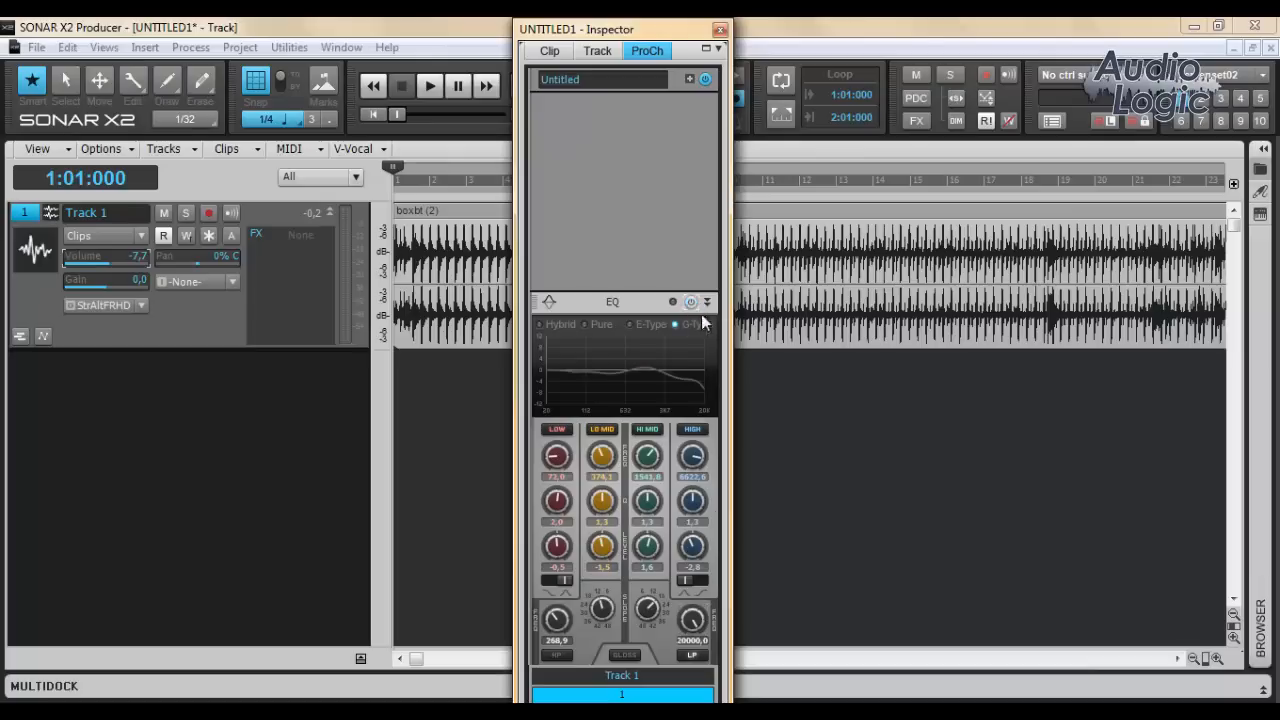
Step: Collapse and expand the bypassed EQ module, leaving it collapsed in the ProChannel
click(706, 302)
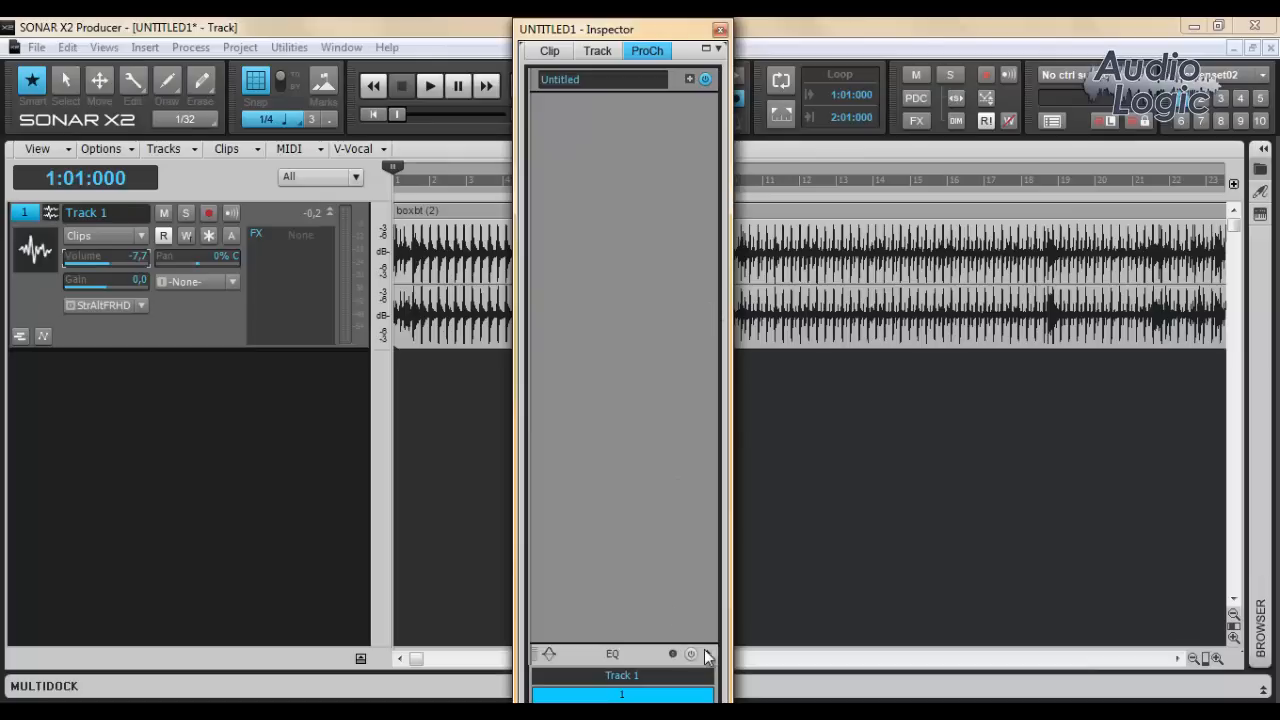
click(706, 654)
click(706, 302)
click(706, 654)
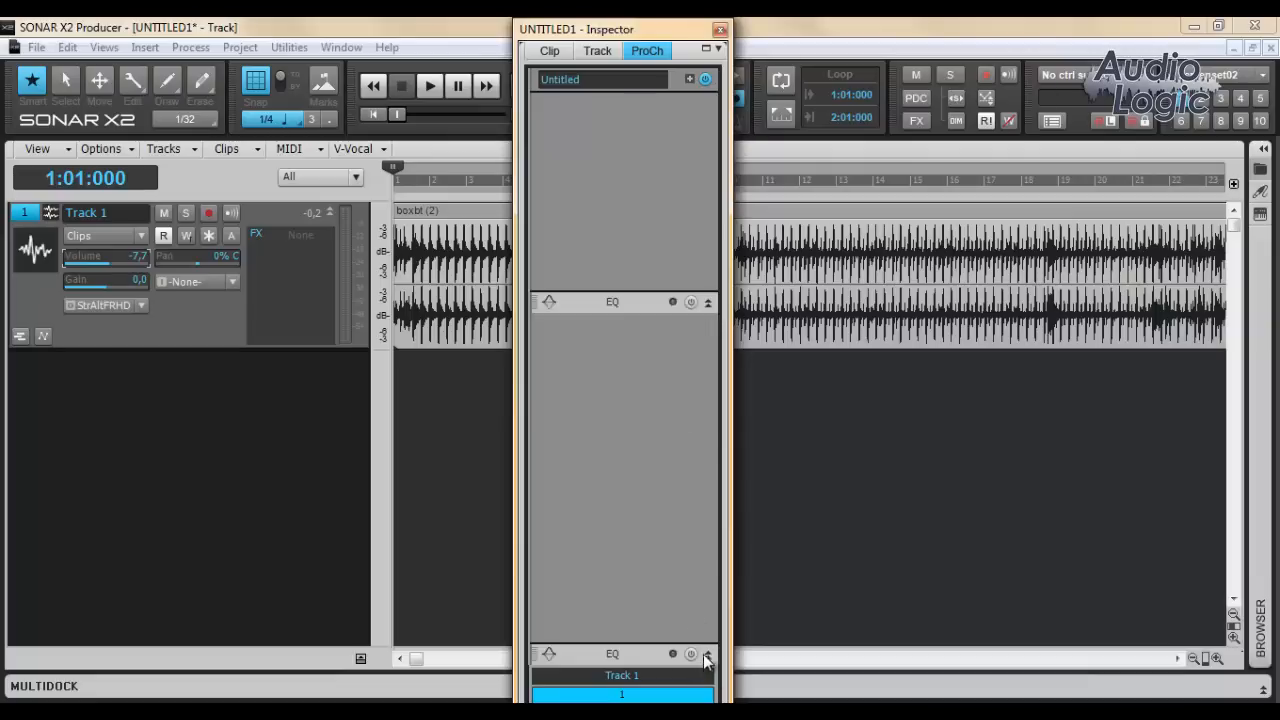
click(707, 302)
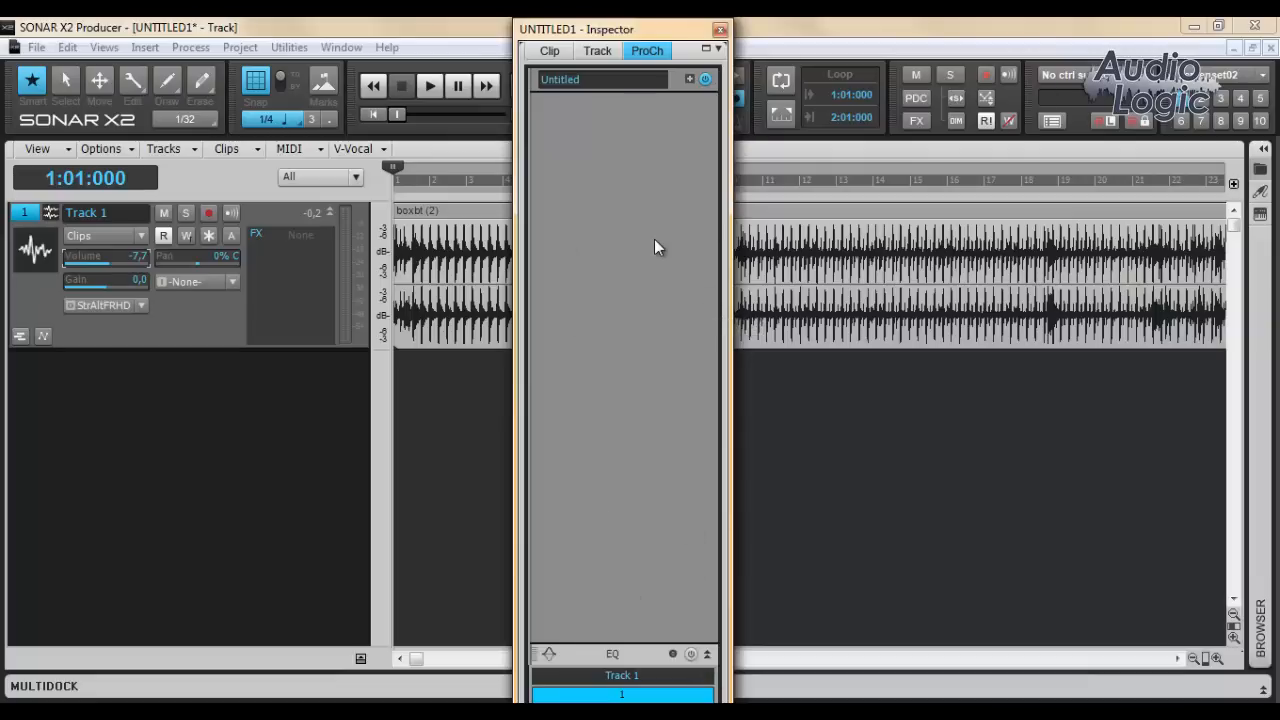
Step: Insert a PC4K S-Type Bus Compressor module into the ProChannel and expand it
right_click(642, 304)
mouse_move(699, 317)
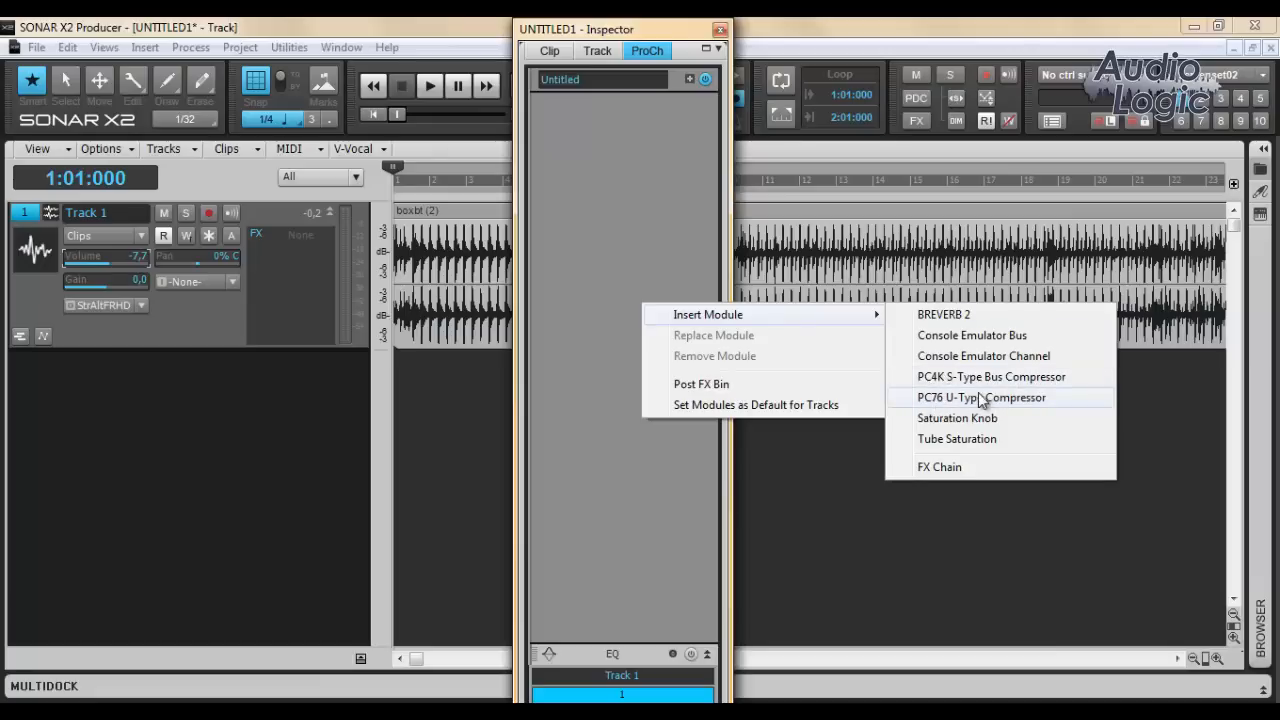
click(930, 380)
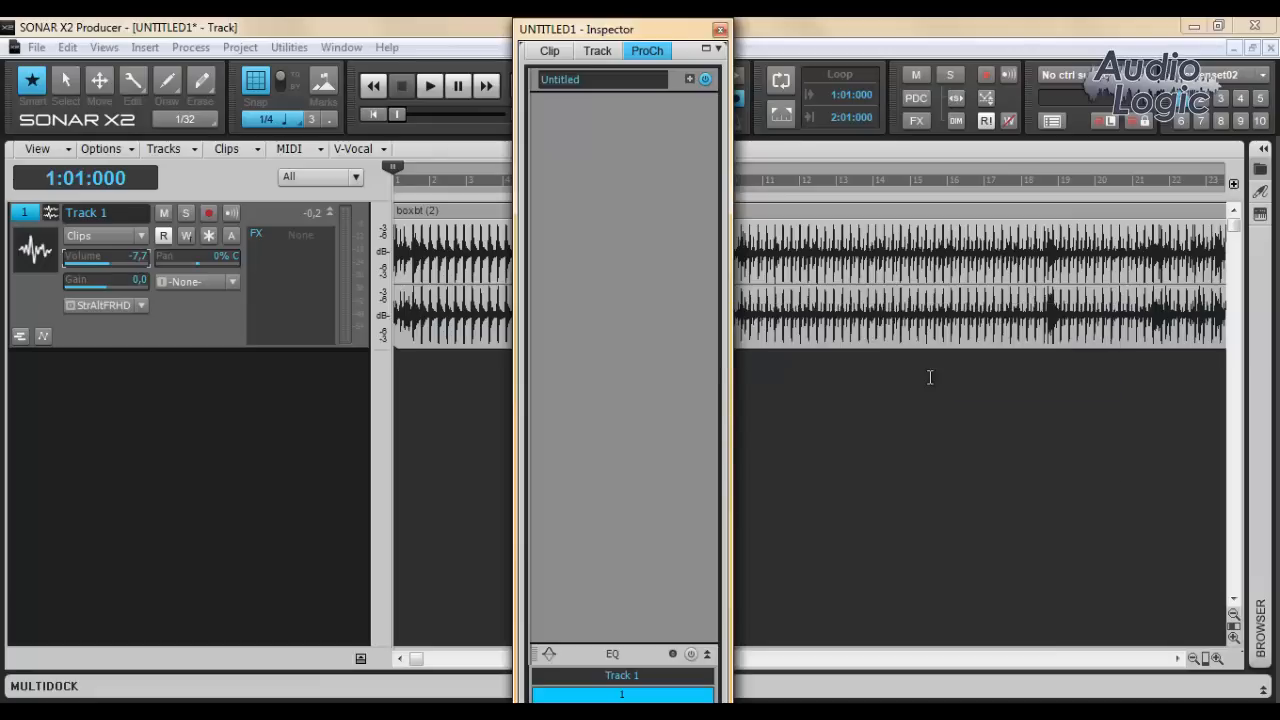
click(707, 654)
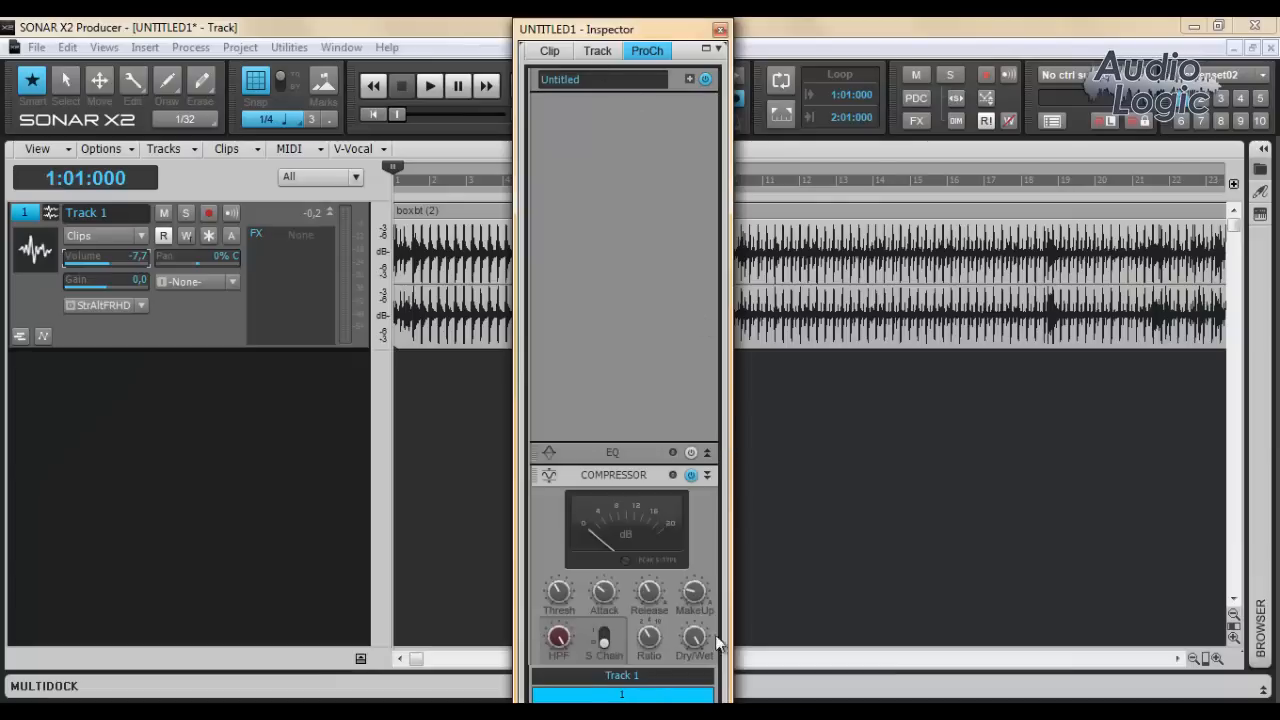
Step: Move the floating Inspector down slightly and shorten it so the whole compressor module fits, and examine its controls
drag(615, 22, 642, 46)
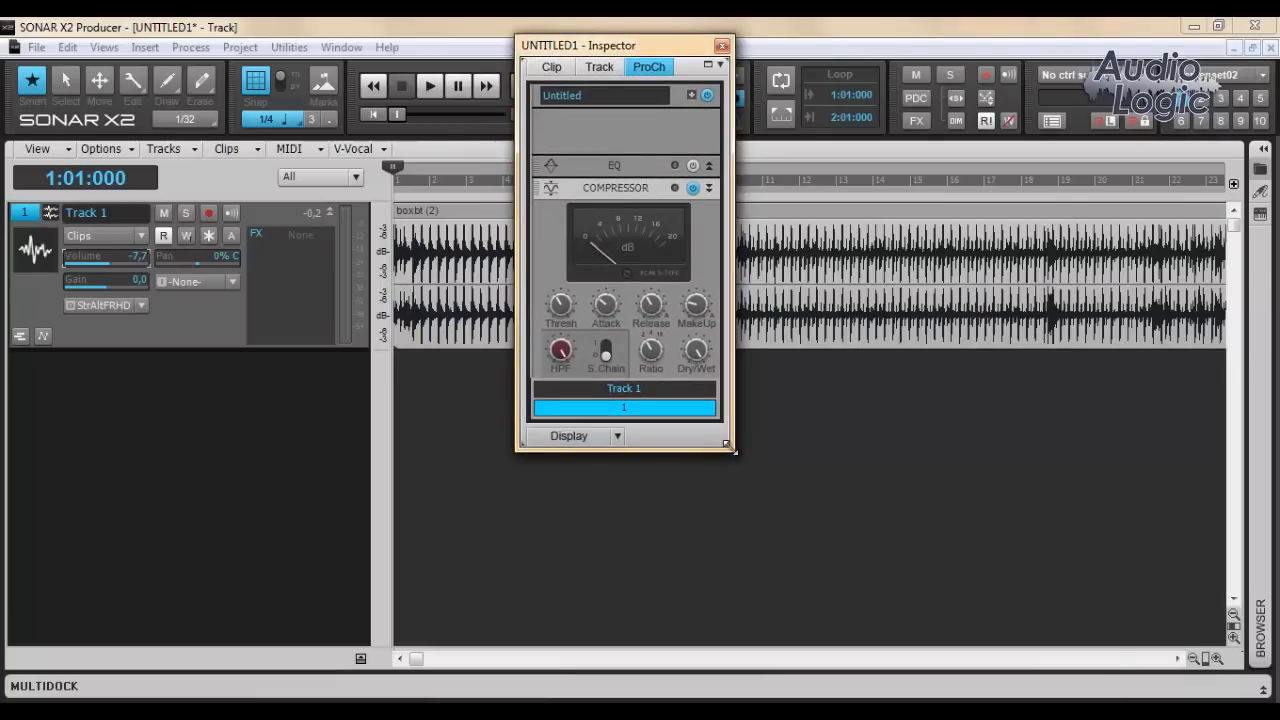
mouse_move(733, 451)
mouse_down()
mouse_move(737, 563)
mouse_move(760, 427)
mouse_move(733, 461)
mouse_up()
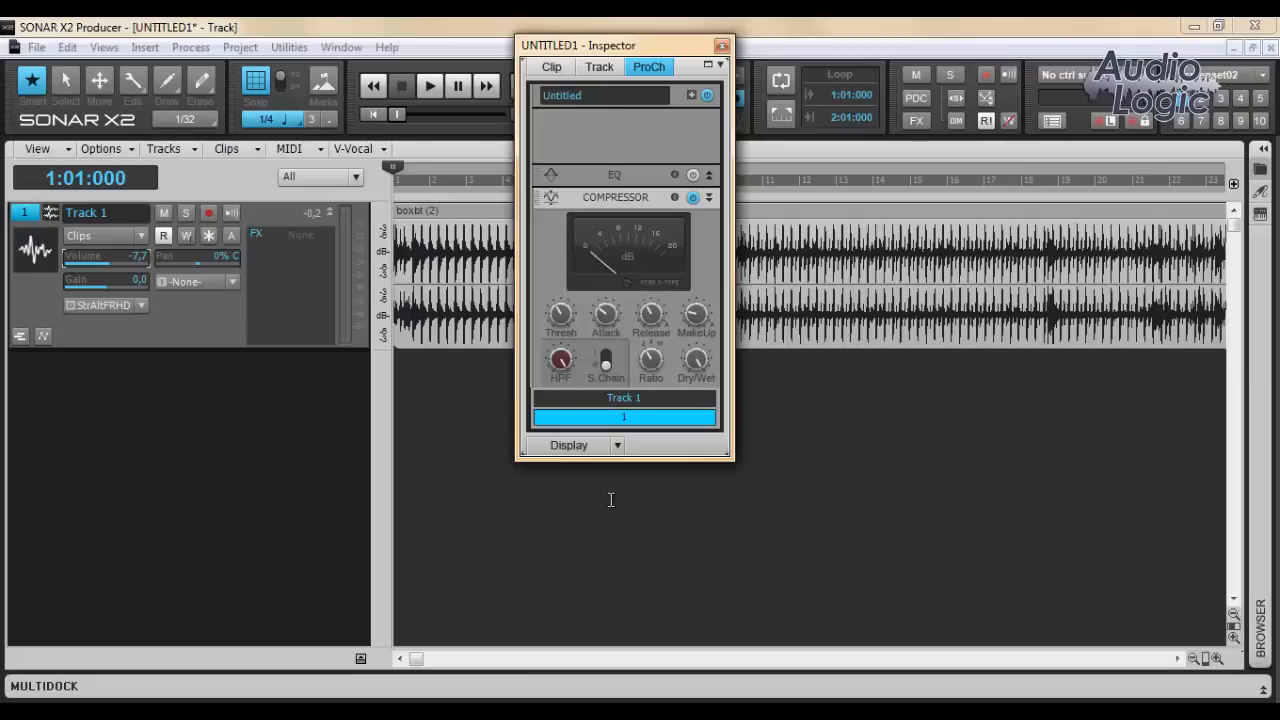
mouse_move(655, 322)
mouse_move(605, 380)
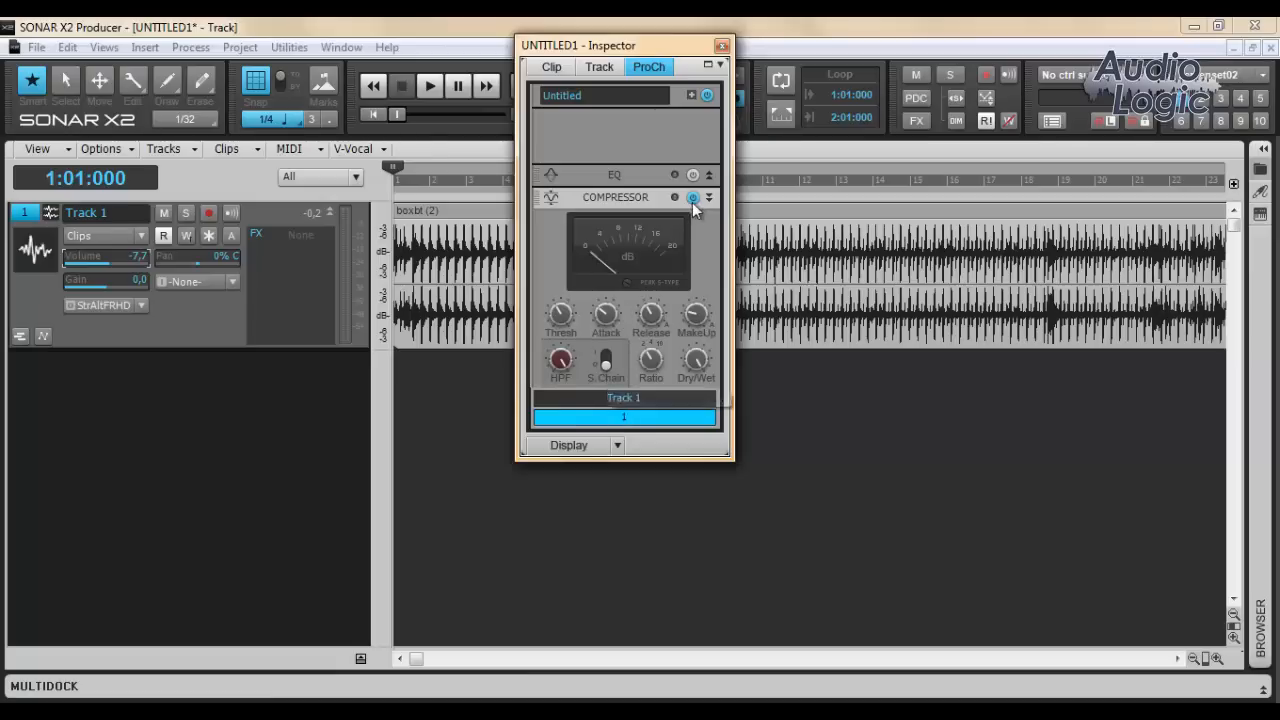
Step: Collapse the S-Type compressor module and remove it from the ProChannel
click(709, 198)
right_click(637, 379)
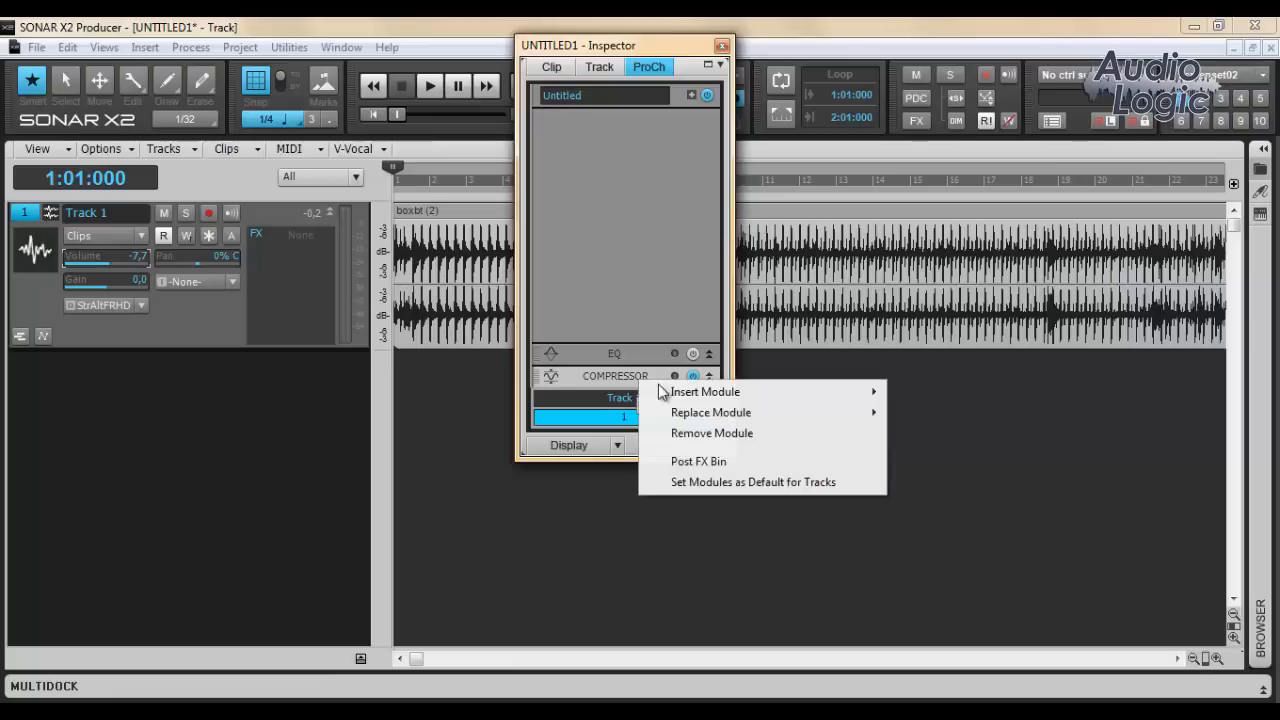
click(717, 433)
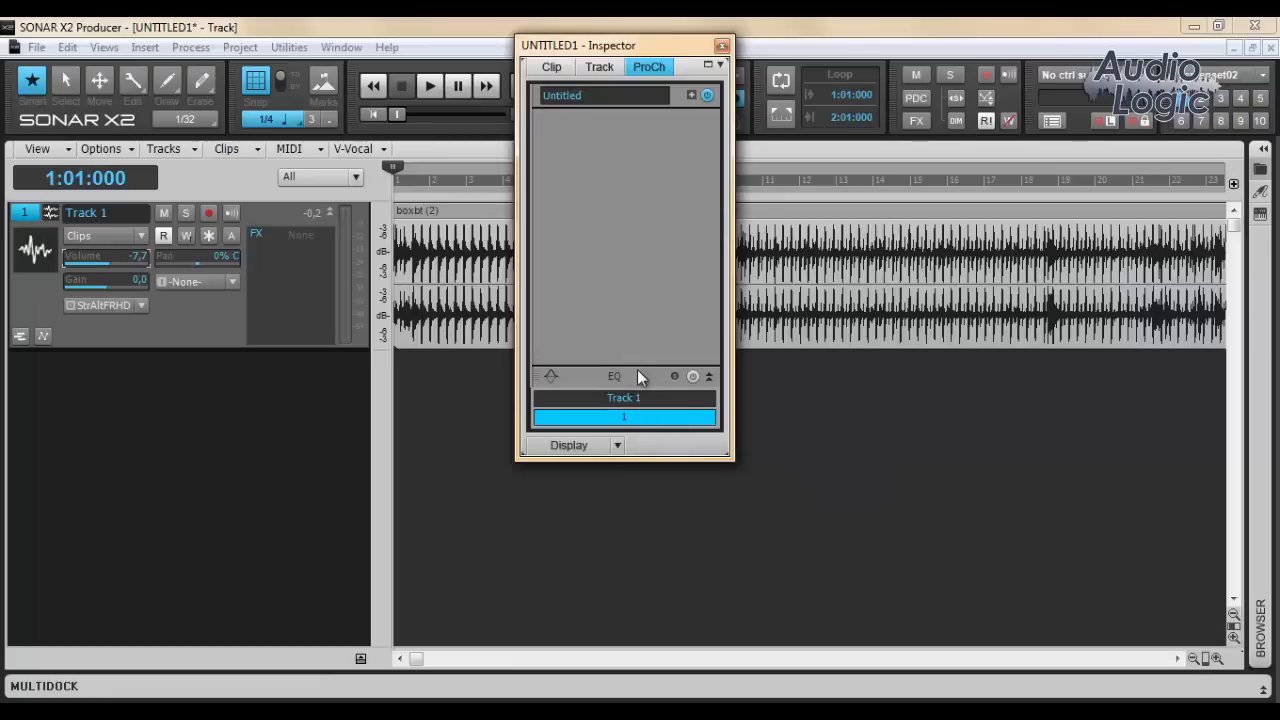
Step: Insert a PC76 U-Type Compressor module into the ProChannel and expand its controls
right_click(637, 369)
mouse_move(728, 390)
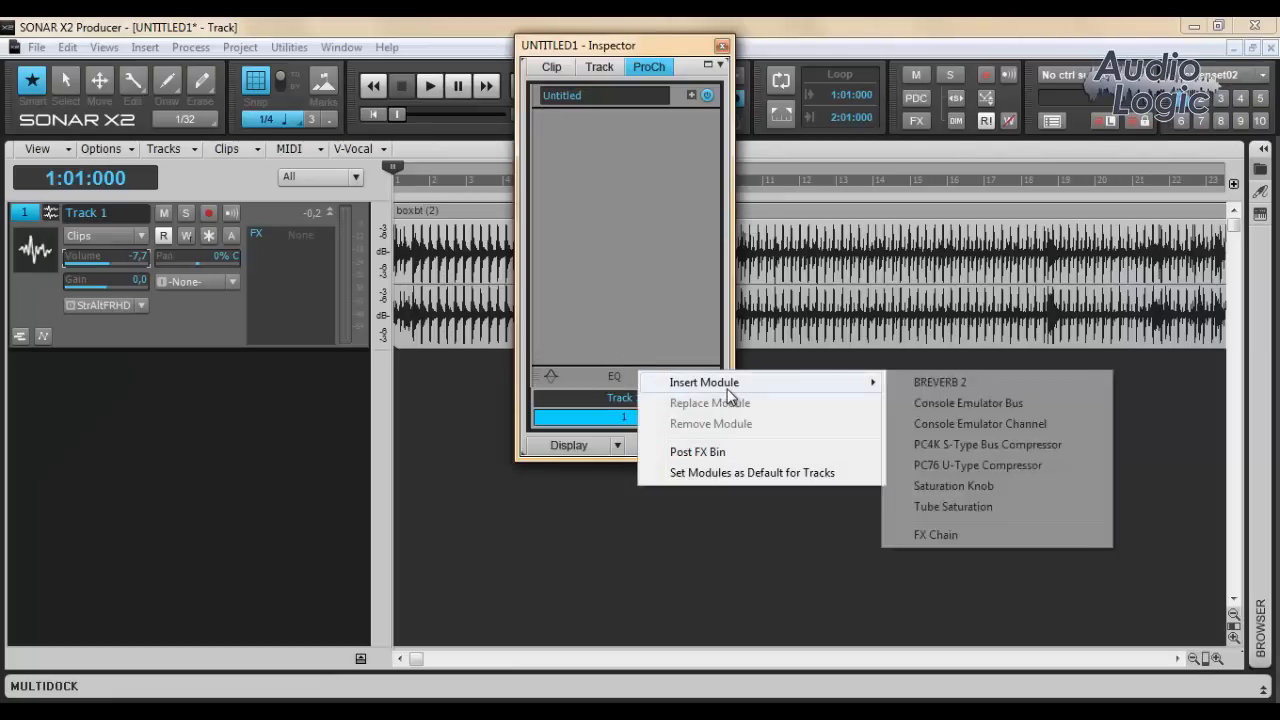
click(958, 468)
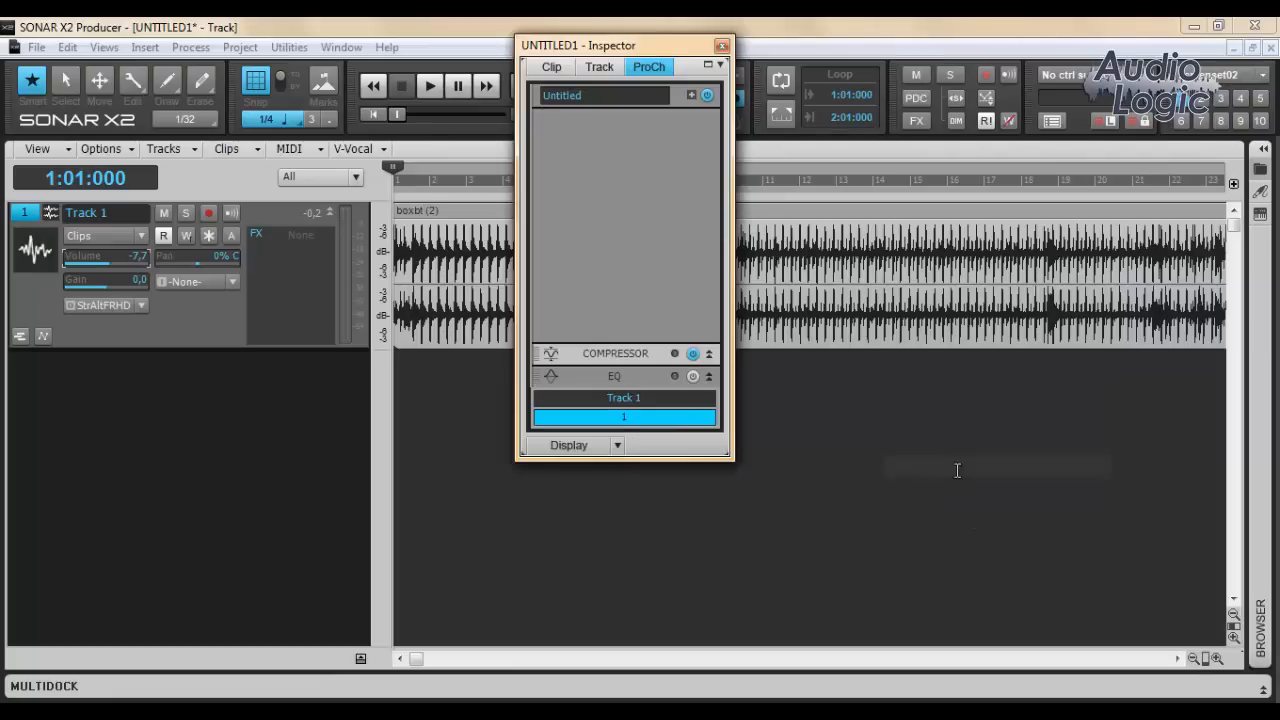
click(708, 353)
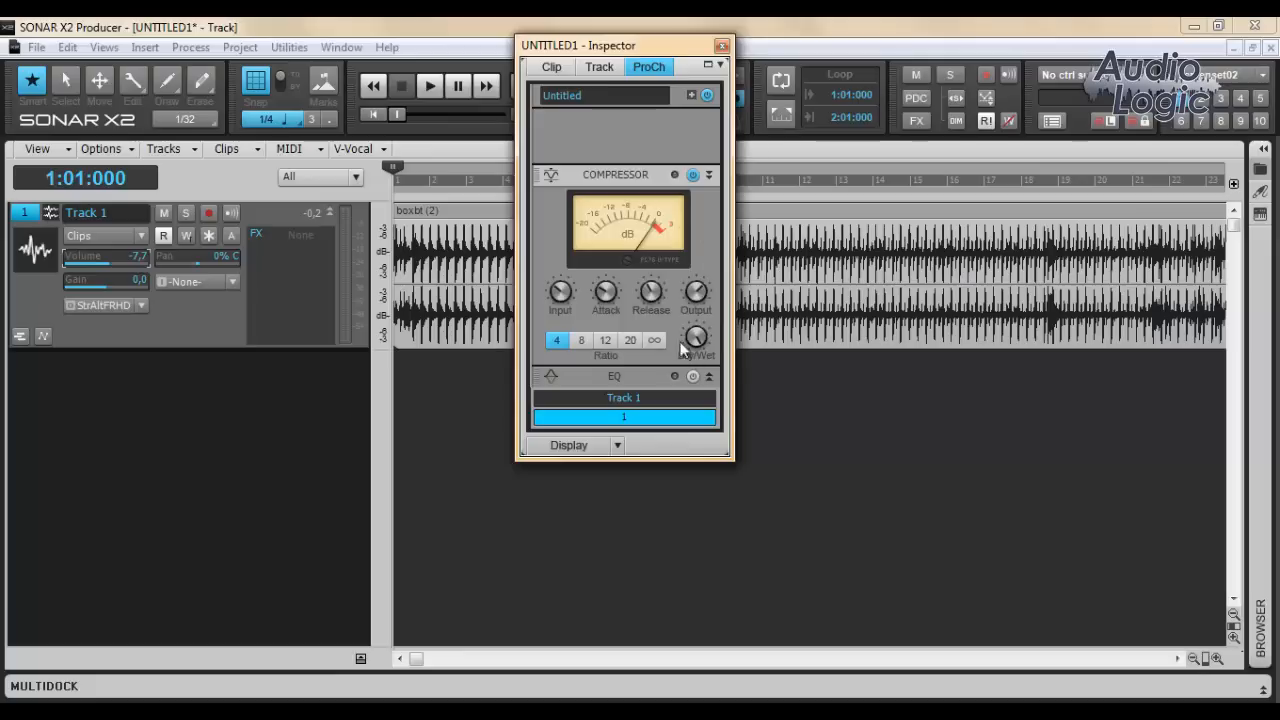
Step: Look over the U-Type compressor's Dry/Wet, Ratio and Output controls, then bypass and collapse the module
mouse_move(695, 340)
drag(695, 340, 695, 340)
mouse_move(634, 334)
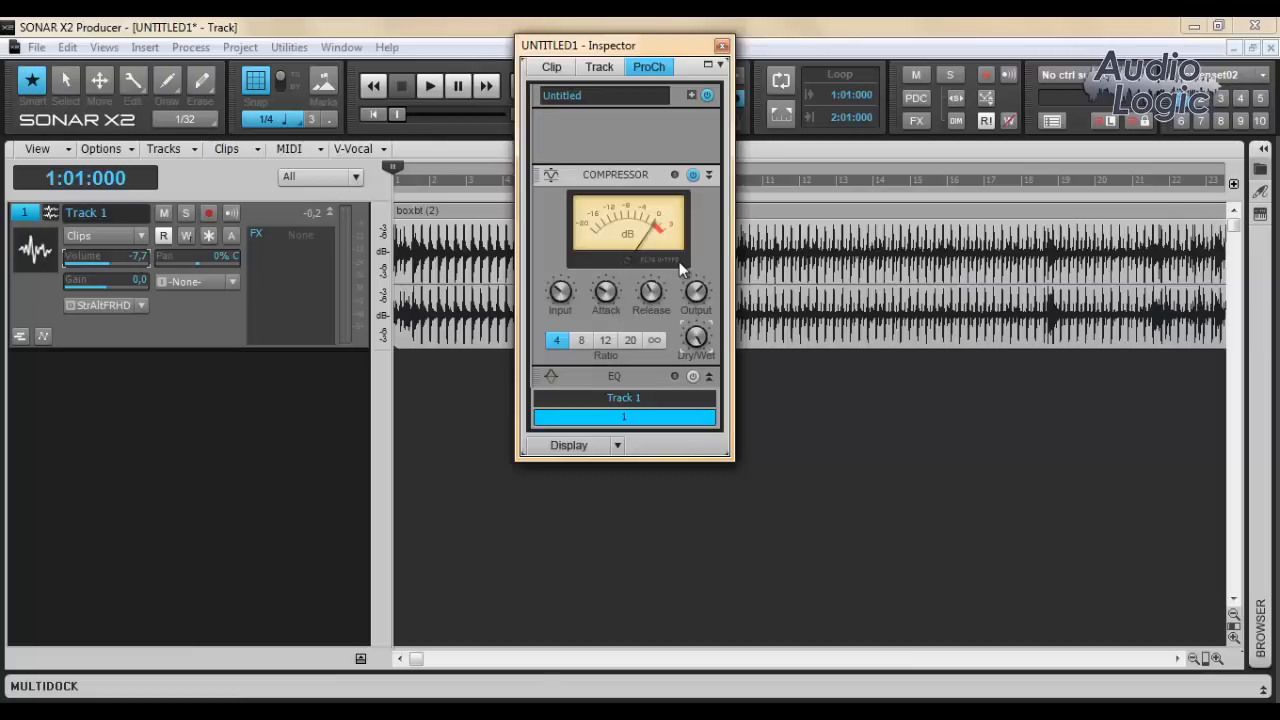
mouse_move(695, 300)
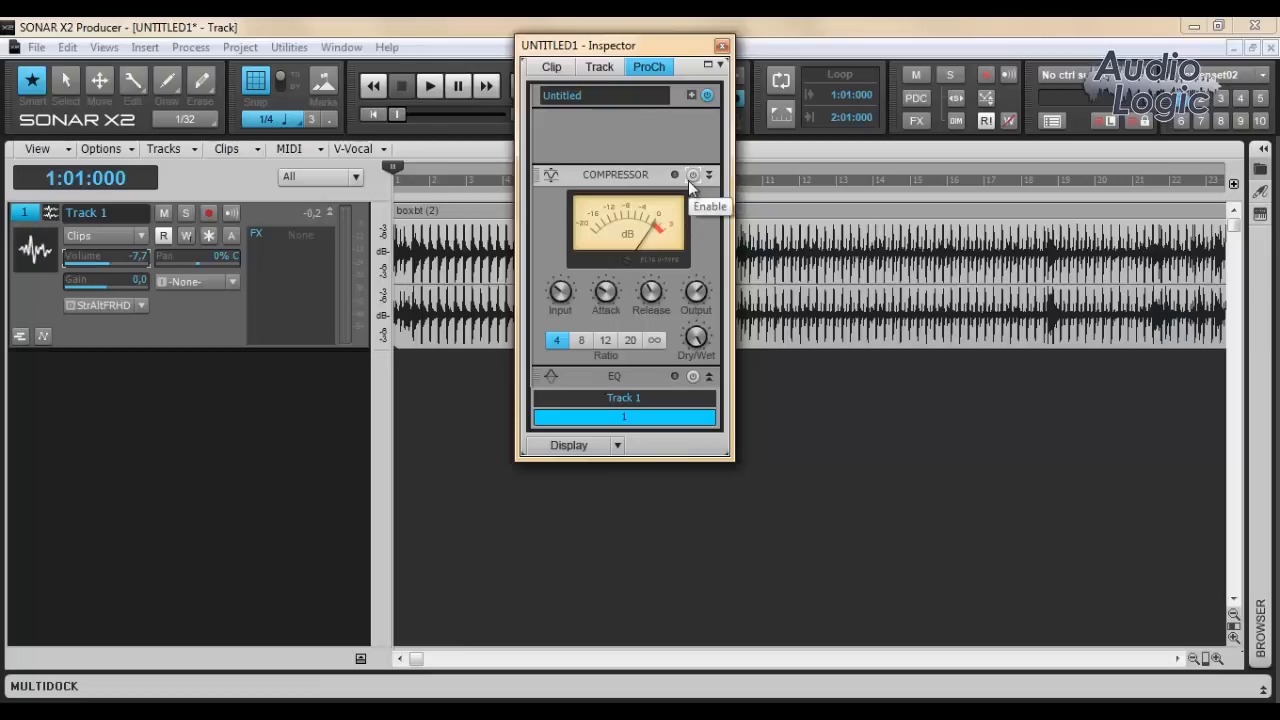
click(709, 175)
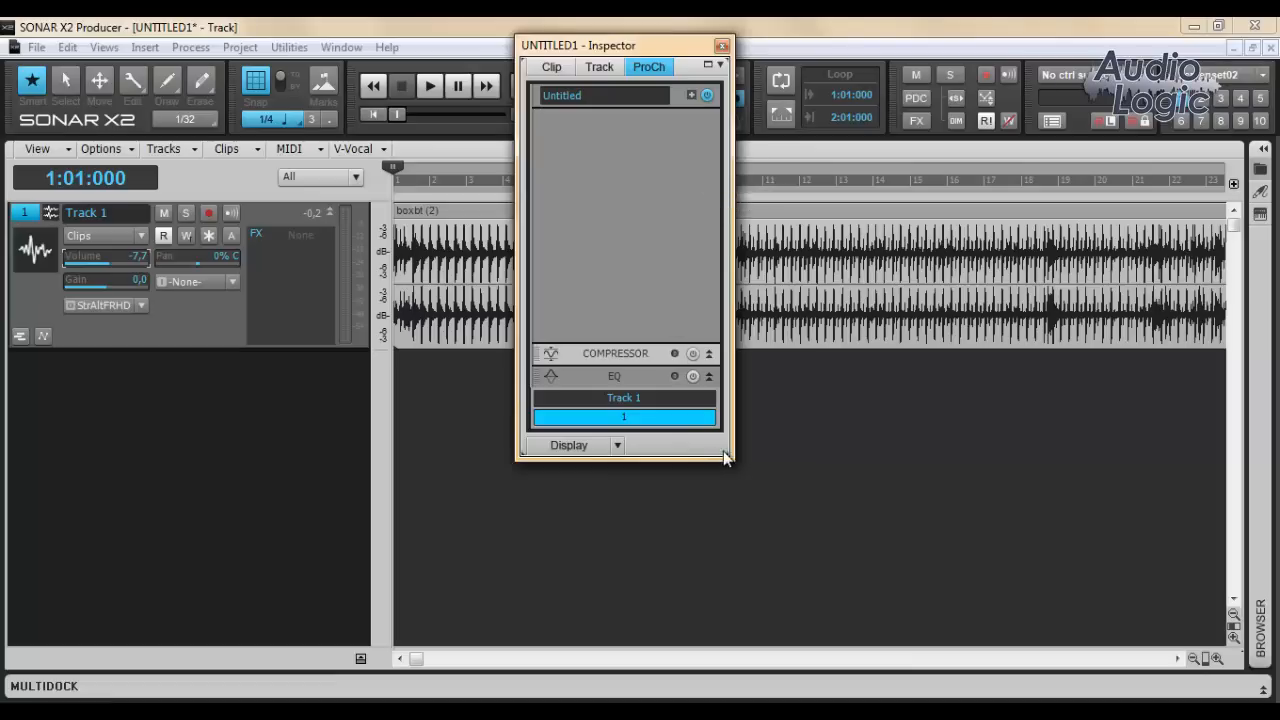
Step: Lengthen the floating Inspector and insert a BREVERB 2 module into the ProChannel
drag(725, 456, 727, 640)
right_click(624, 251)
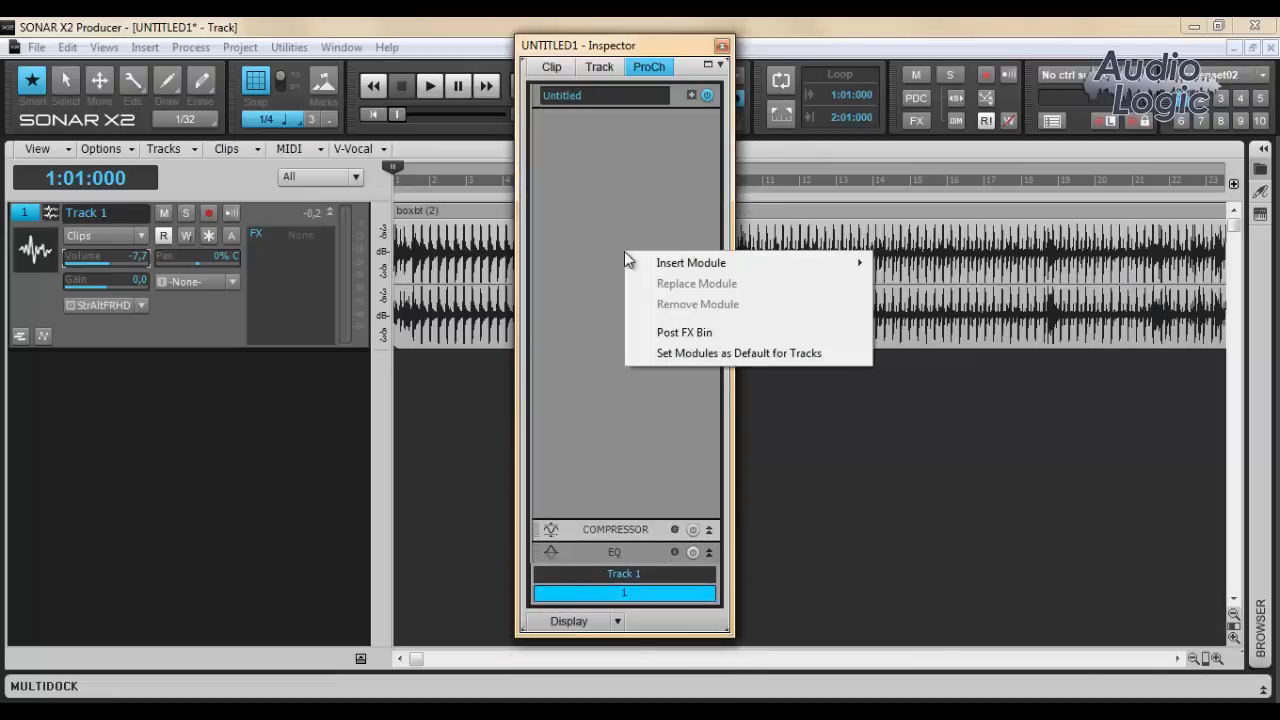
mouse_move(708, 272)
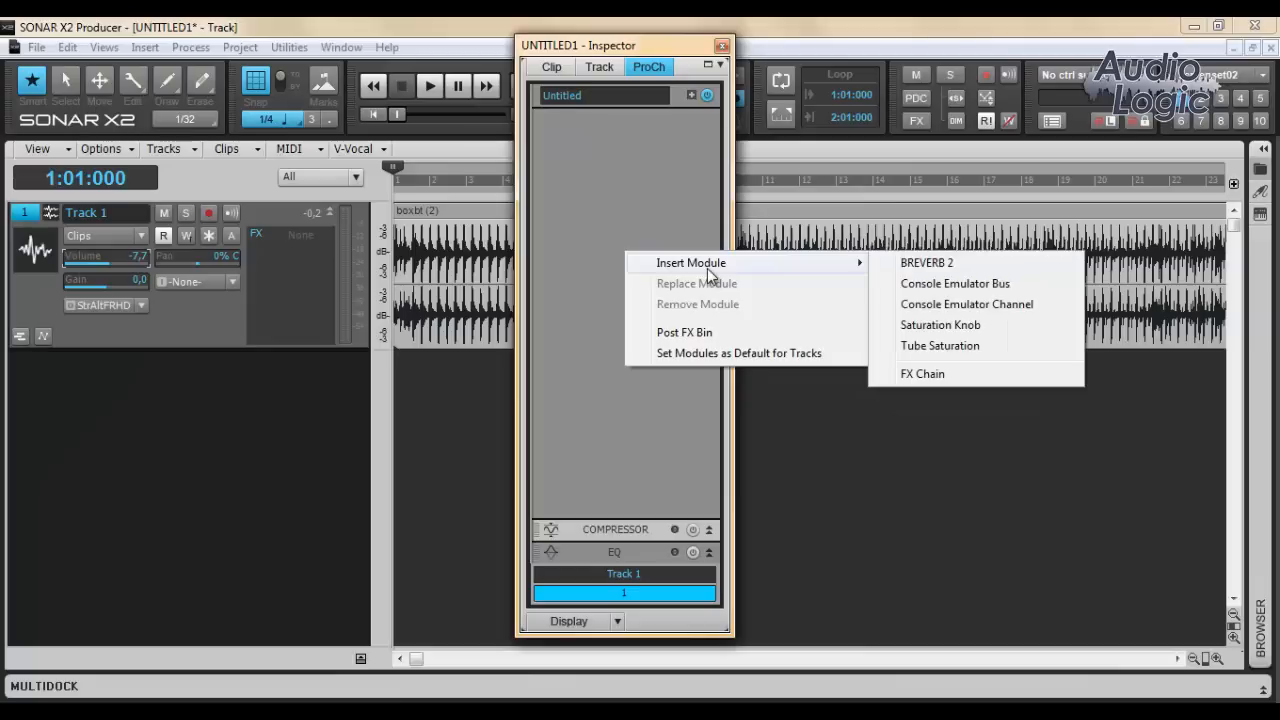
click(917, 265)
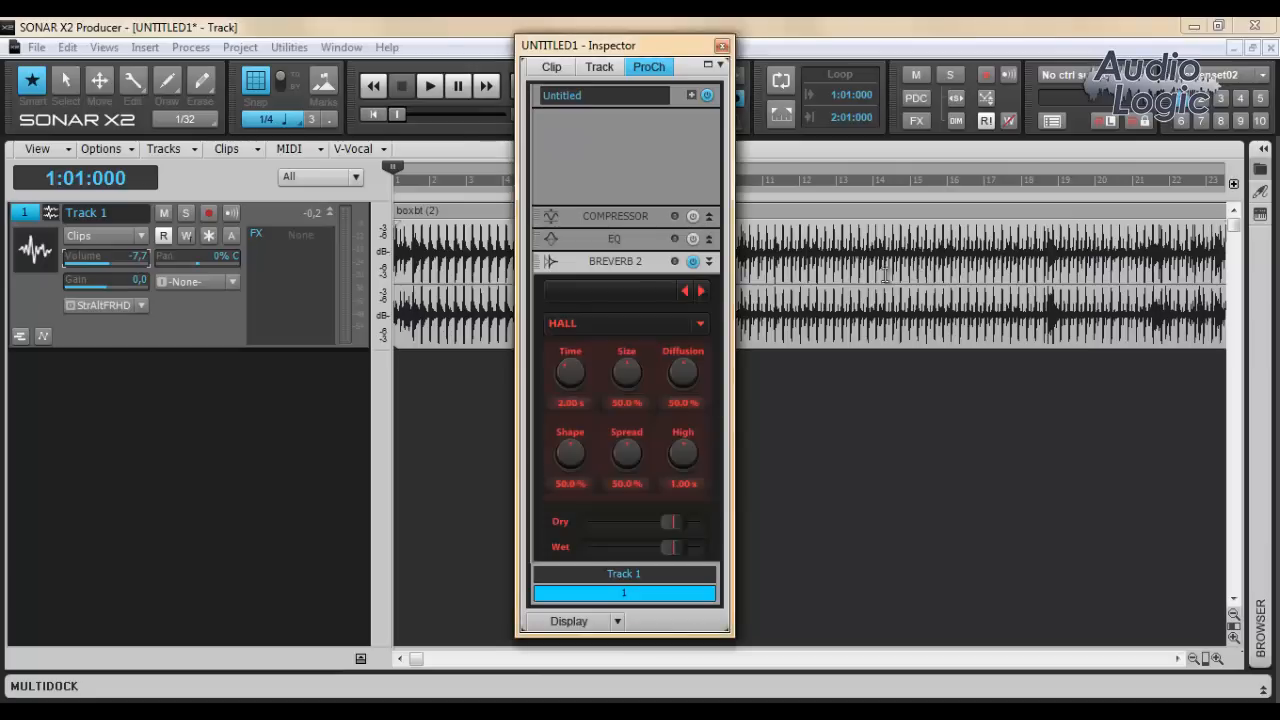
Step: Load the AcousticGtr Venue preset in BREVERB 2 and view the reverb types, keeping HALL selected
click(701, 291)
click(701, 291)
click(702, 324)
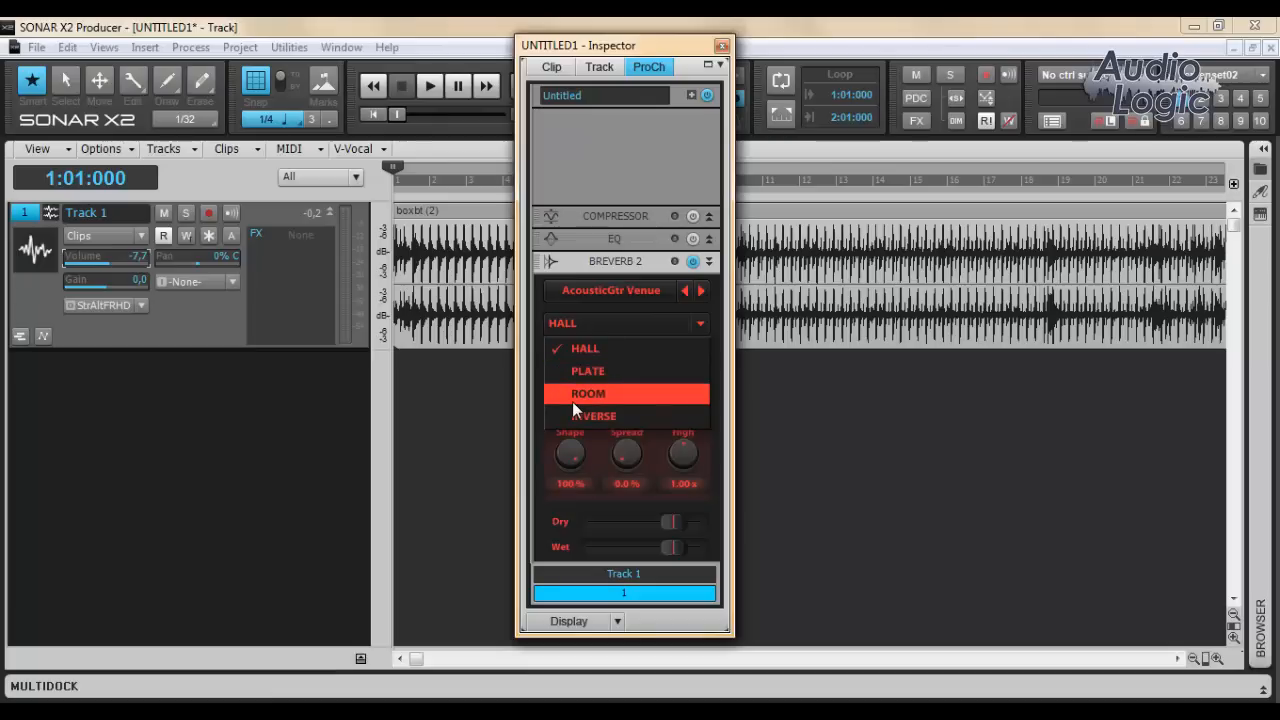
click(609, 349)
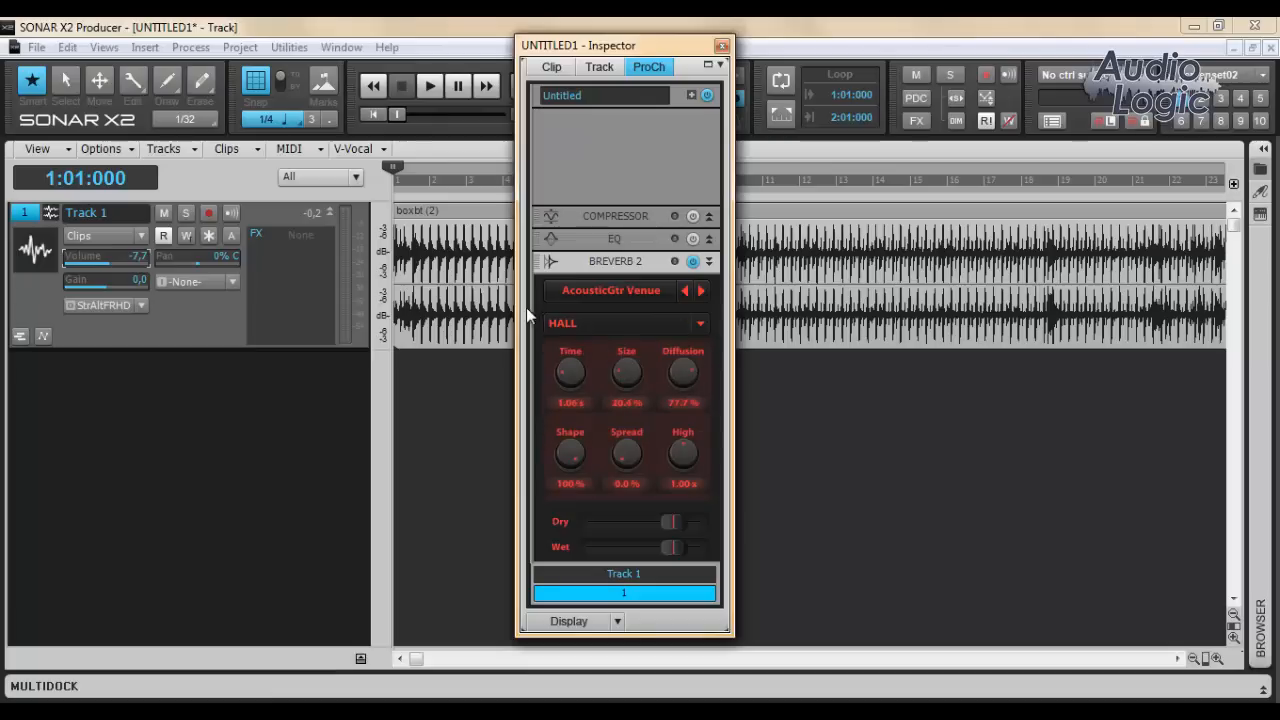
Step: Step forward through the BREVERB 2 presets, past Ball Room and Cinematic Hits, up to Heavy Room
click(704, 290)
click(704, 290)
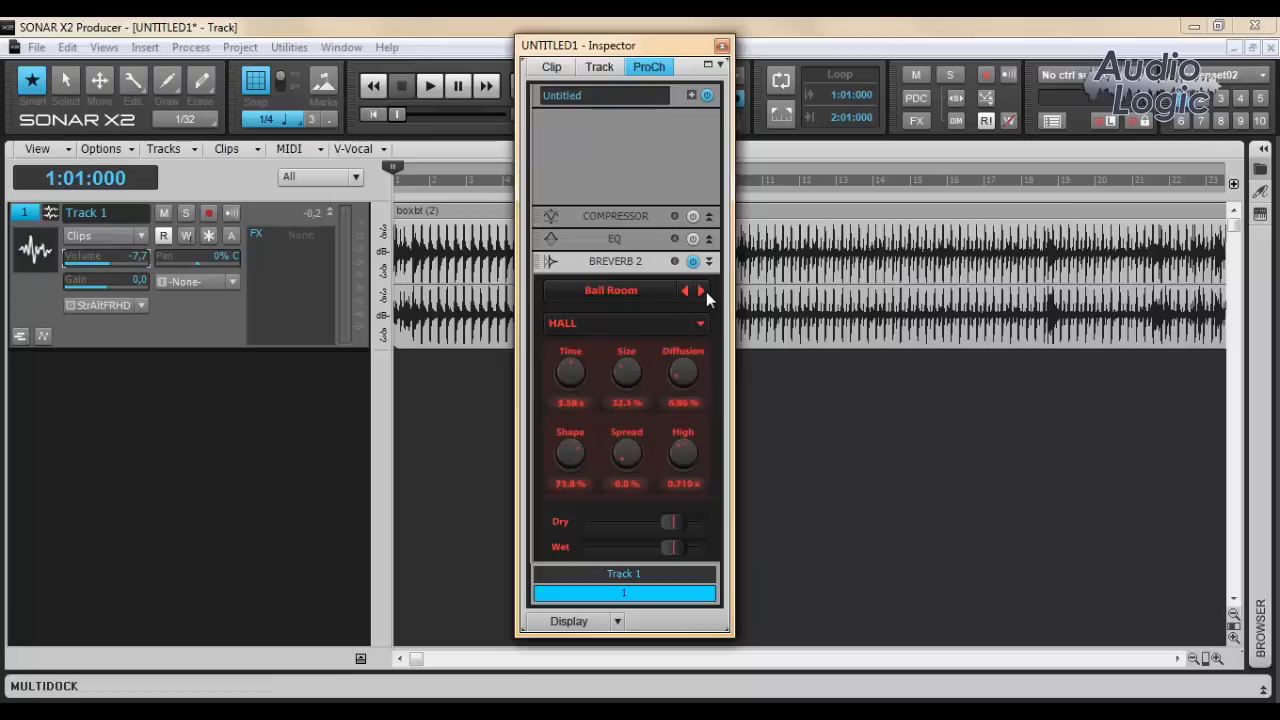
click(704, 290)
click(704, 290)
click(704, 290)
click(704, 290)
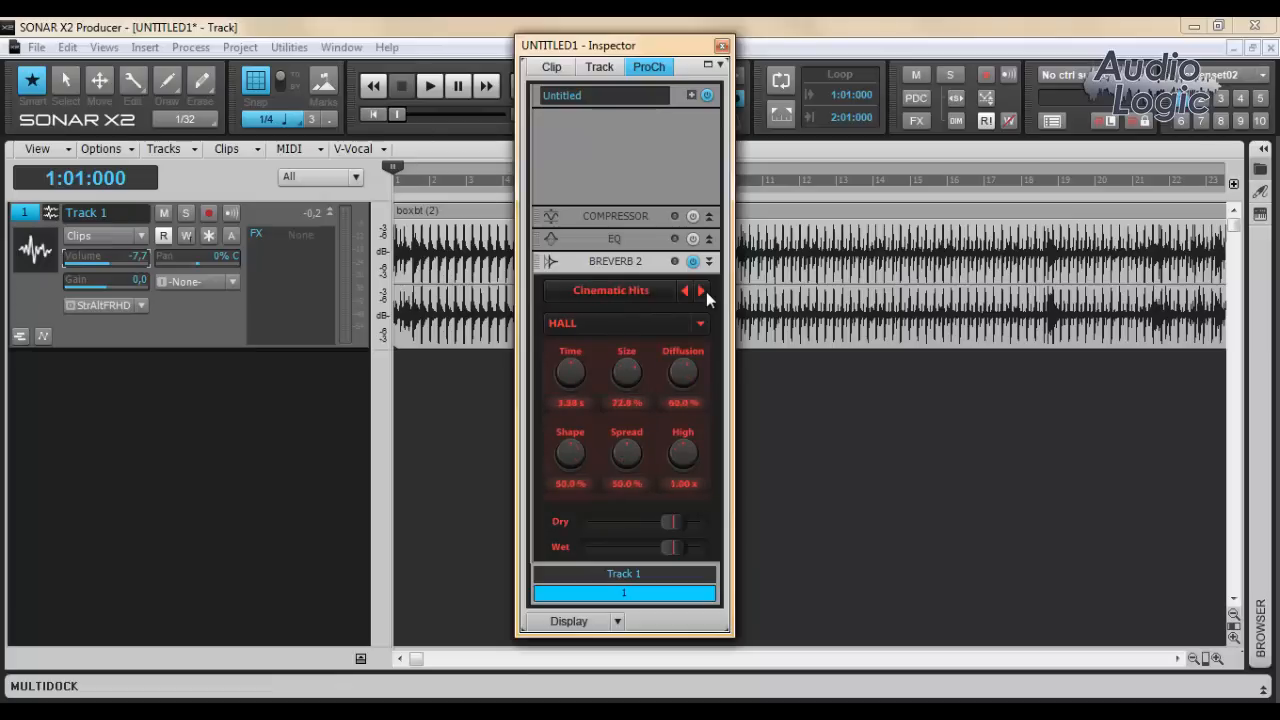
click(704, 290)
click(704, 290)
click(704, 290)
click(704, 290)
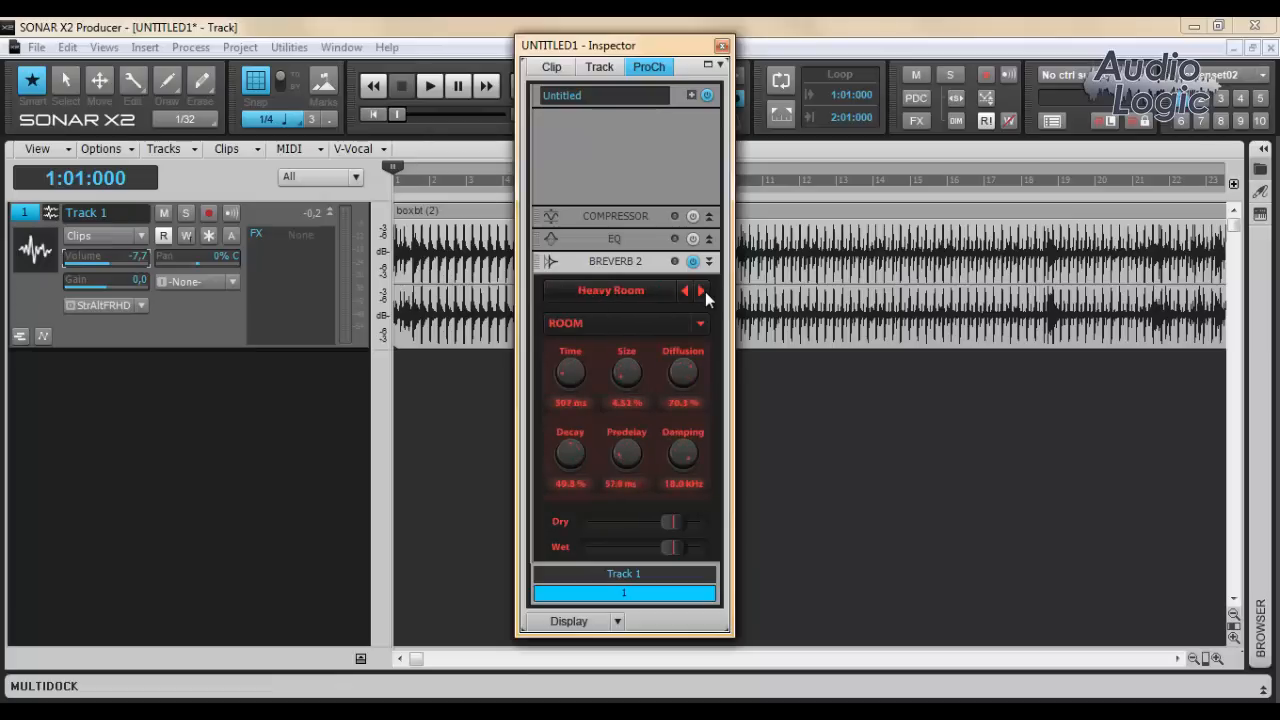
Step: Step back to the Depth Maker preset, advance to Empty Floor, and change its reverb type to INVERSE
click(685, 292)
click(685, 292)
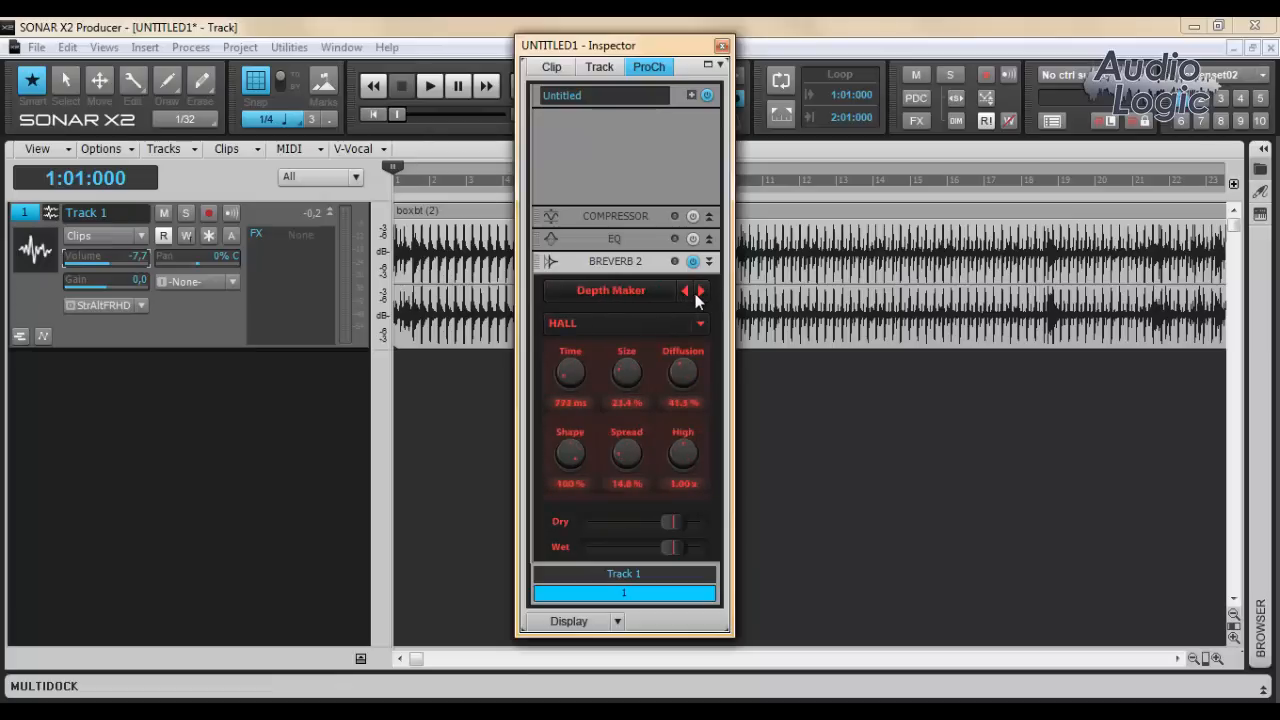
click(701, 291)
click(701, 291)
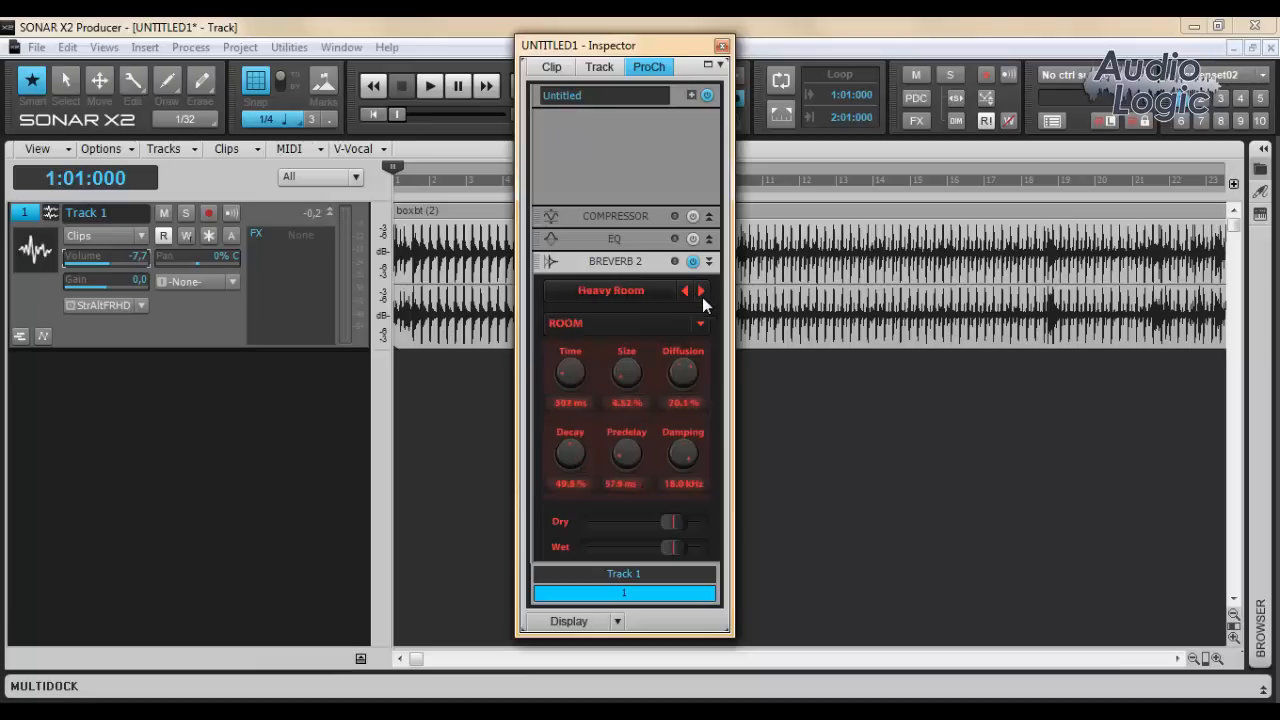
click(701, 291)
click(701, 291)
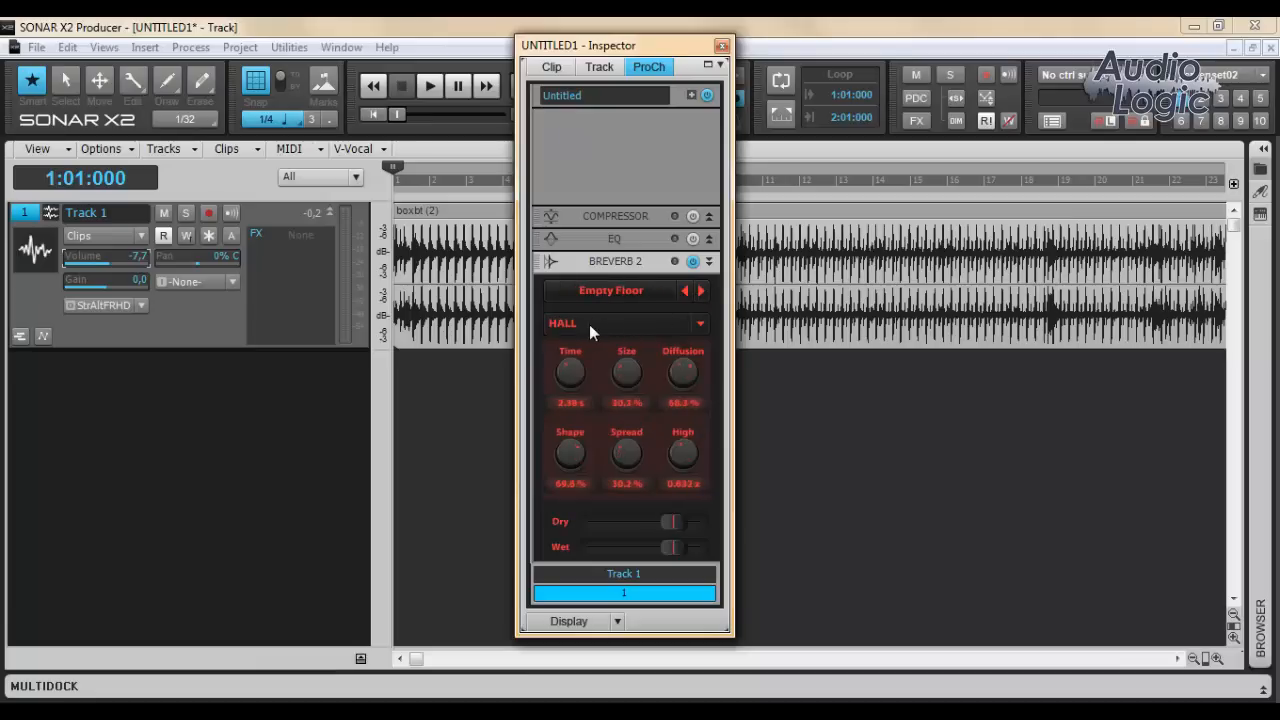
click(702, 322)
click(627, 419)
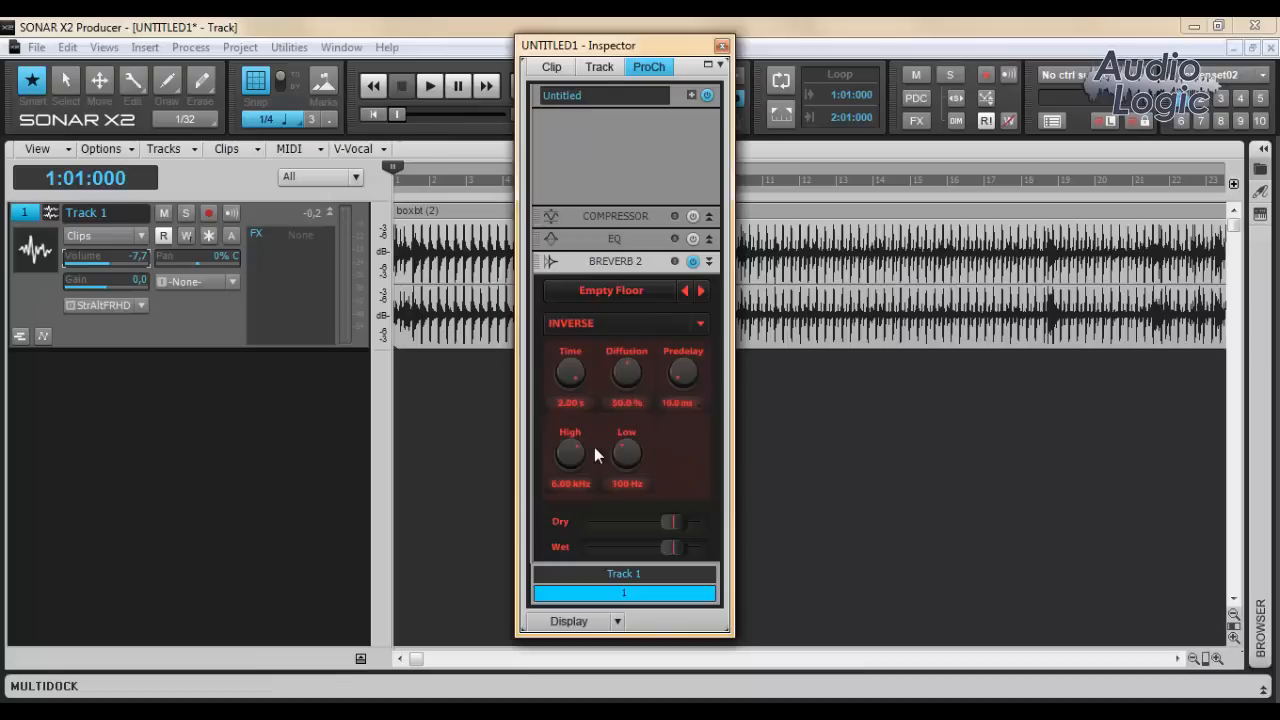
Step: Browse the BREVERB 2 presets from Experimental Piano onward, then bypass and collapse the module
click(701, 291)
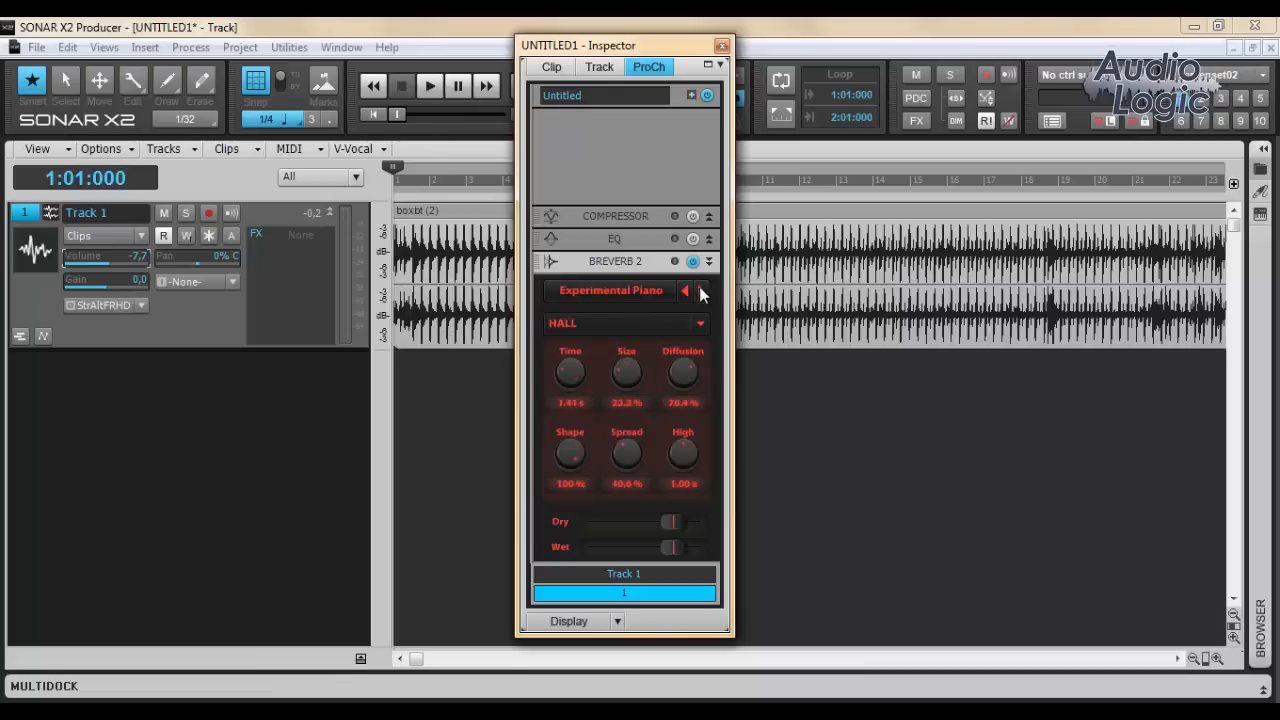
click(701, 291)
click(701, 291)
click(701, 291)
click(701, 291)
click(701, 291)
click(702, 294)
click(706, 263)
Step: Insert a Console Emulator Bus module into the track's ProChannel, then move and resize the Inspector window to display it
right_click(655, 287)
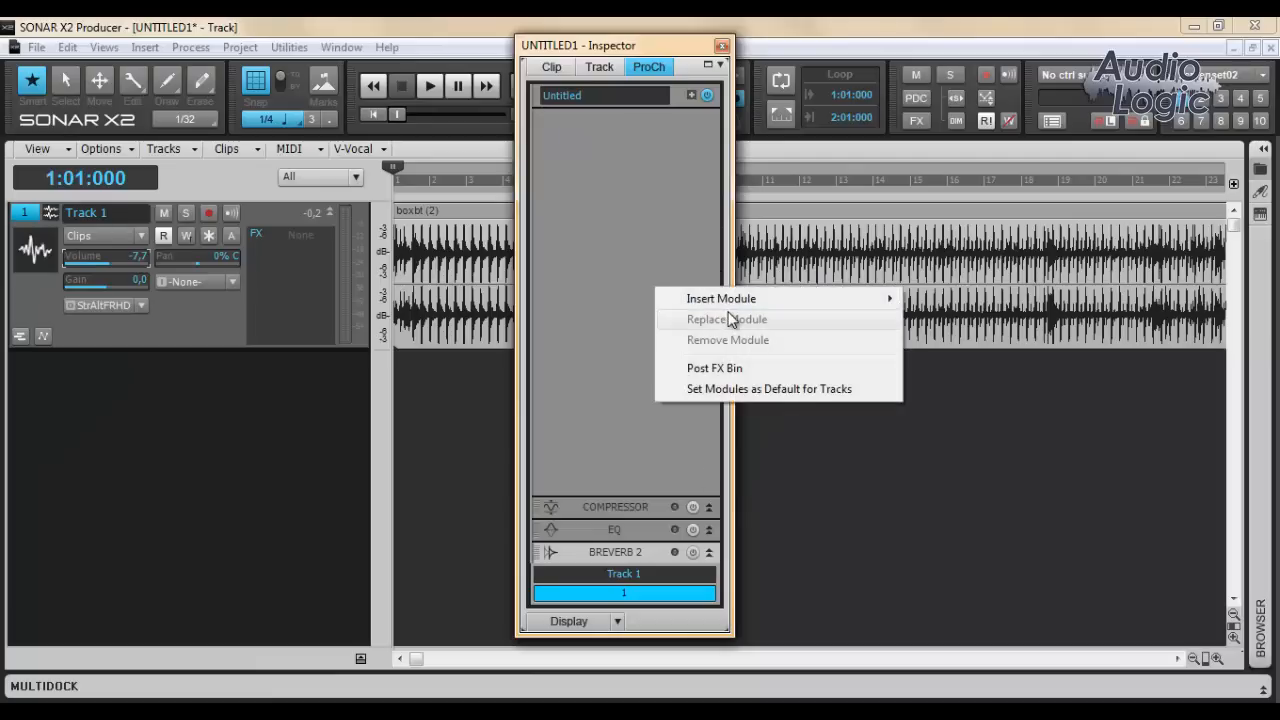
mouse_move(735, 300)
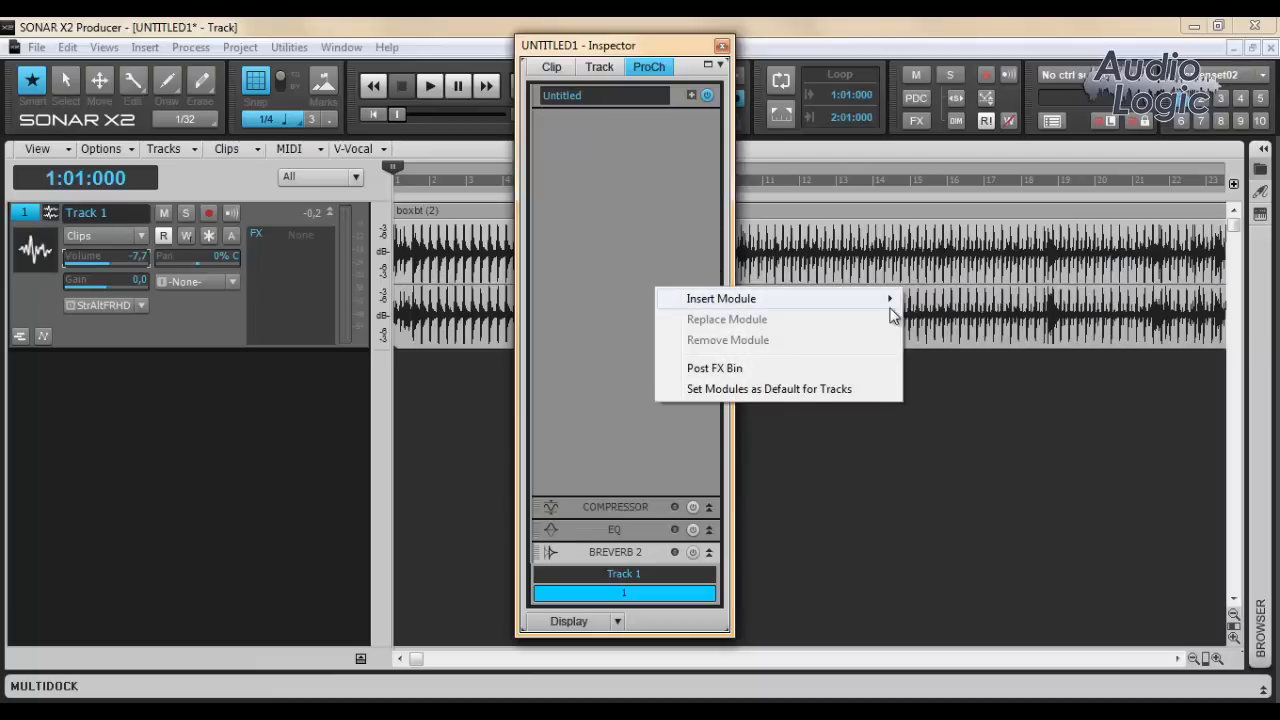
mouse_move(892, 310)
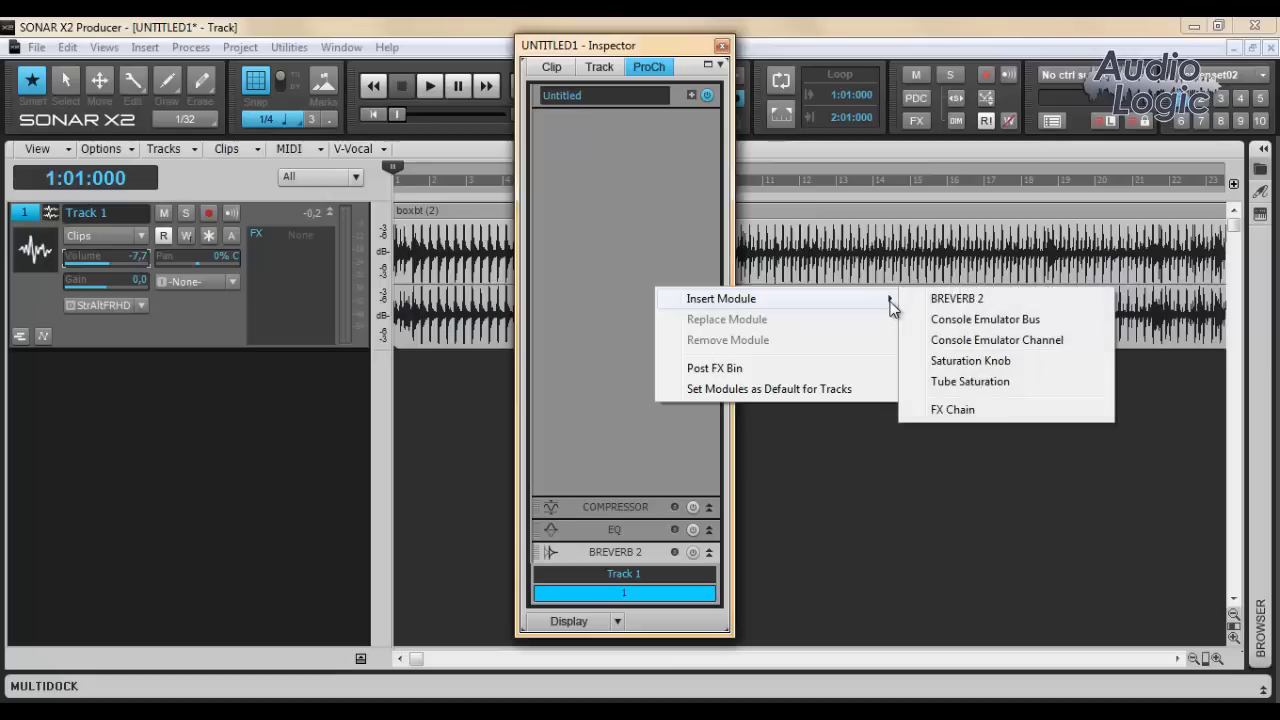
click(985, 319)
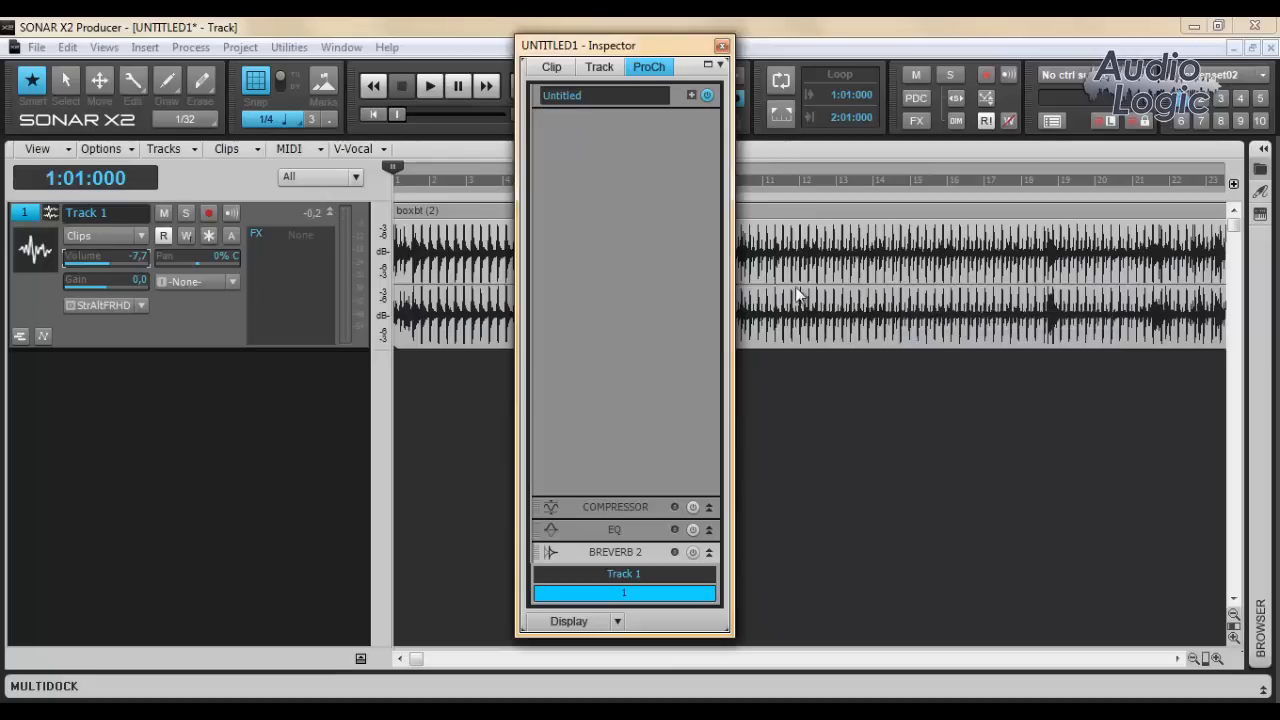
right_click(633, 272)
click(607, 210)
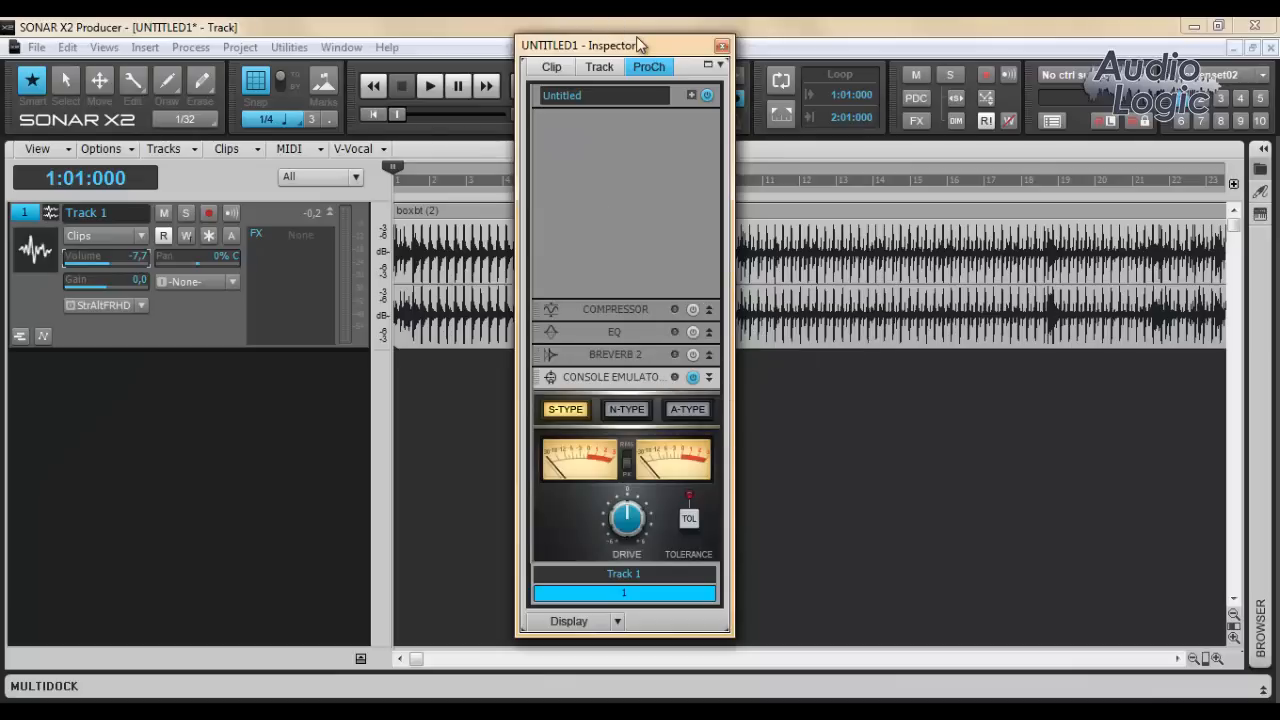
drag(638, 34, 691, 66)
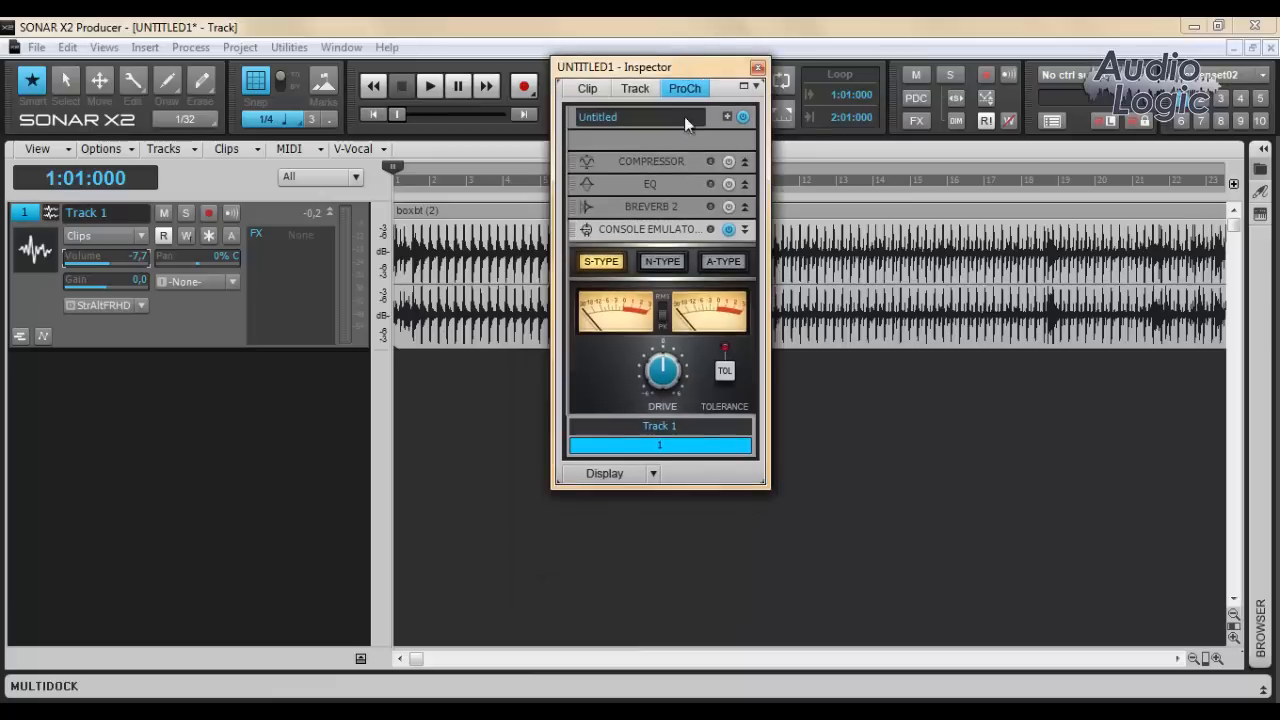
drag(758, 486, 759, 541)
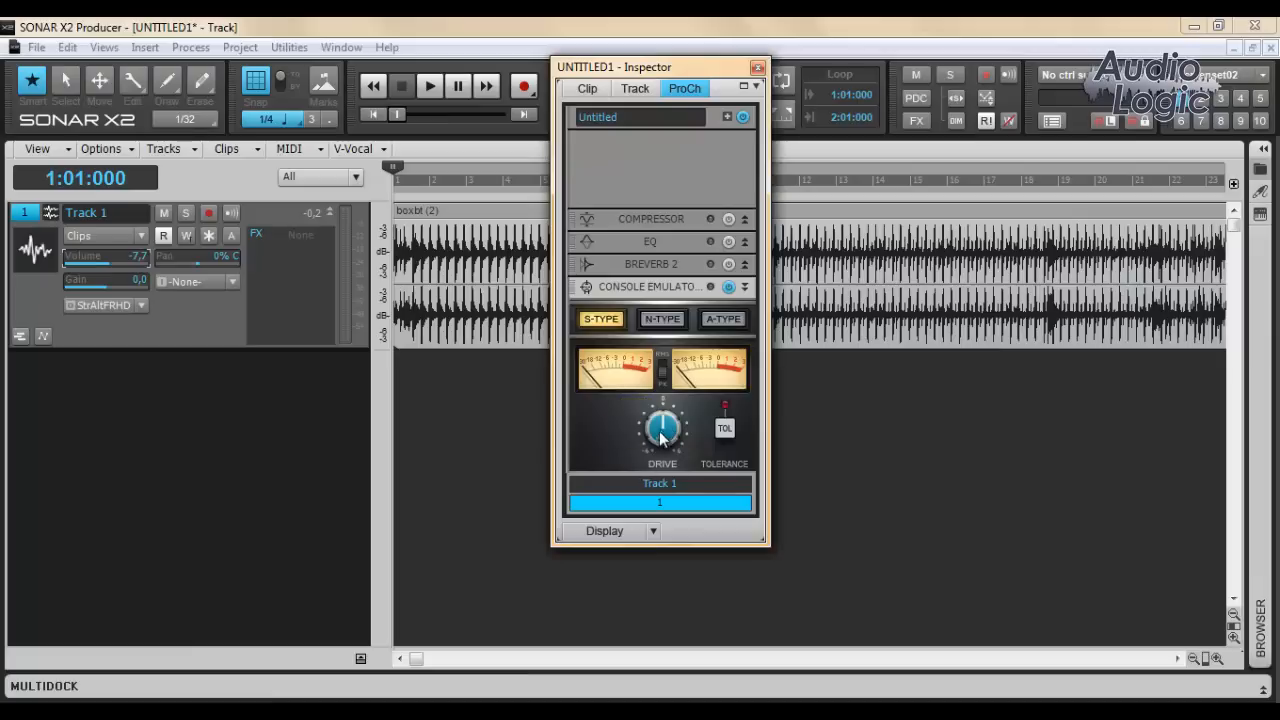
Step: Play the track while raising the S-TYPE console's Drive to near maximum, stop playback, and lower the Drive
drag(660, 437, 671, 436)
mouse_move(143, 284)
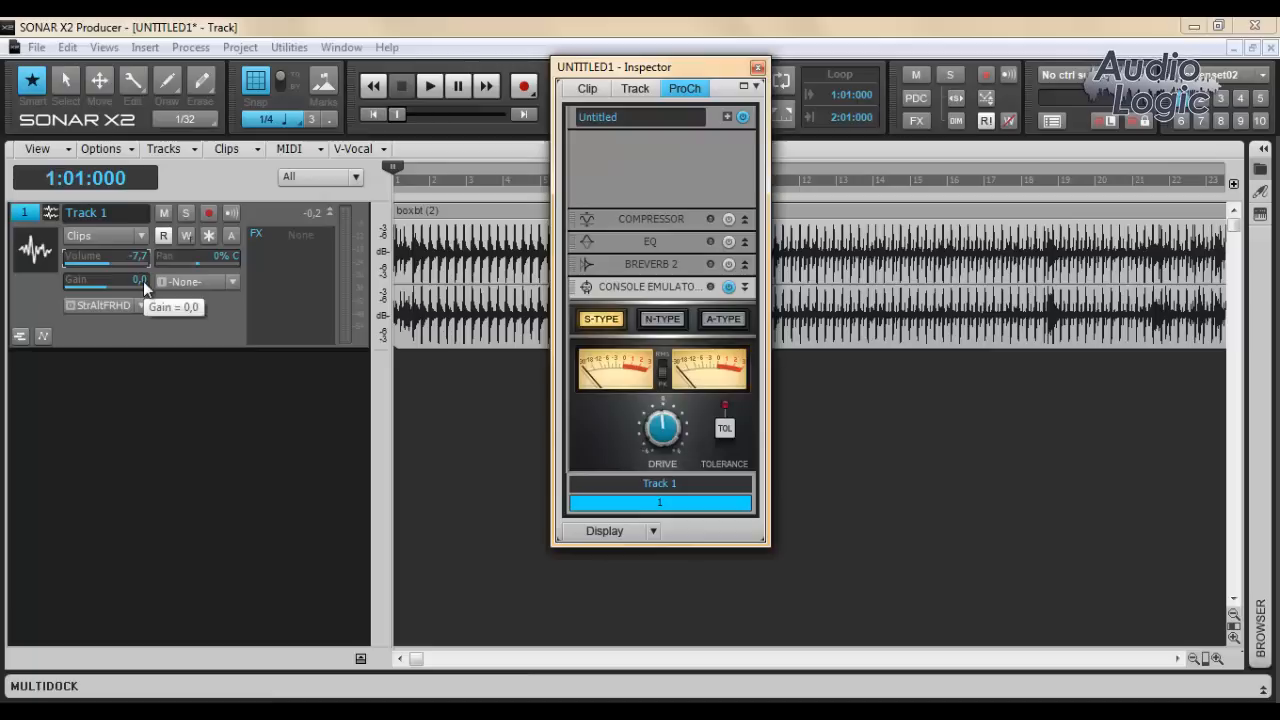
key(space)
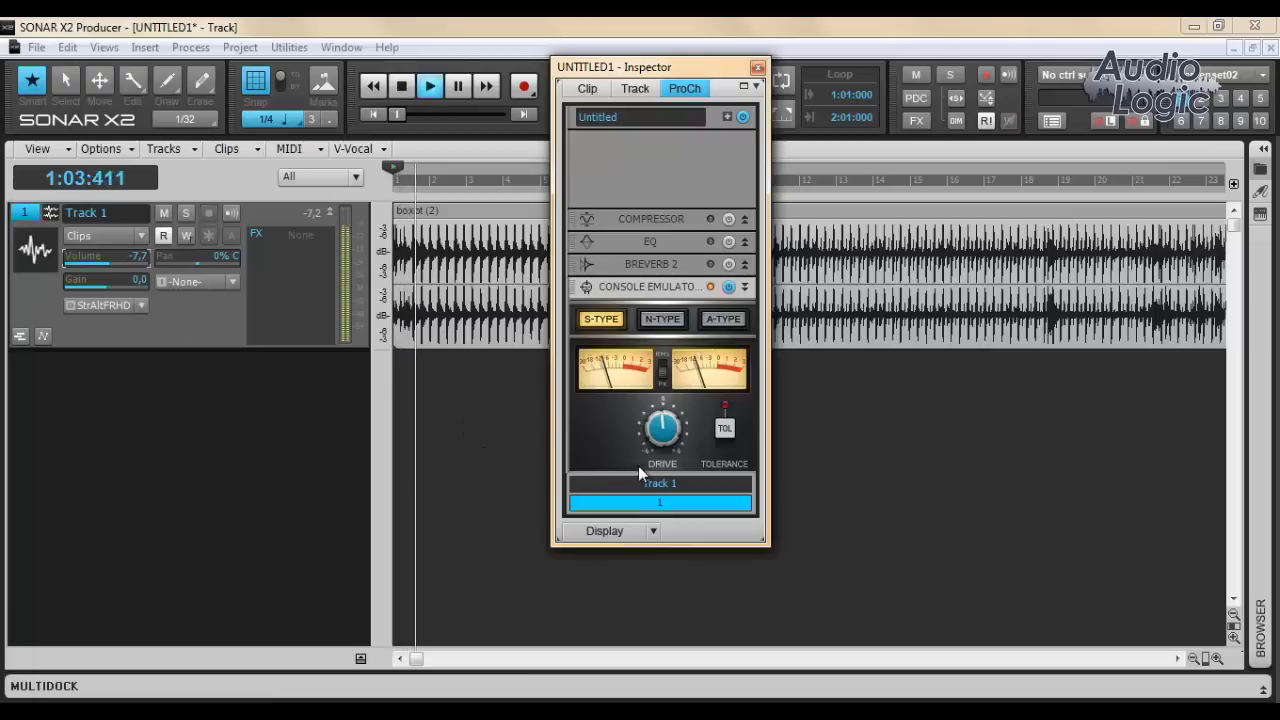
drag(664, 426, 672, 400)
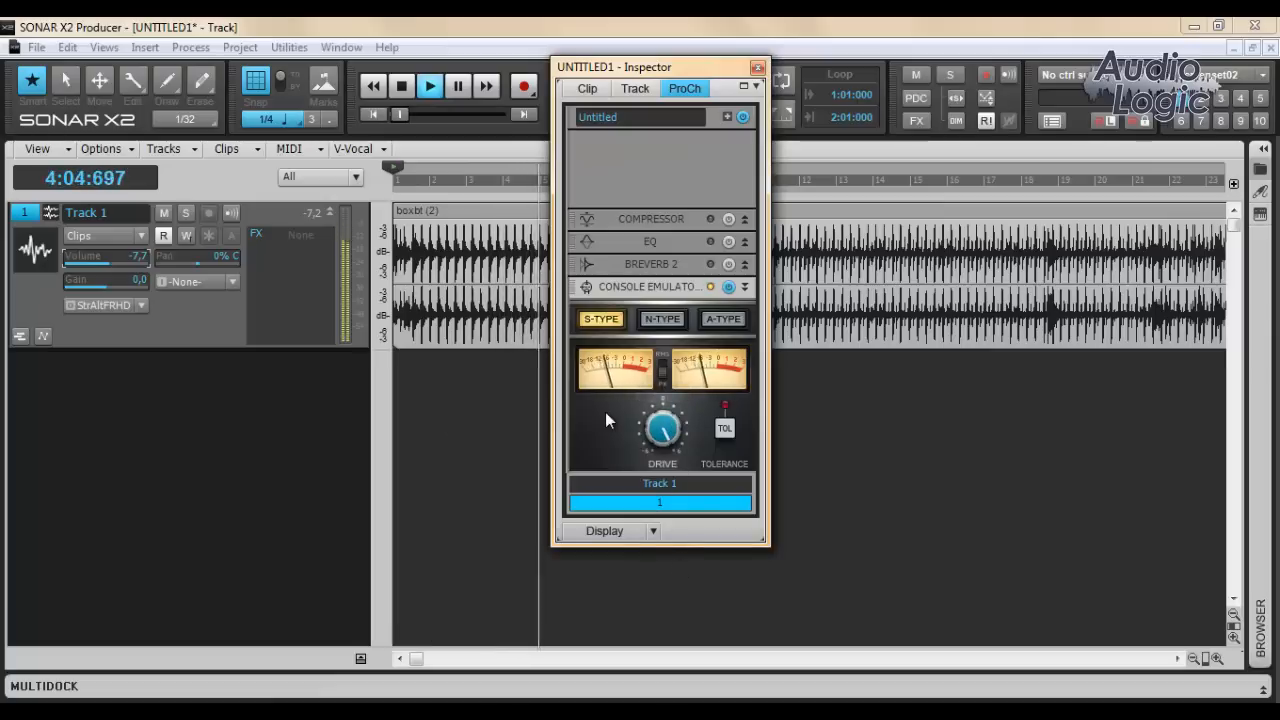
key(space)
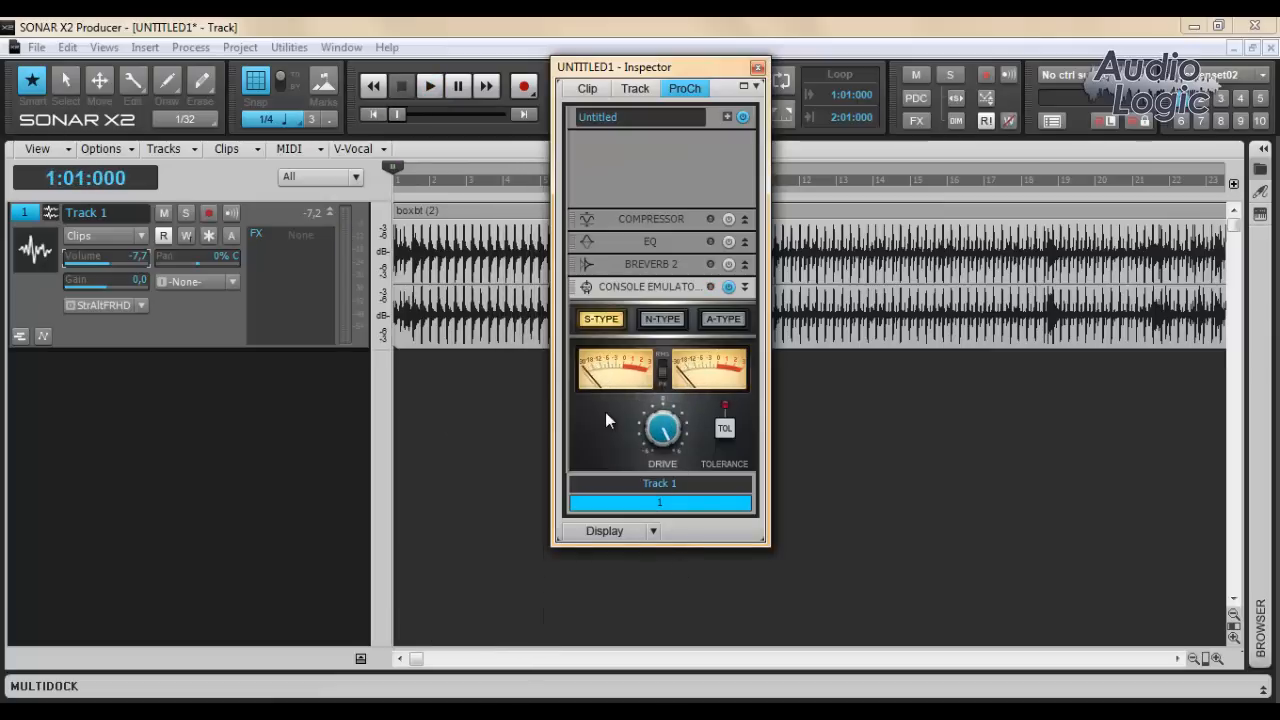
drag(662, 428, 657, 470)
Step: Switch the console emulator to N-TYPE and on to A-TYPE, then bypass and collapse the module
click(662, 320)
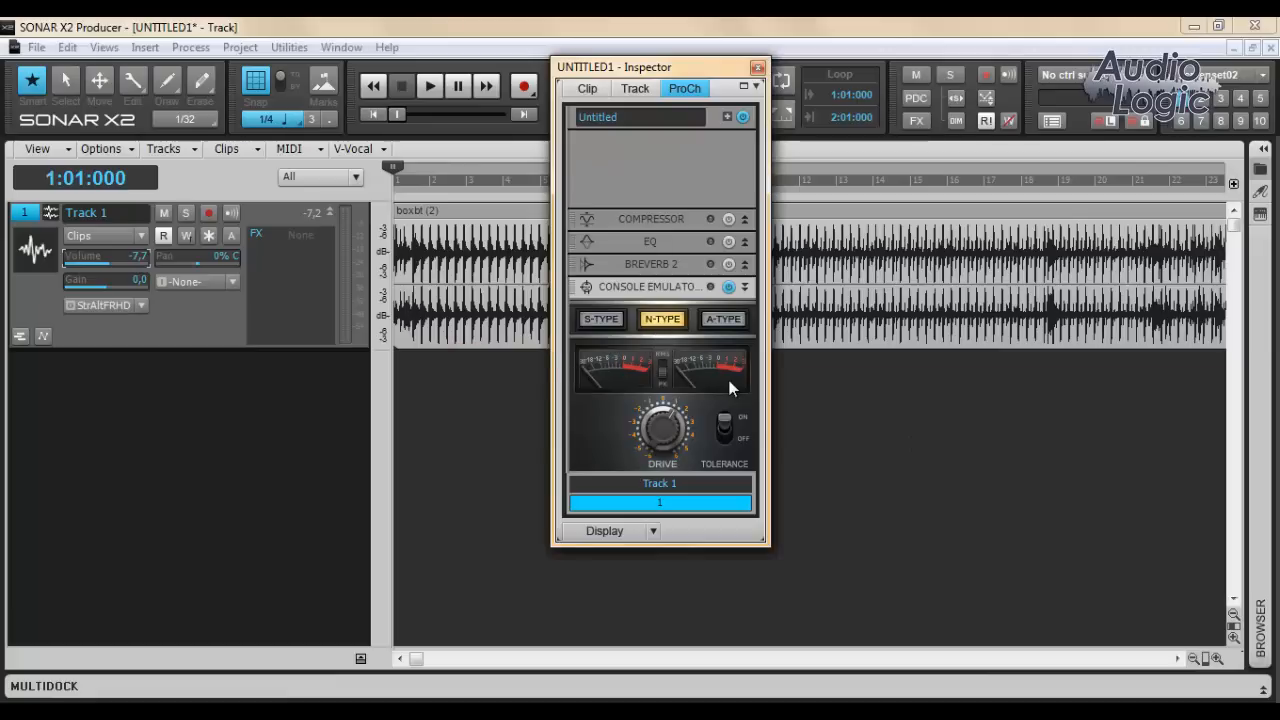
click(727, 321)
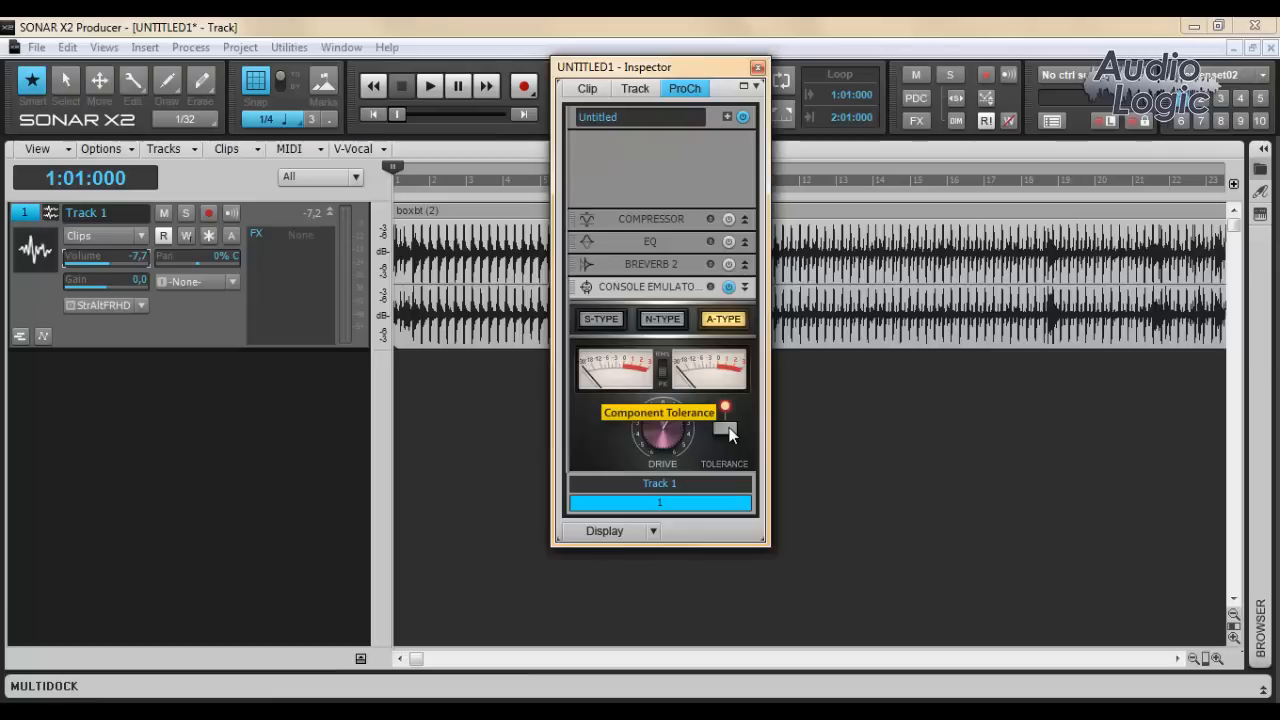
click(744, 289)
Step: Insert a Saturation Knob module and play the track while raising its saturation to about halfway and reducing it again
right_click(650, 187)
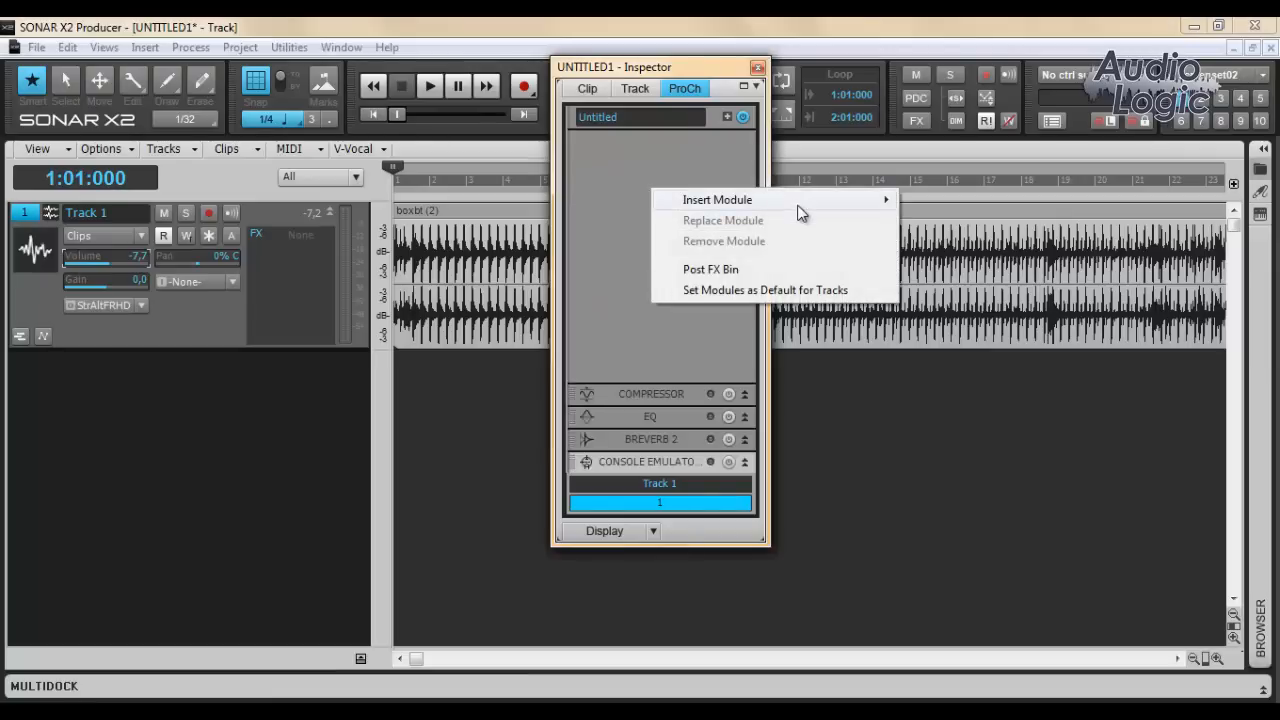
mouse_move(800, 205)
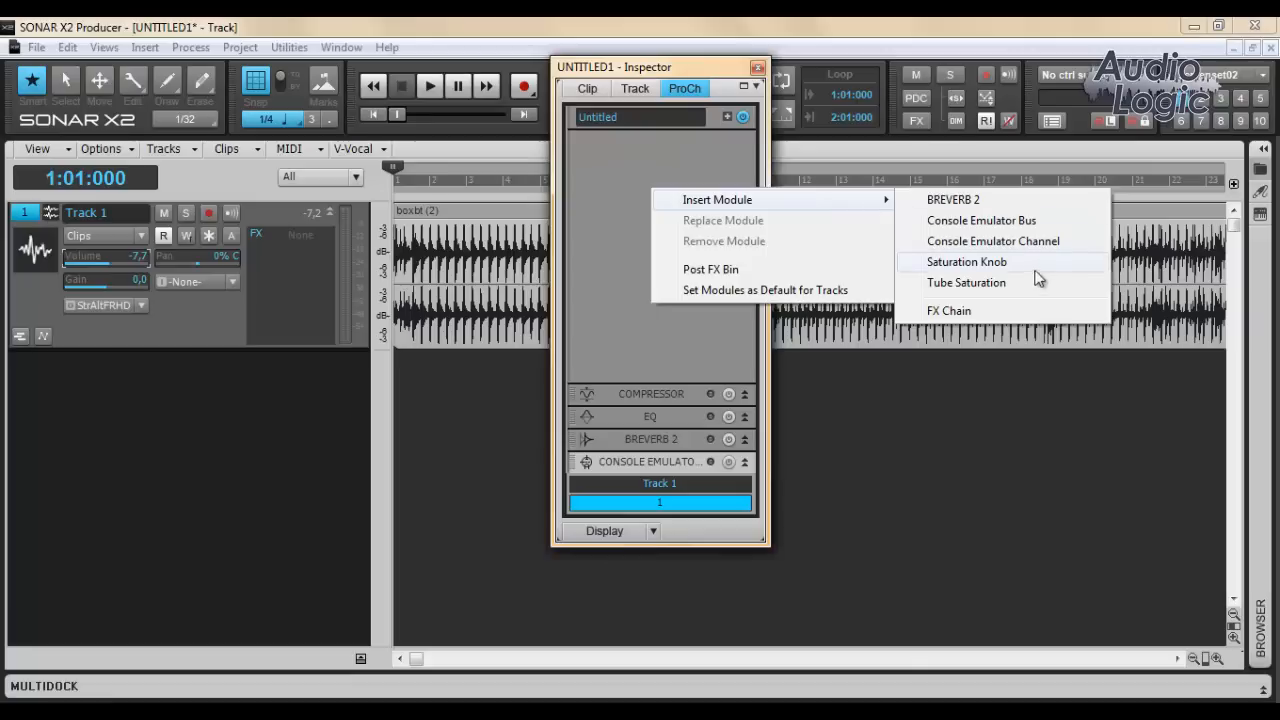
click(988, 262)
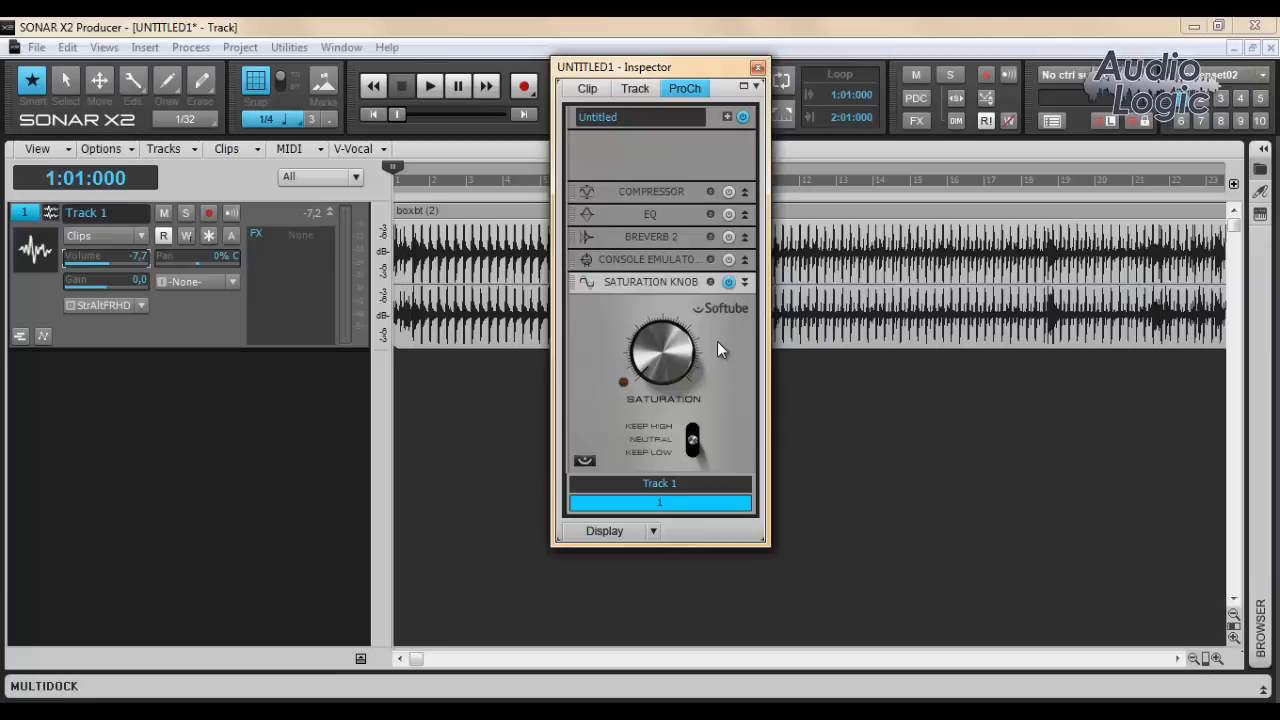
drag(677, 361, 668, 220)
key(space)
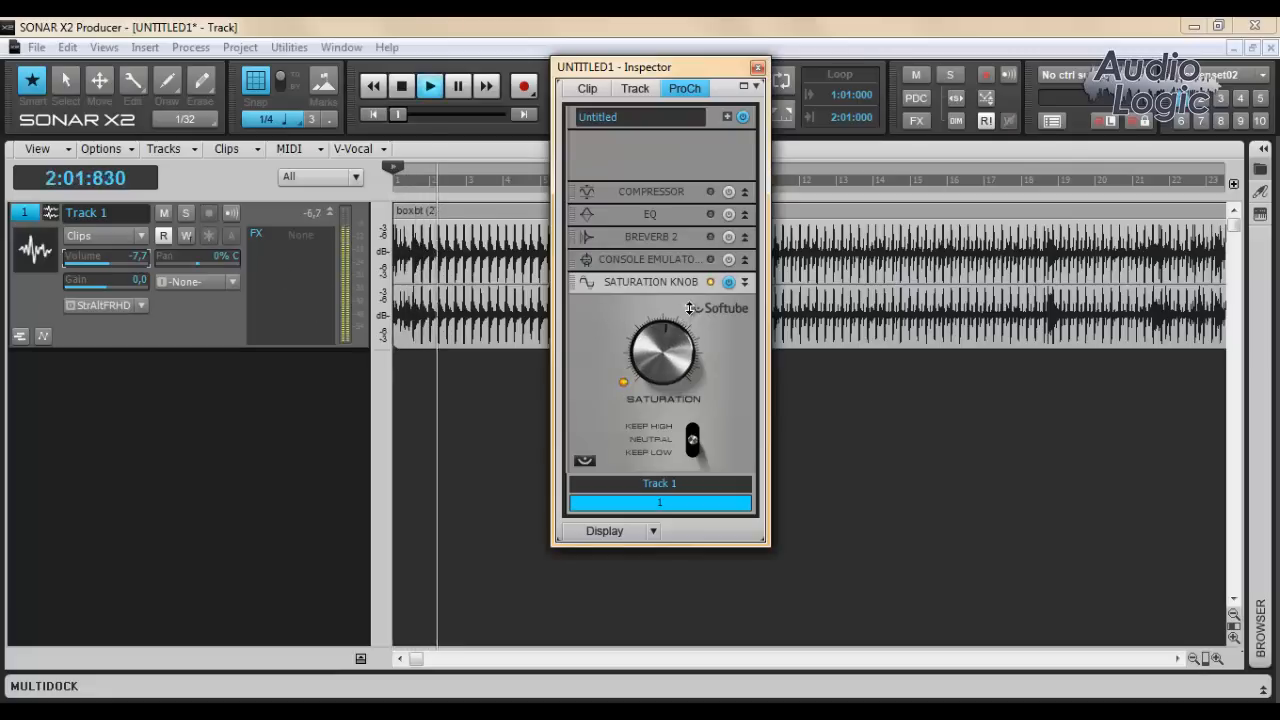
drag(701, 269, 687, 350)
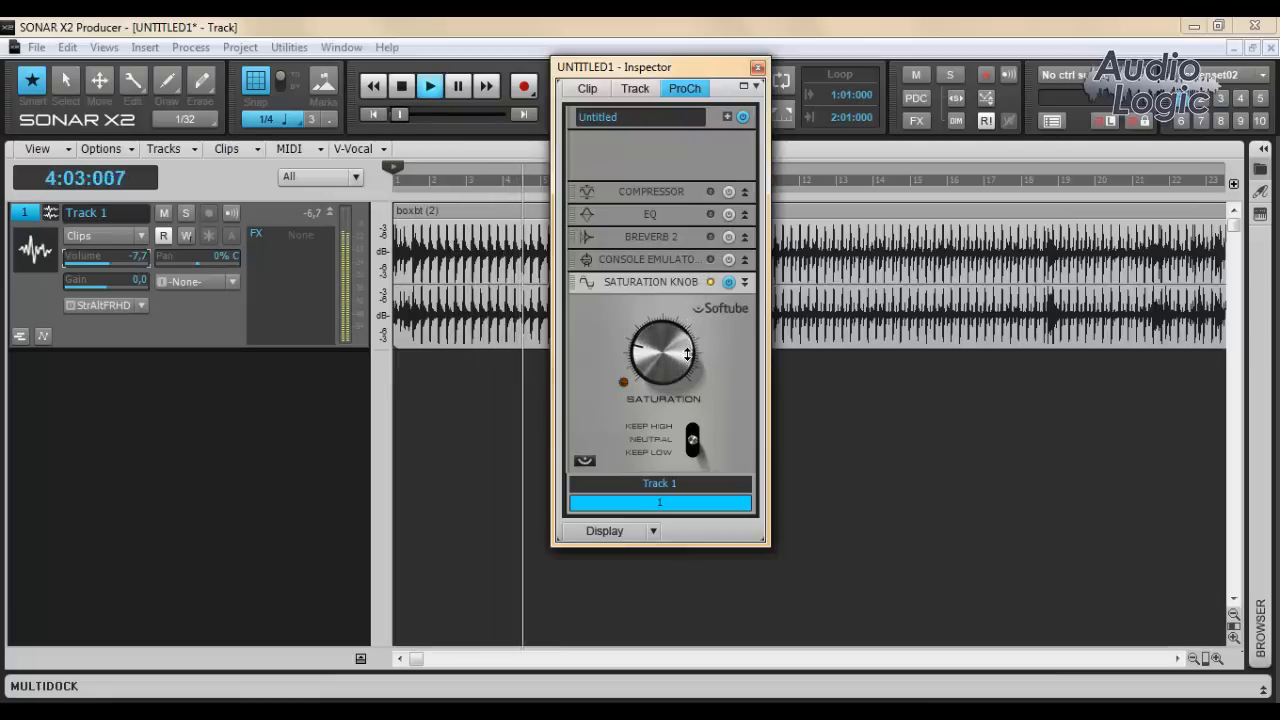
Step: Audition the Saturation Knob in KEEP HIGH and KEEP LOW modes, then stop playback, bypass and collapse the module
click(693, 430)
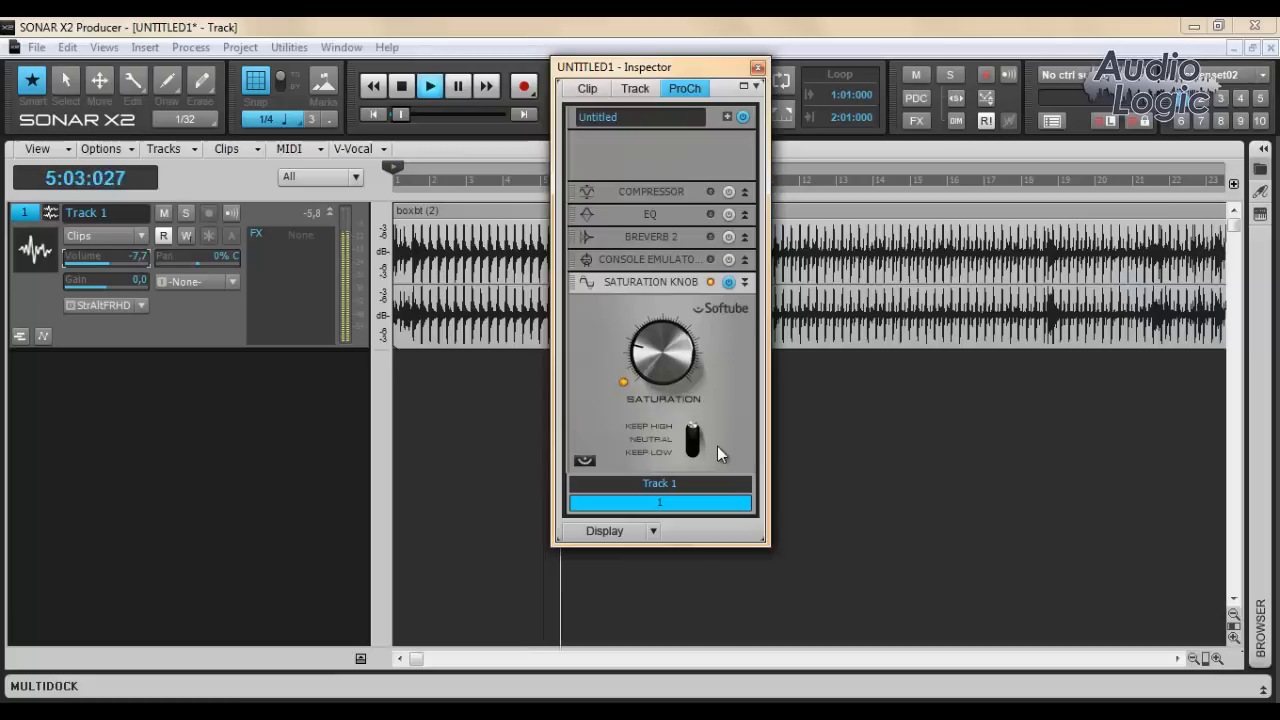
click(694, 453)
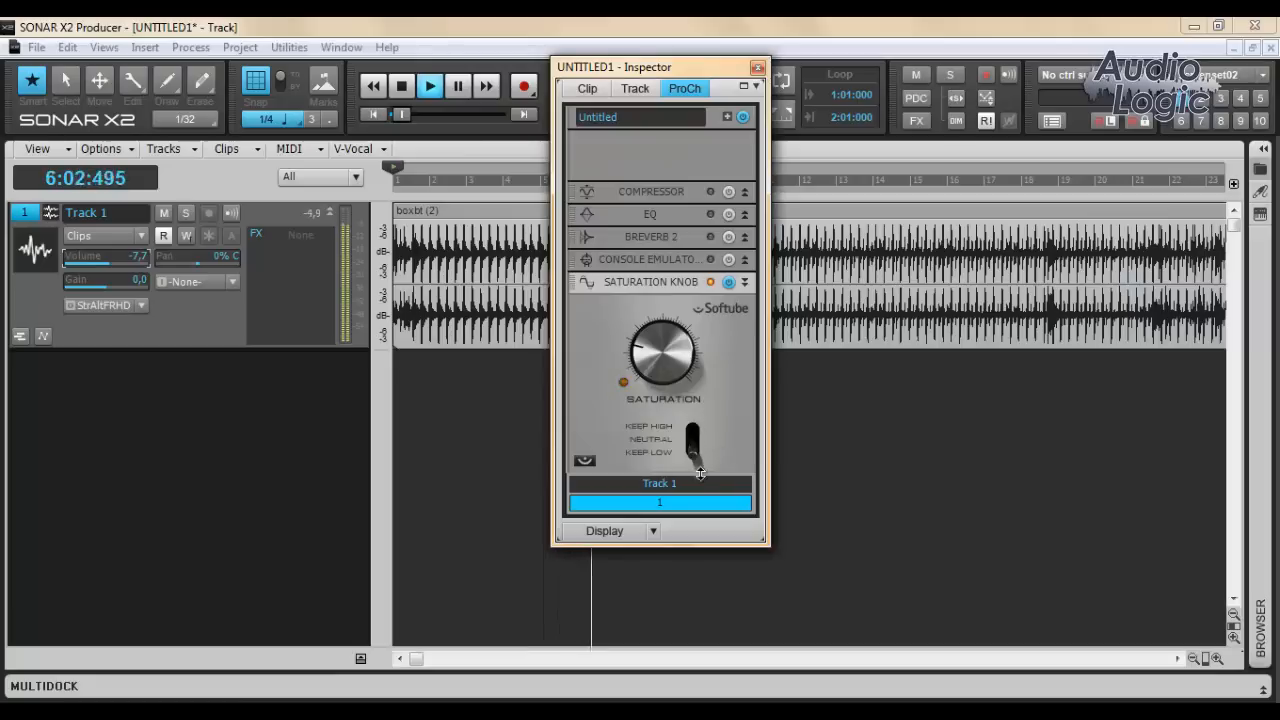
mouse_move(656, 357)
mouse_down()
mouse_move(665, 398)
mouse_move(668, 372)
mouse_up()
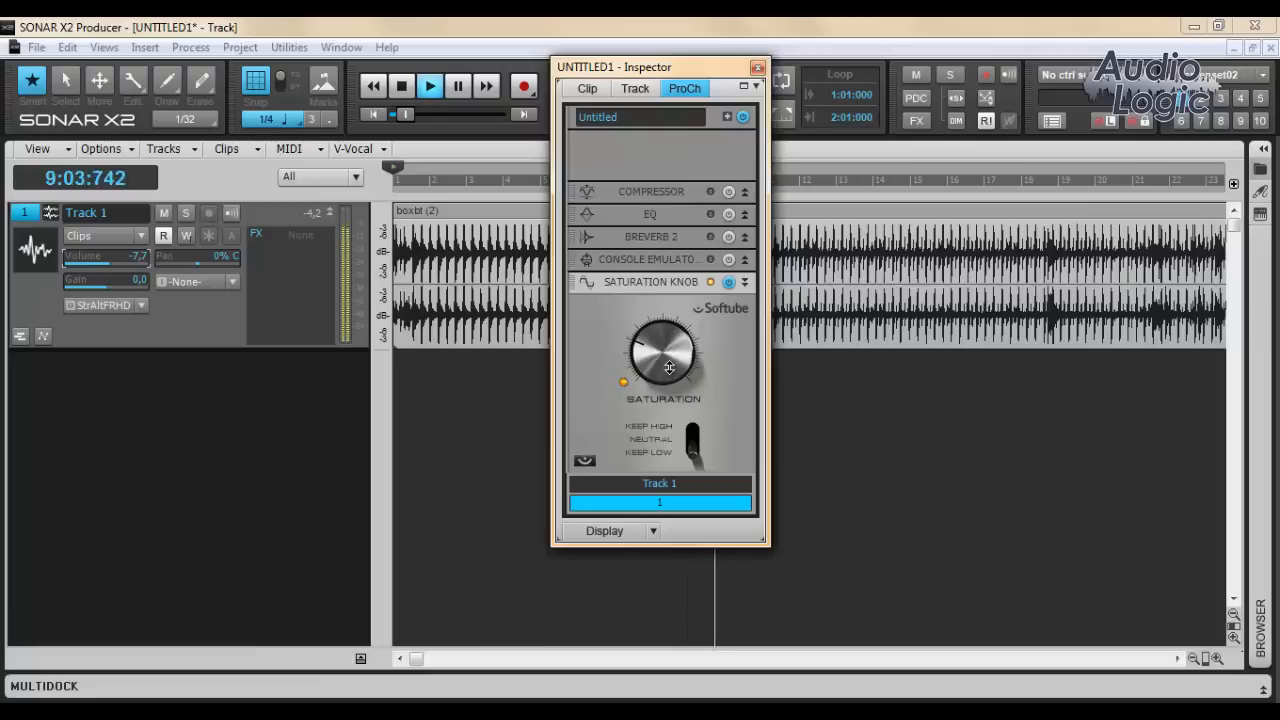
key(space)
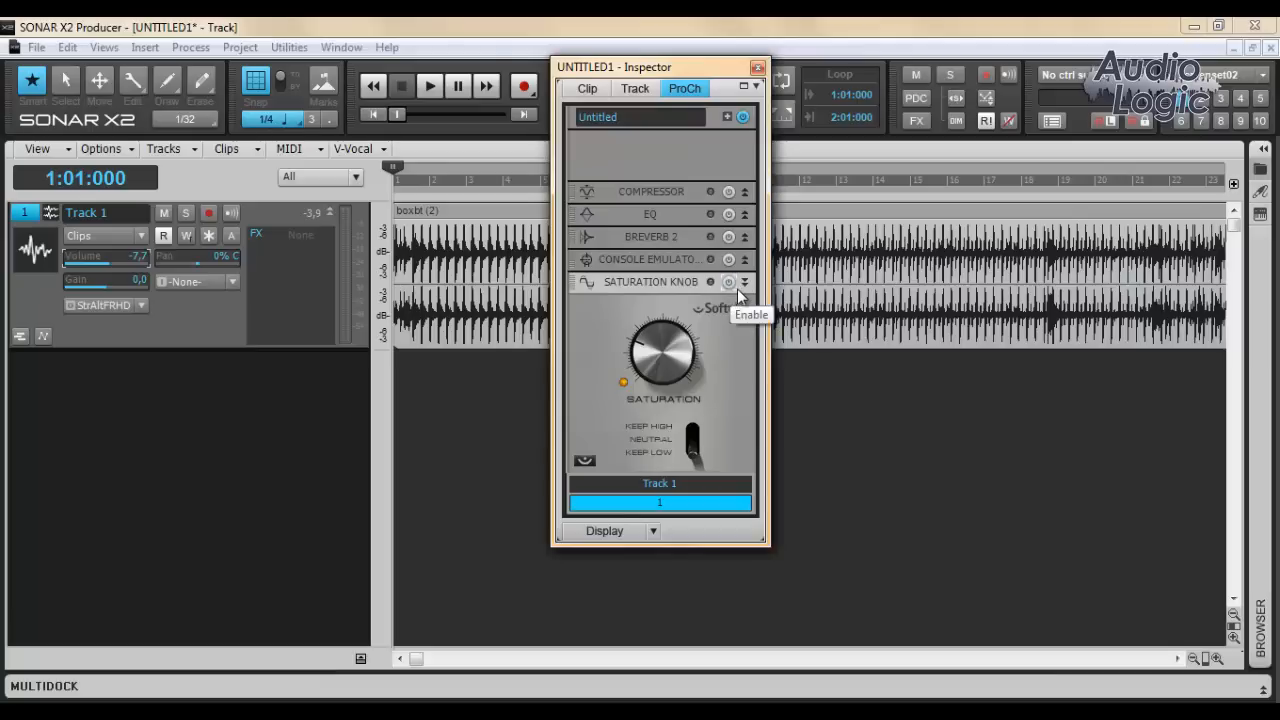
click(745, 284)
Step: Insert a Tube Saturation module into the ProChannel and expand its controls
right_click(672, 225)
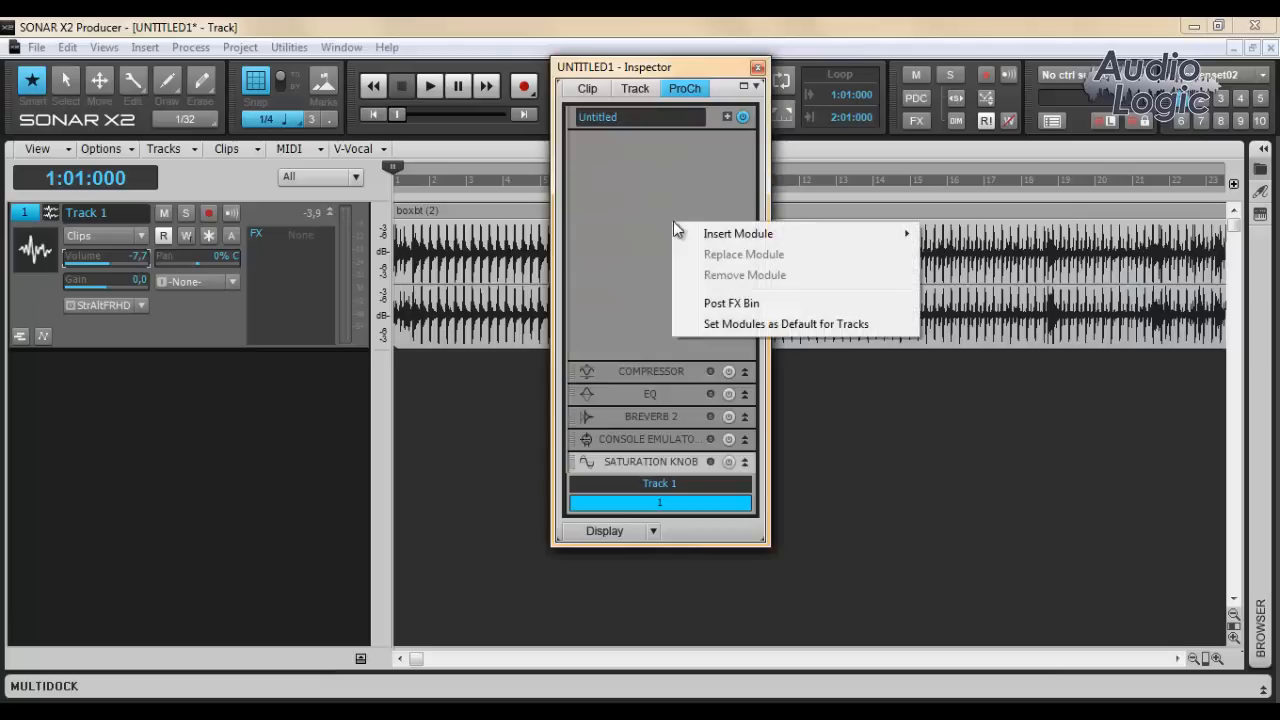
mouse_move(737, 236)
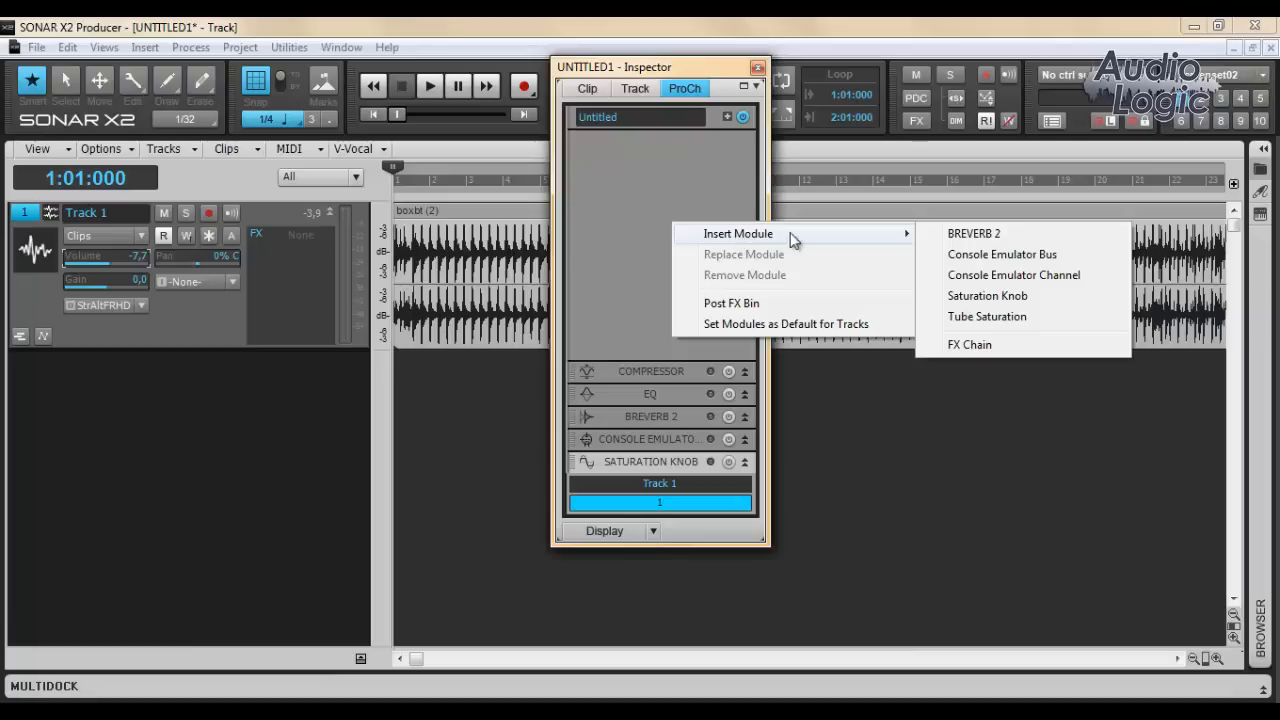
click(1036, 322)
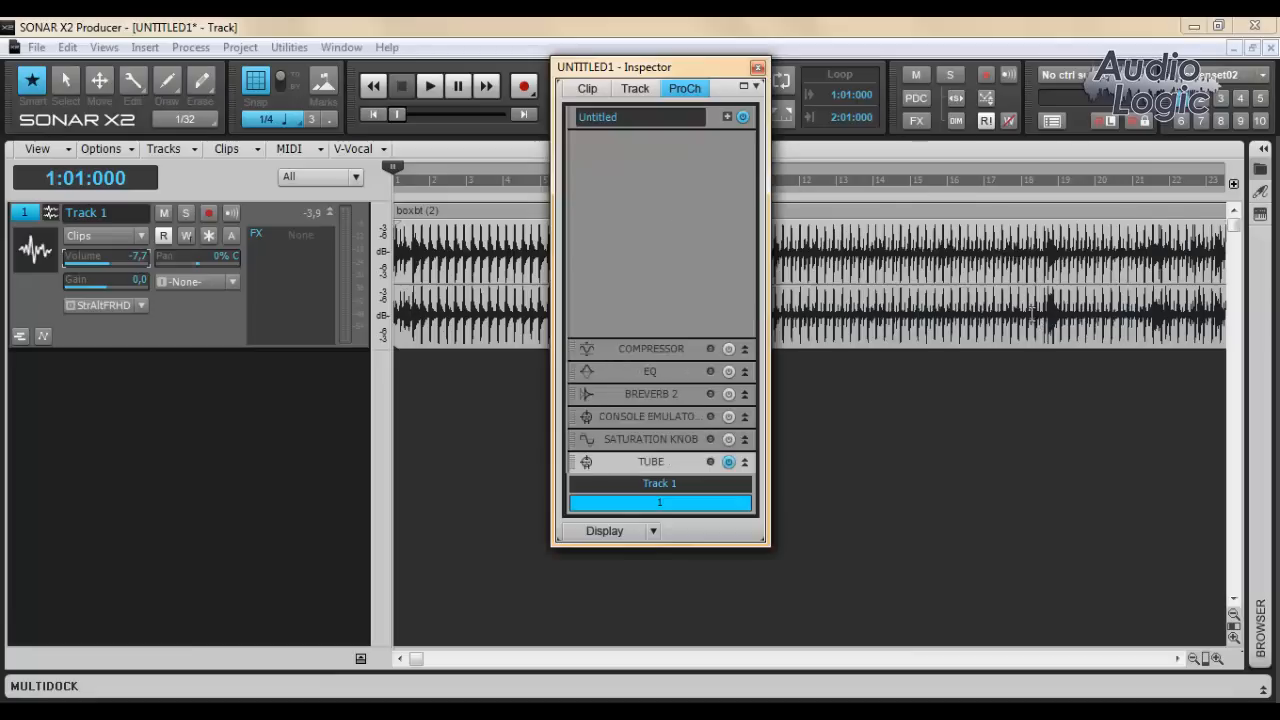
click(748, 462)
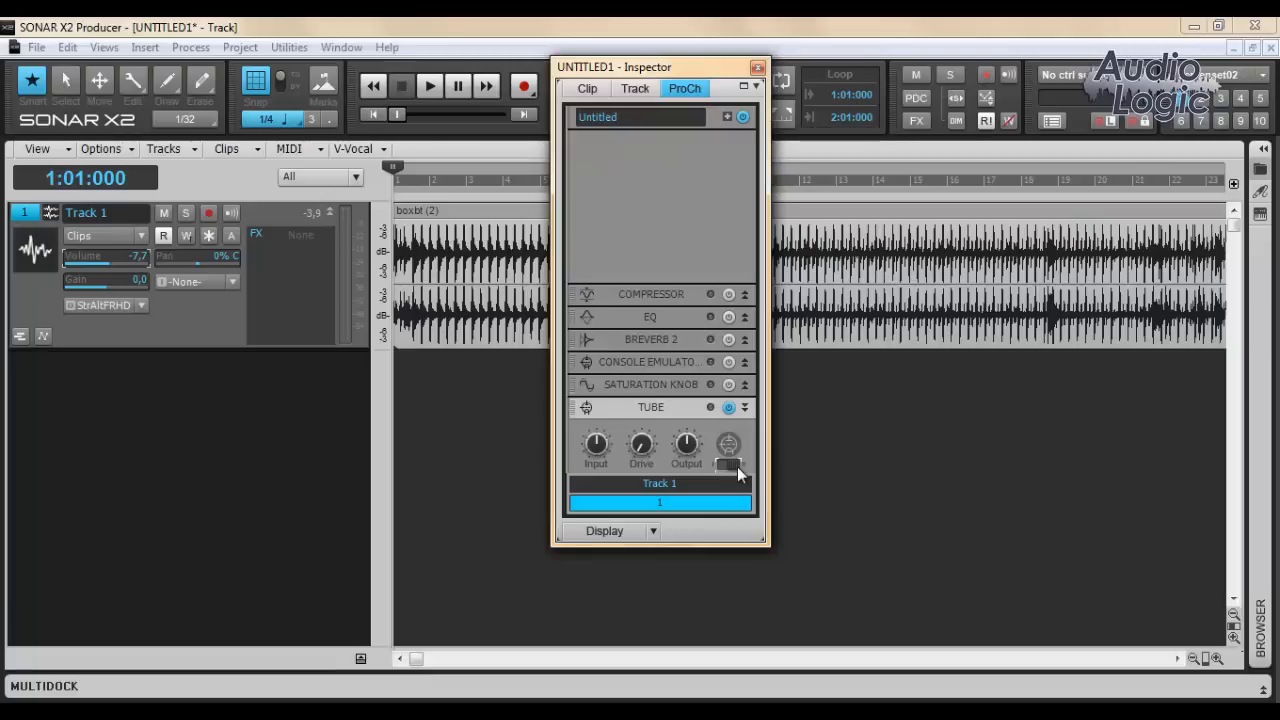
Step: Play the track while raising the Tube module's Drive and Output and switching its tube type, then stop, bypass and collapse it
key(space)
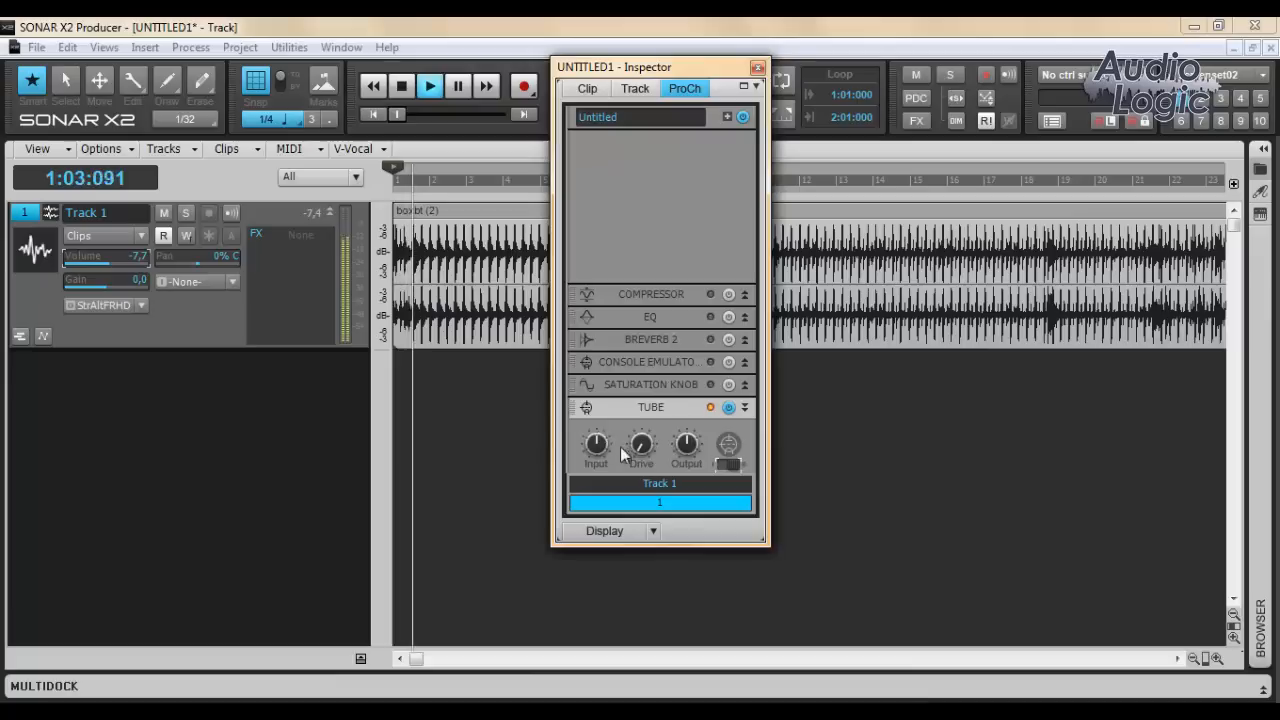
drag(640, 451, 686, 455)
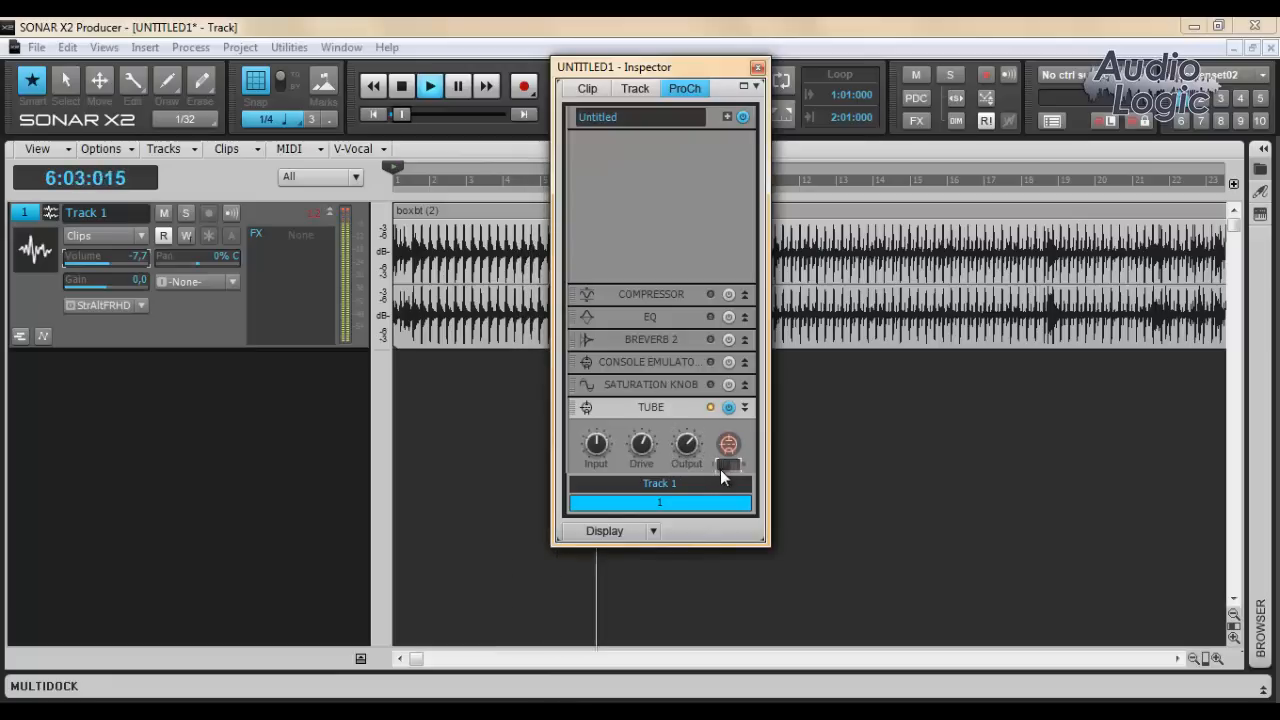
click(729, 464)
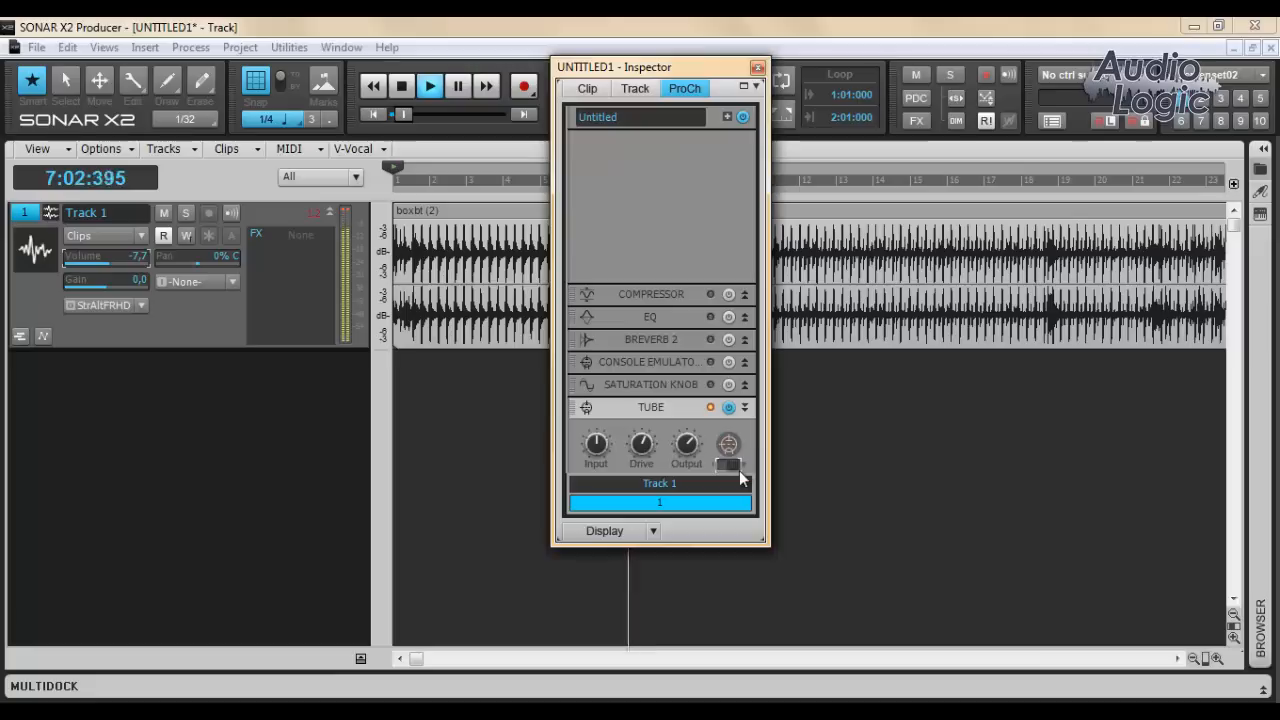
key(space)
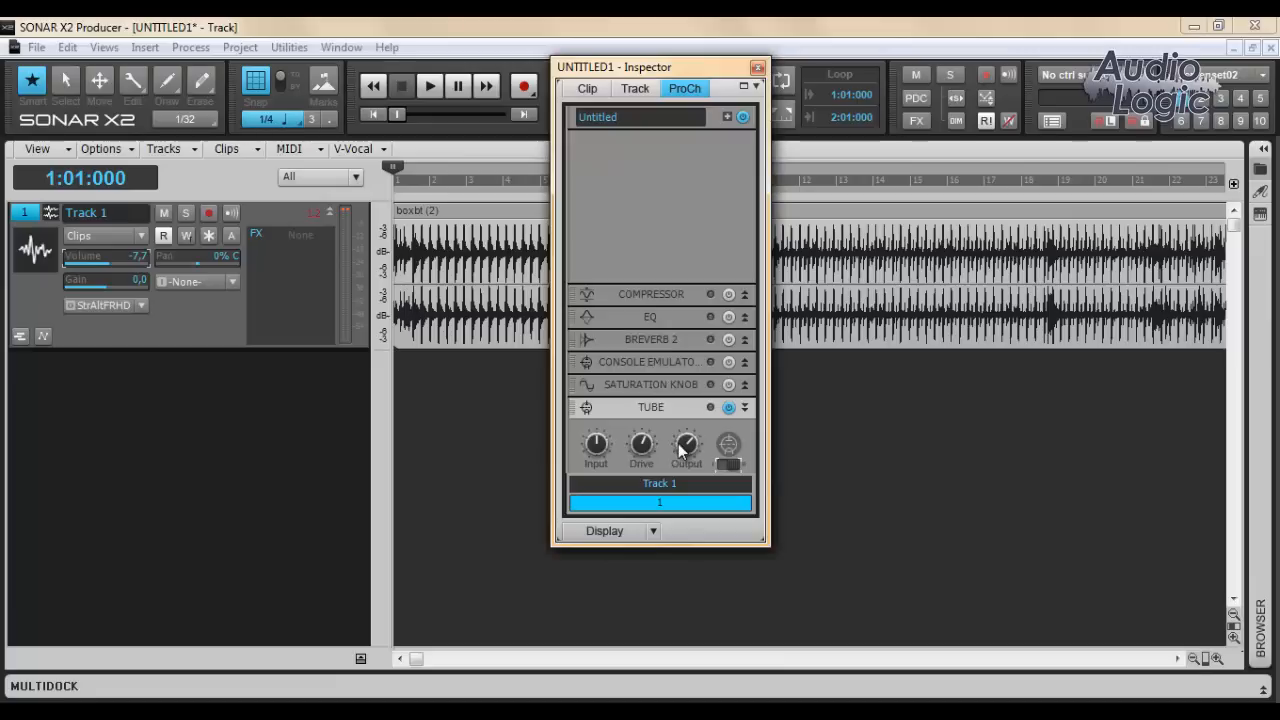
mouse_move(678, 449)
click(745, 410)
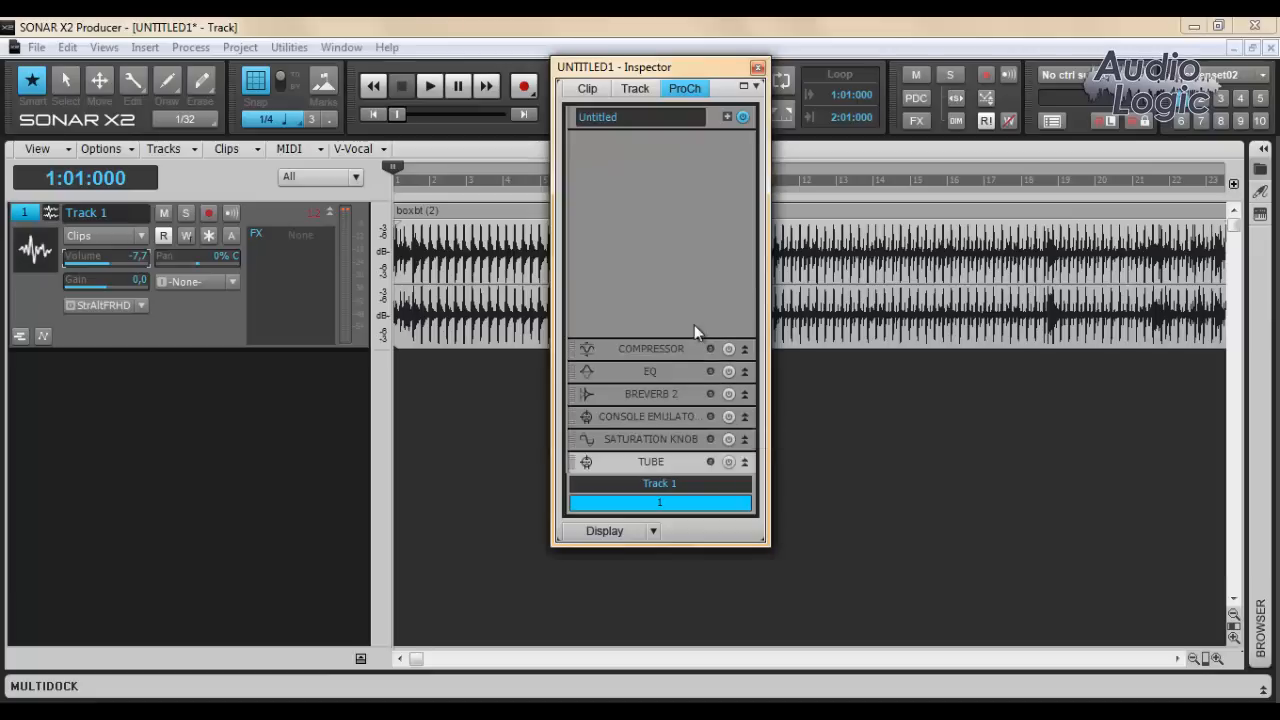
Step: Insert an FX Chain module into the ProChannel and open the Go dialog
right_click(712, 246)
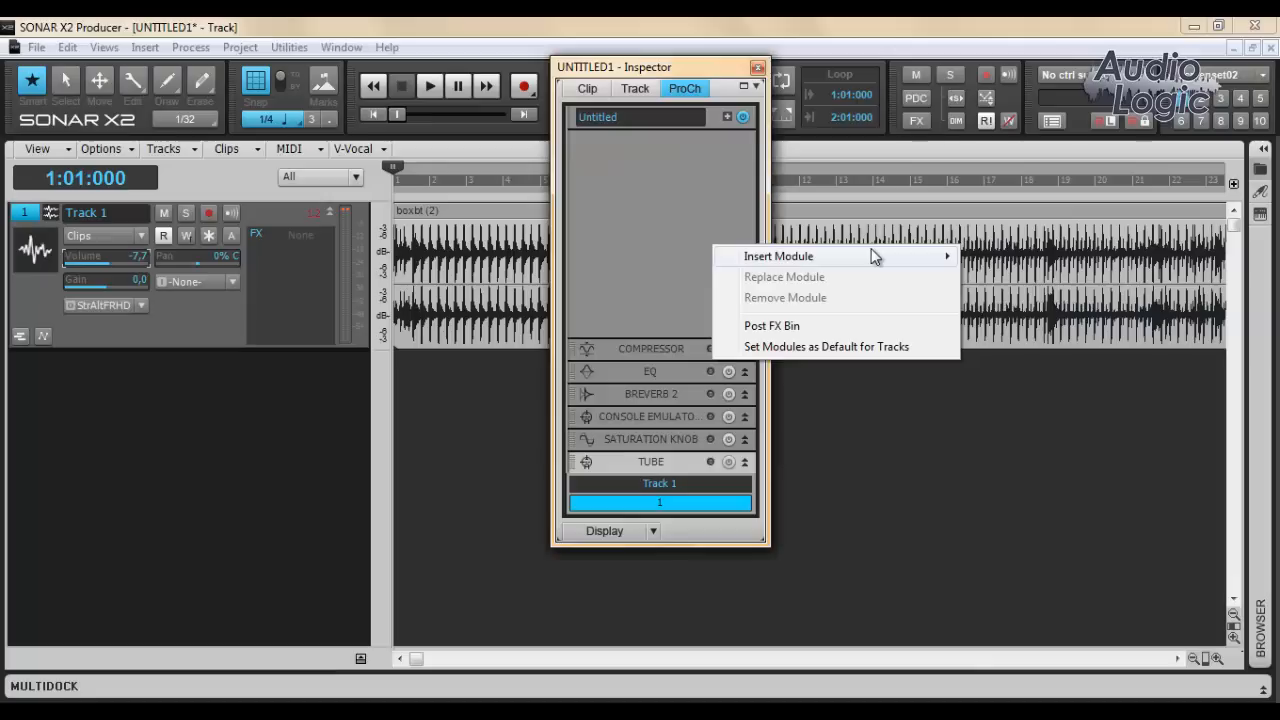
mouse_move(871, 256)
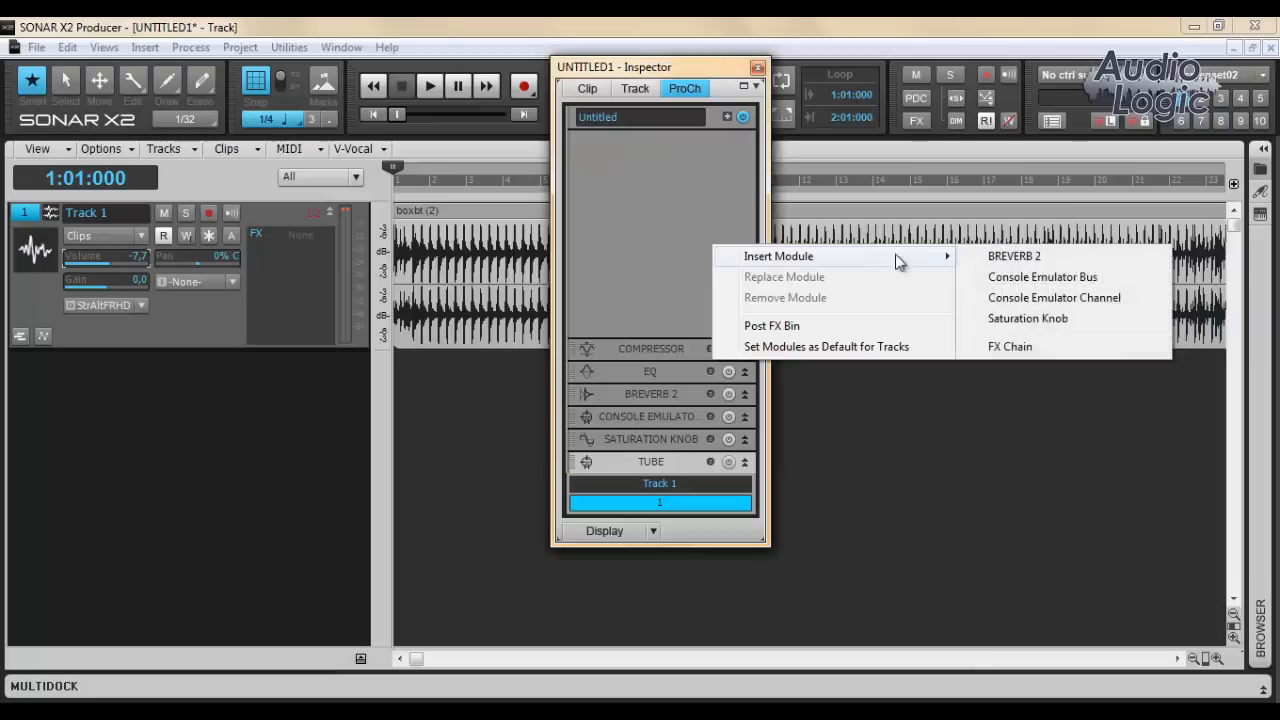
click(1055, 347)
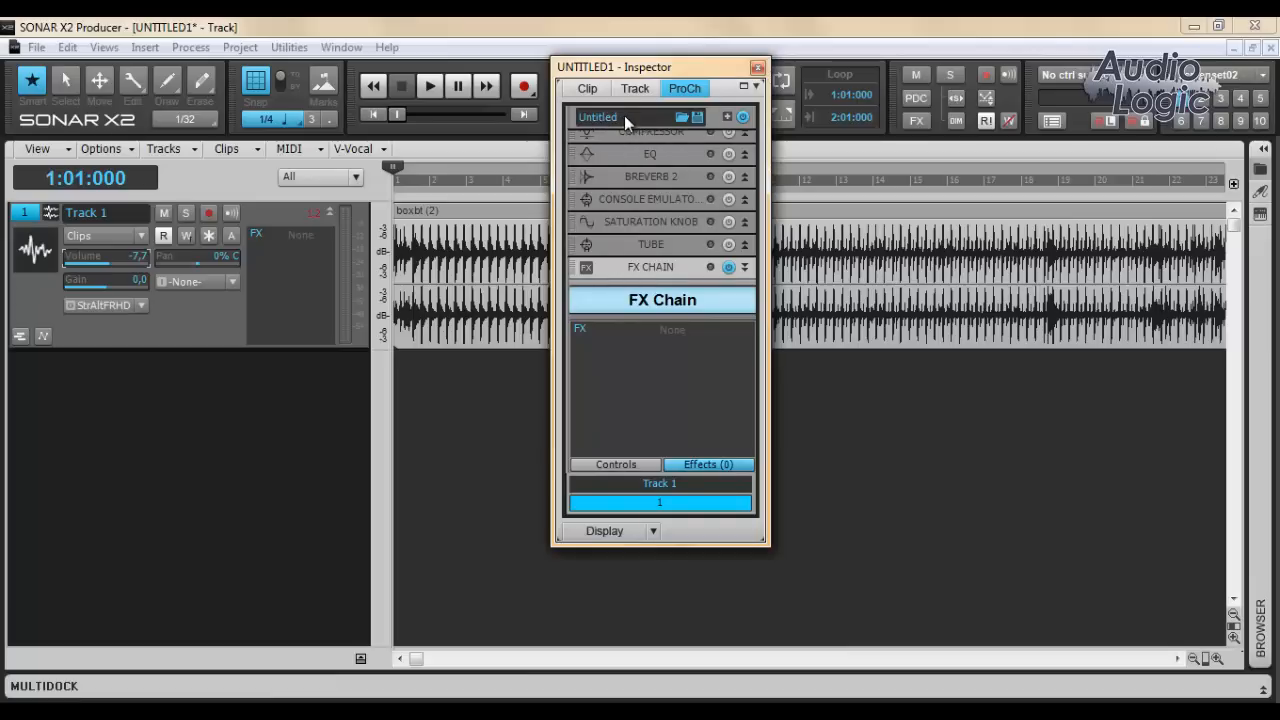
key(g)
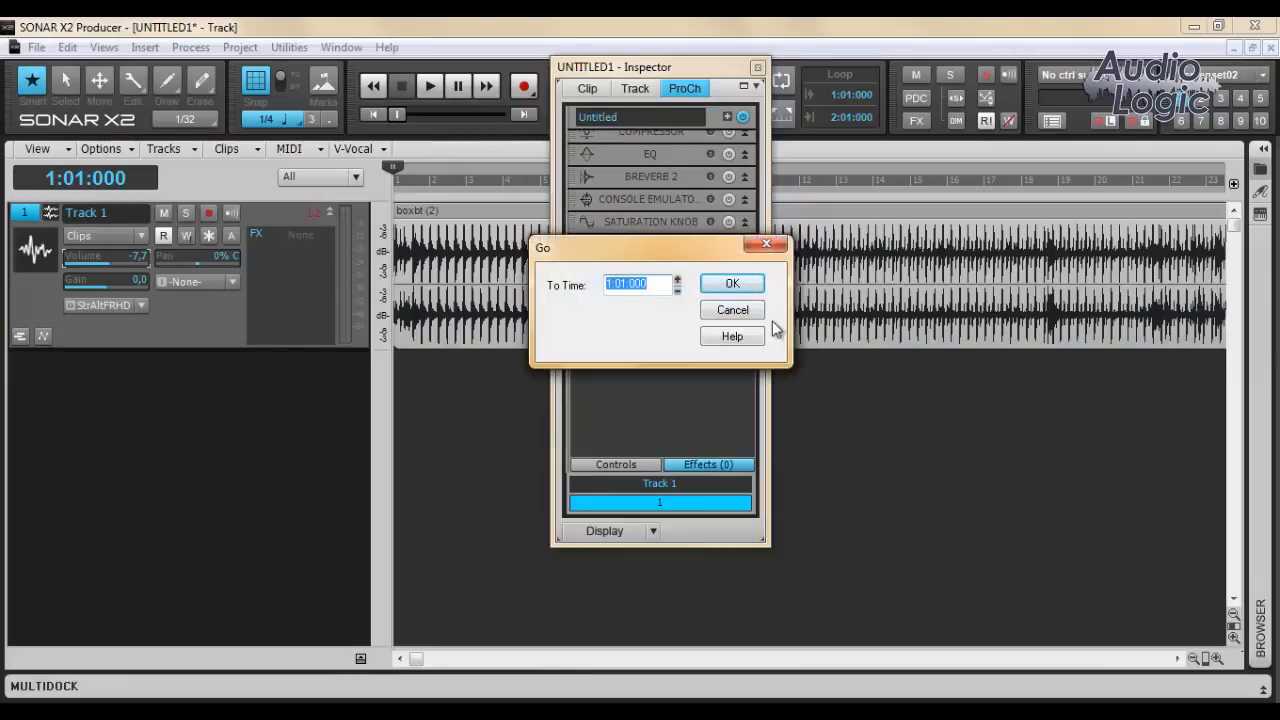
Step: Dismiss the Go dialog and save the current ProChannel module setup as a preset named VIDEO AULA
click(733, 310)
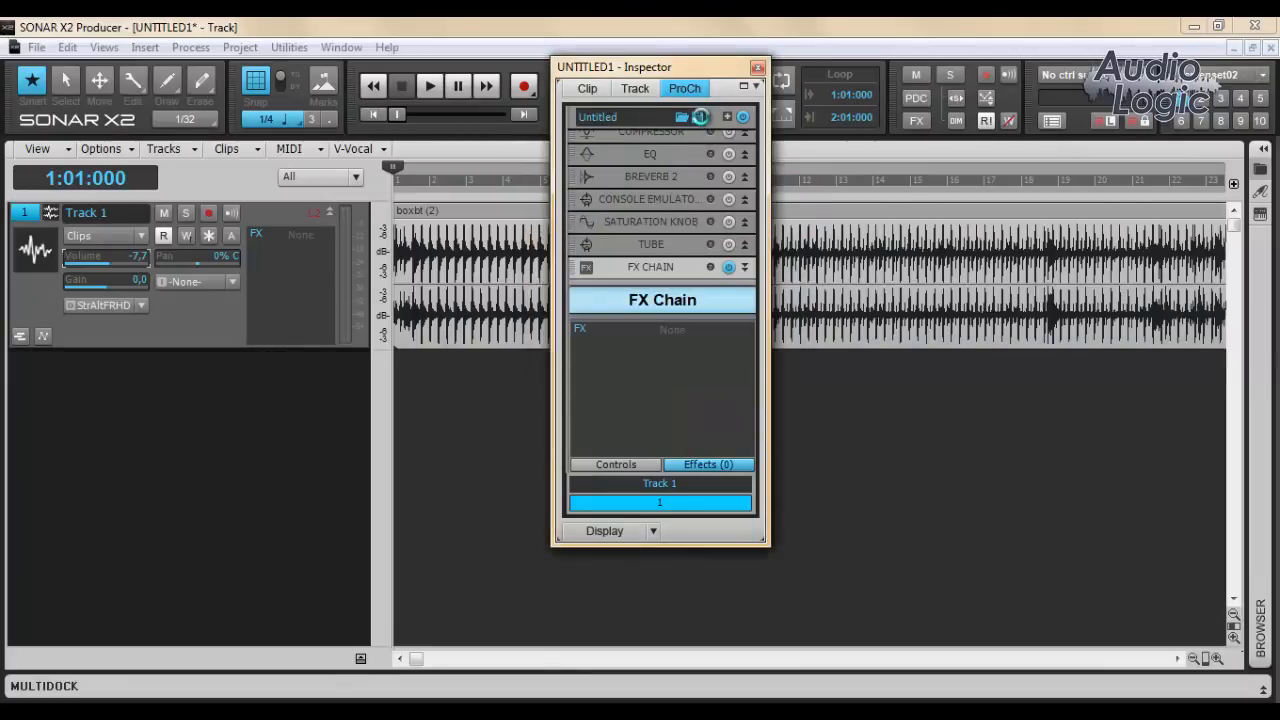
click(699, 117)
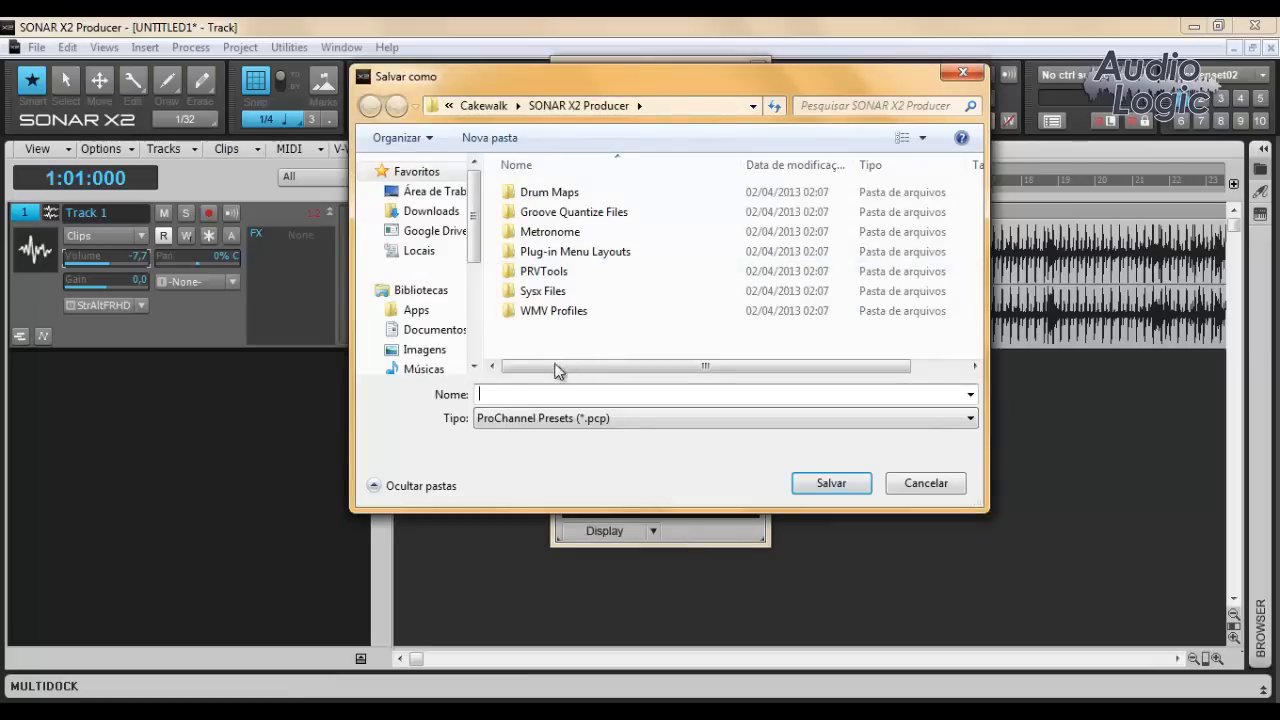
text(VIDEO AULA)
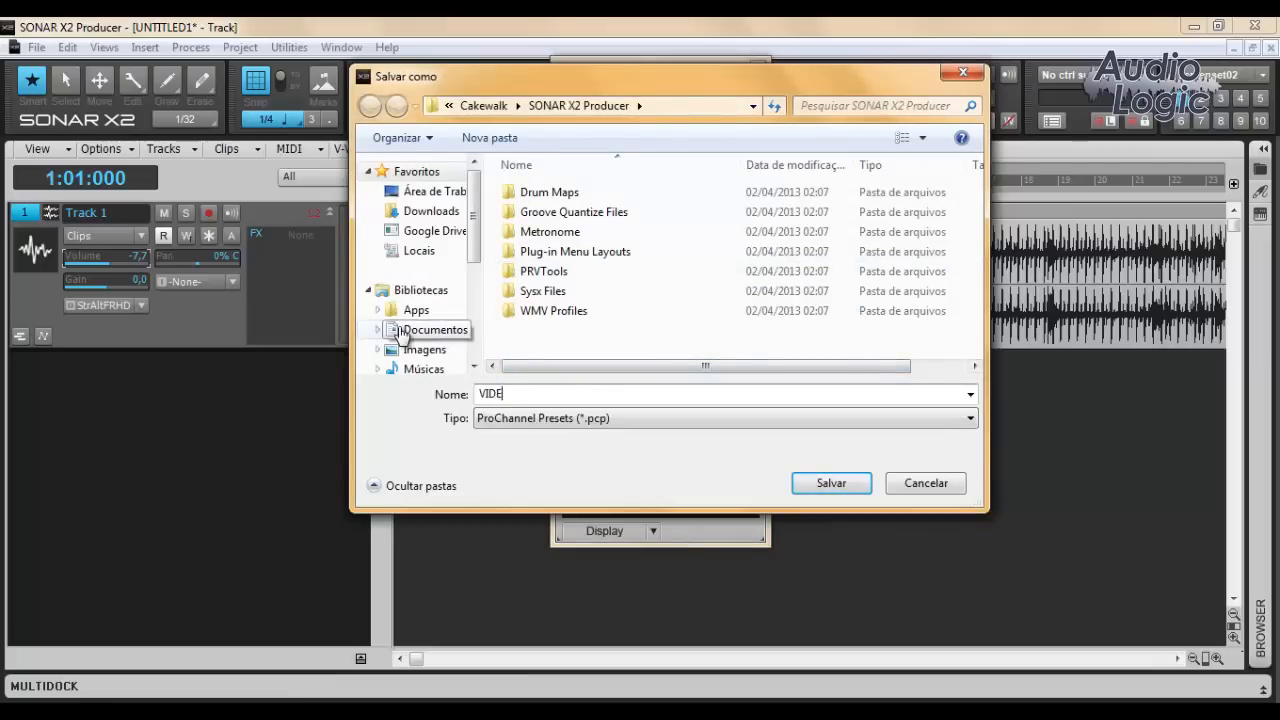
click(849, 486)
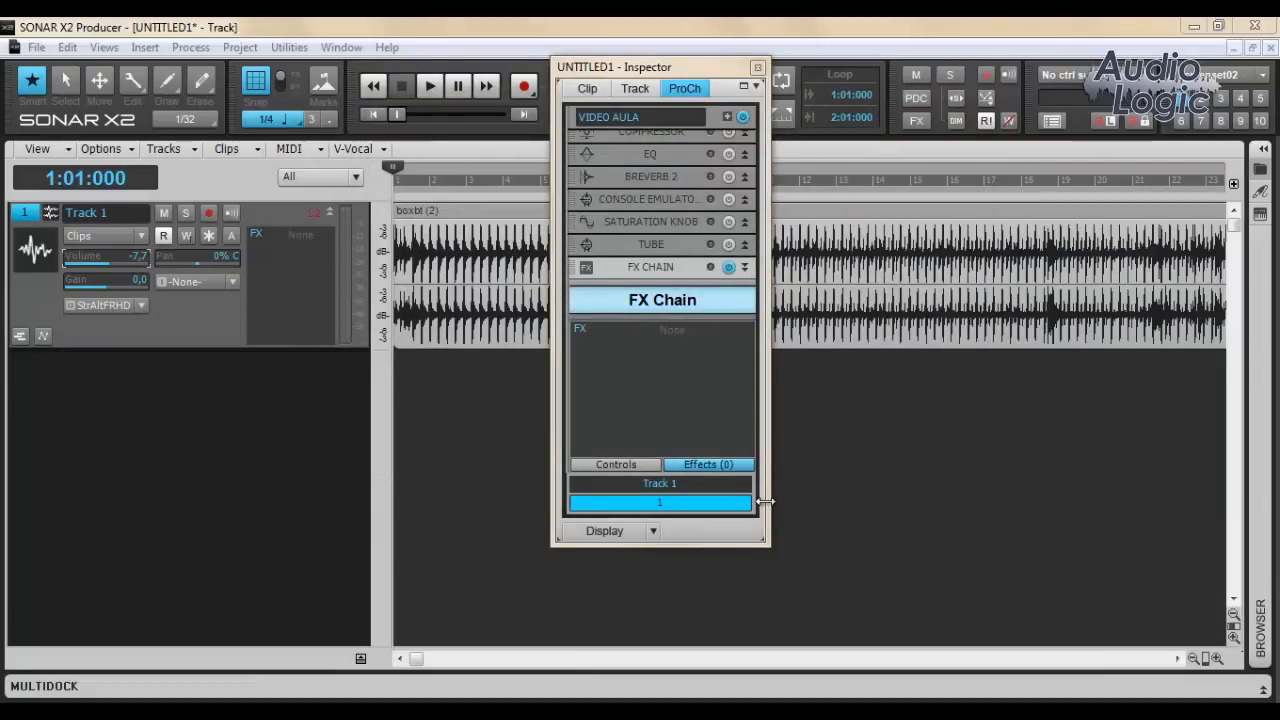
Step: Make the floating Inspector taller and insert a new audio track below Track 1
drag(763, 508, 763, 548)
drag(793, 652, 780, 620)
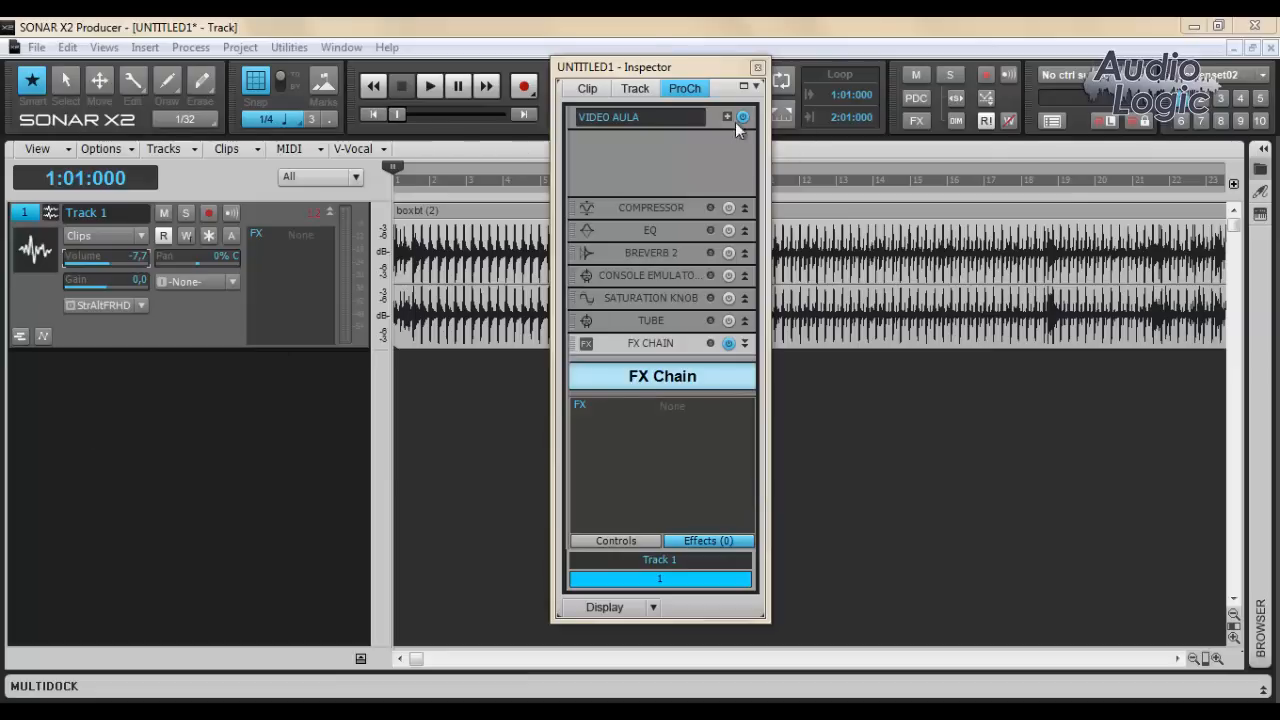
click(168, 418)
right_click(168, 418)
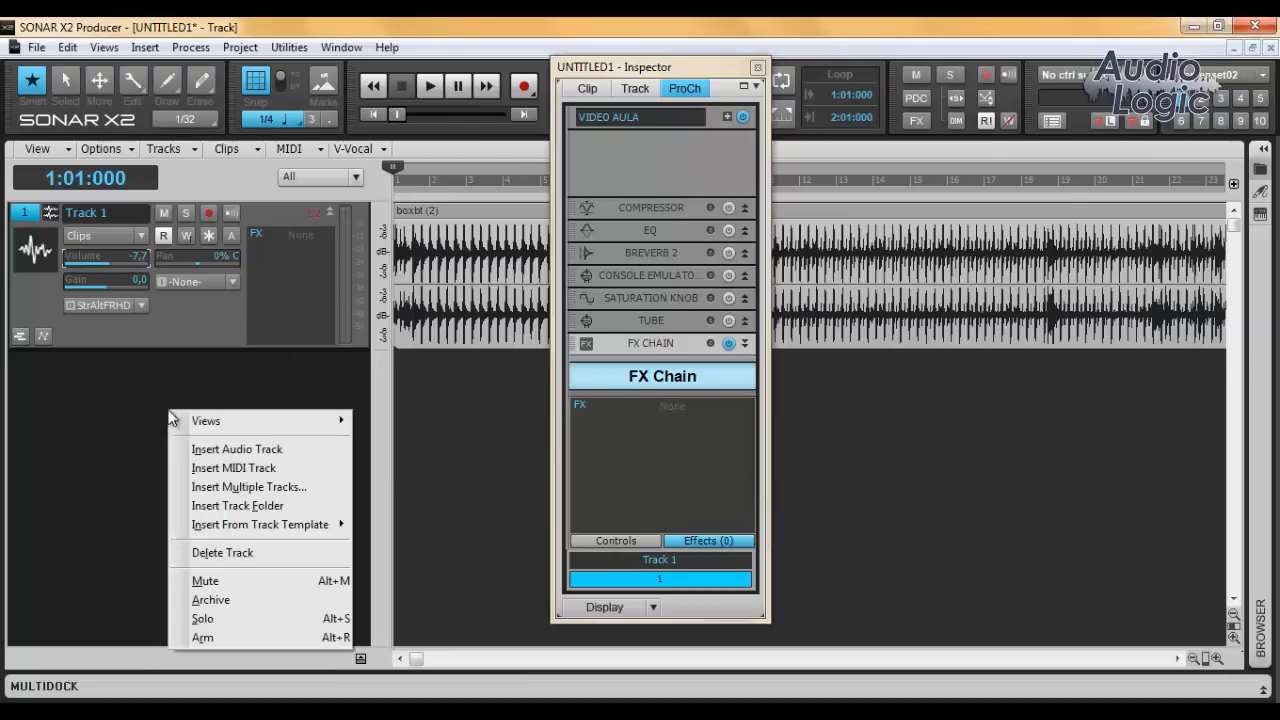
click(285, 449)
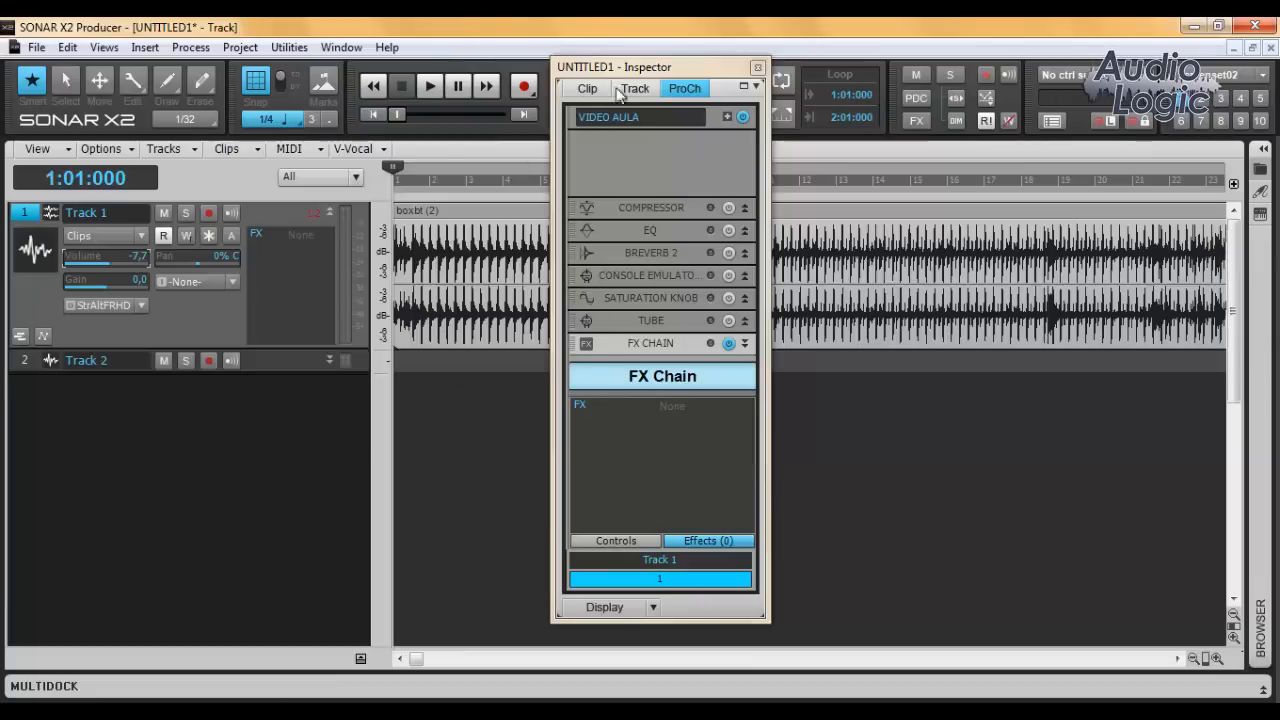
Step: Close the floating Inspector, reopen it, and dock it at the left of the track view
click(757, 67)
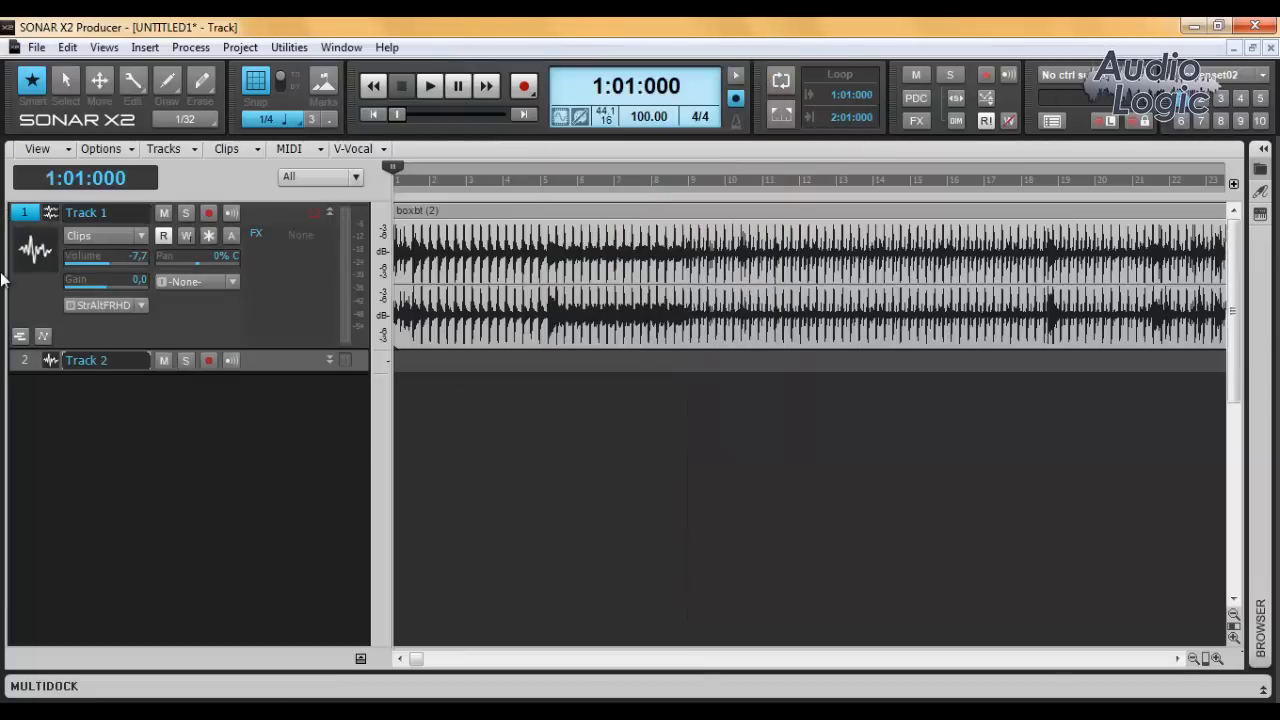
click(104, 47)
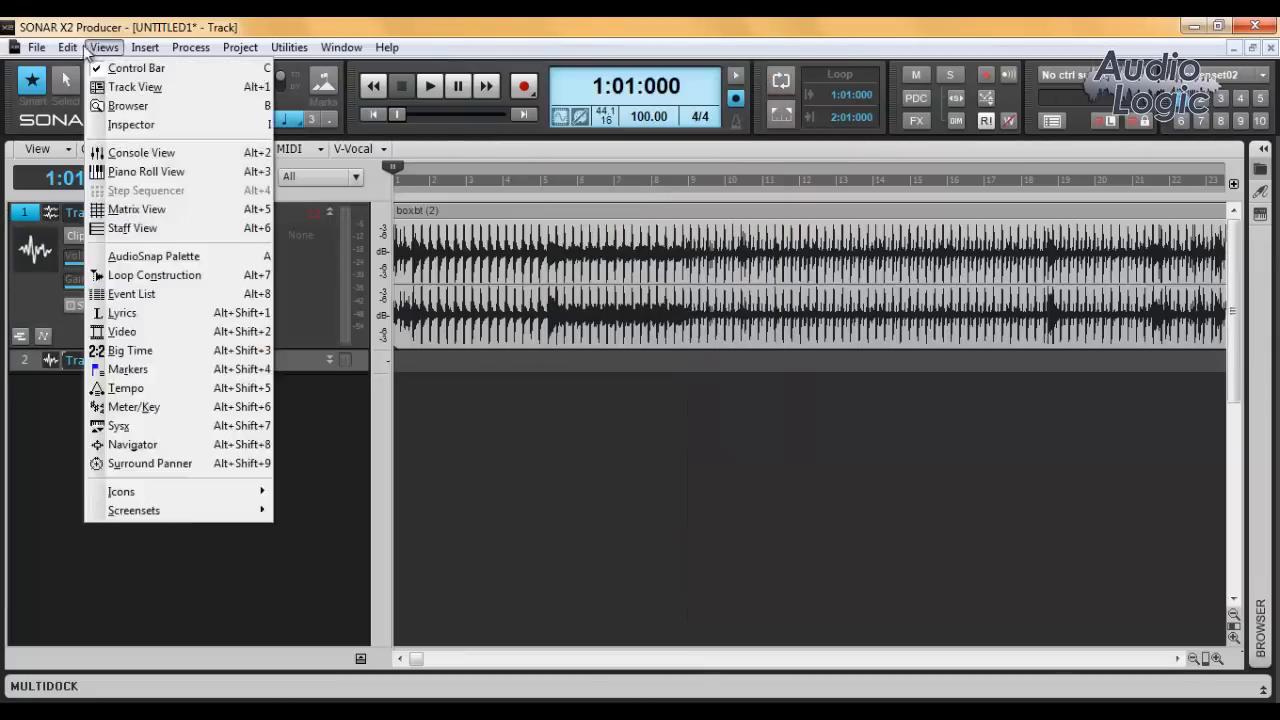
click(120, 124)
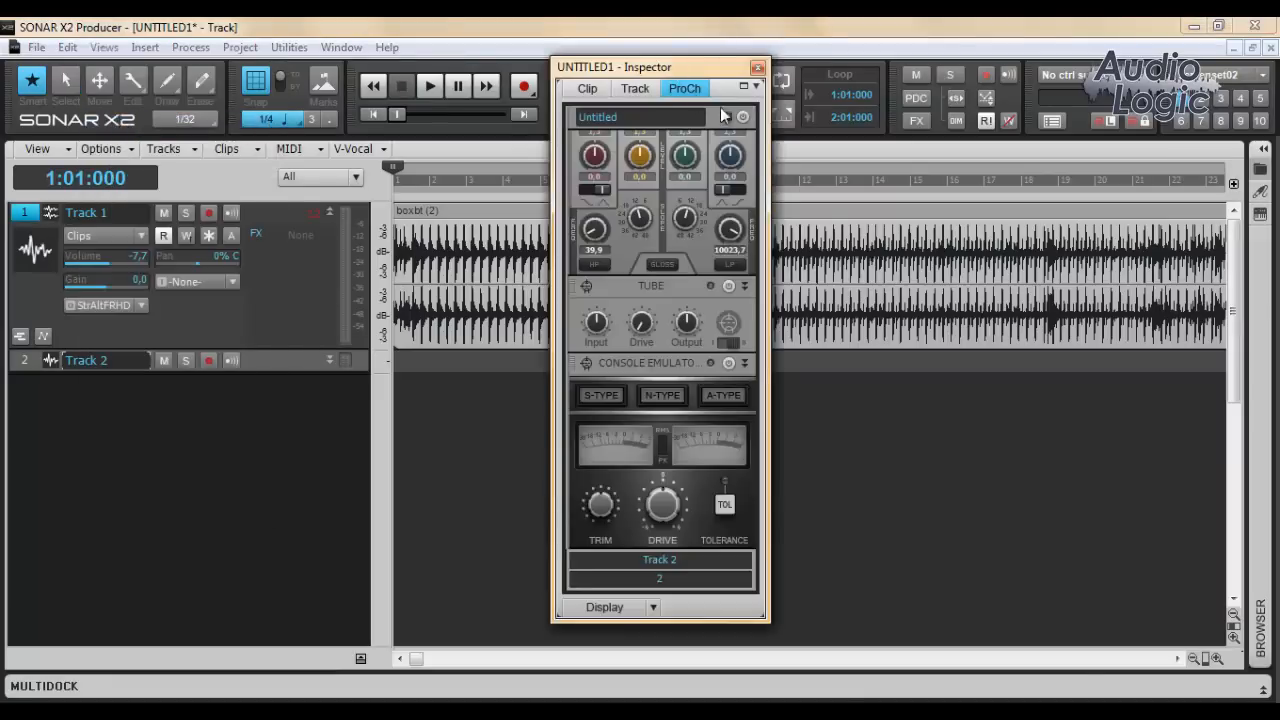
click(756, 86)
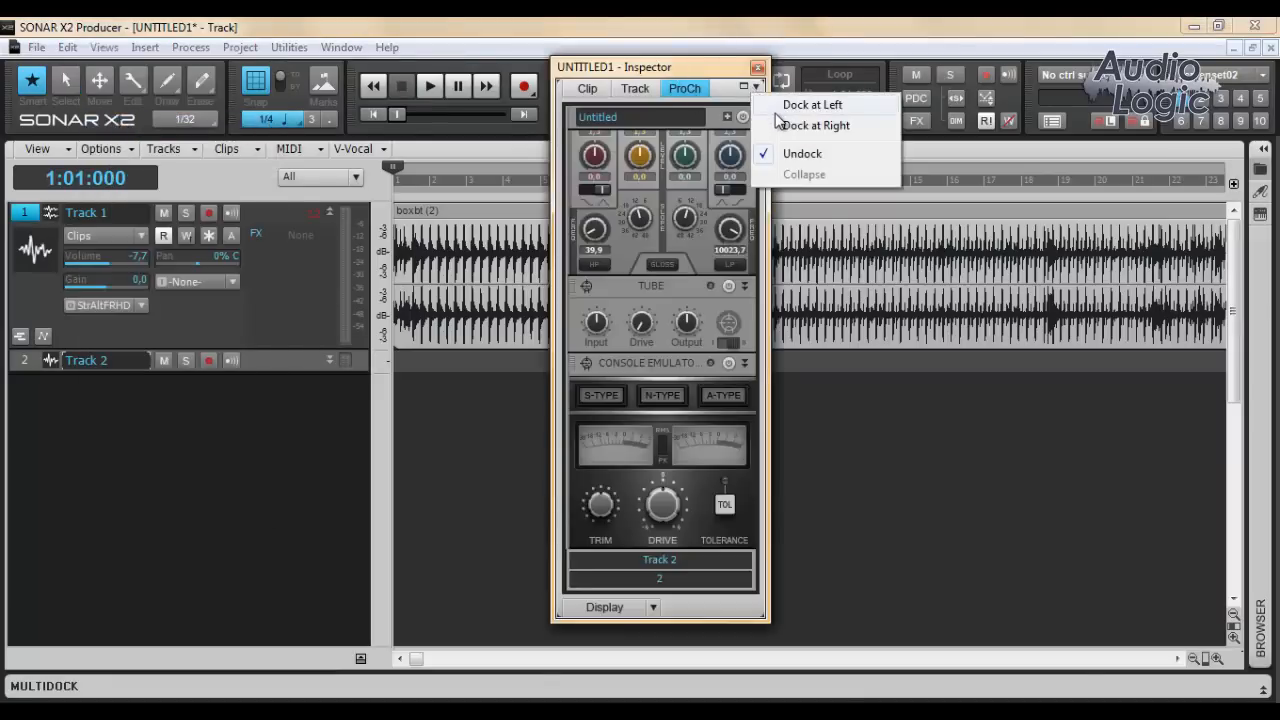
click(777, 108)
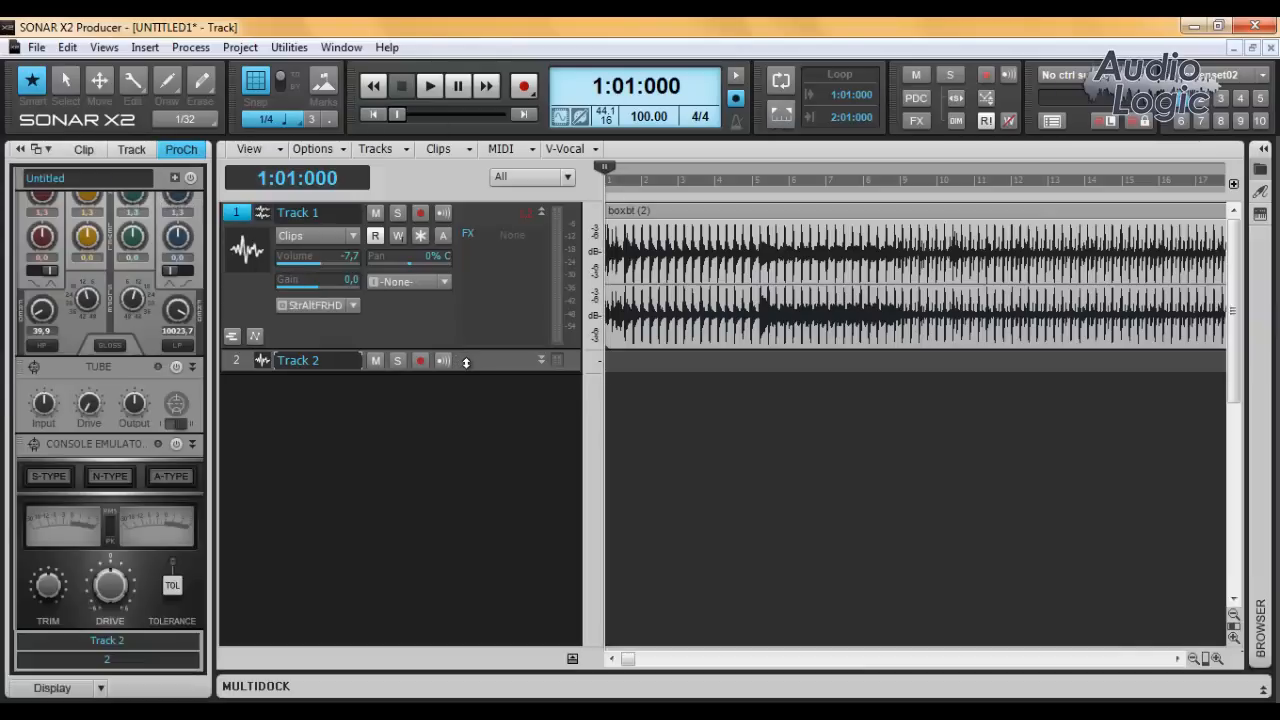
Step: Select Track 2, load the VIDEO AULA.pcp preset into its ProChannel and look through the loaded modules
click(236, 361)
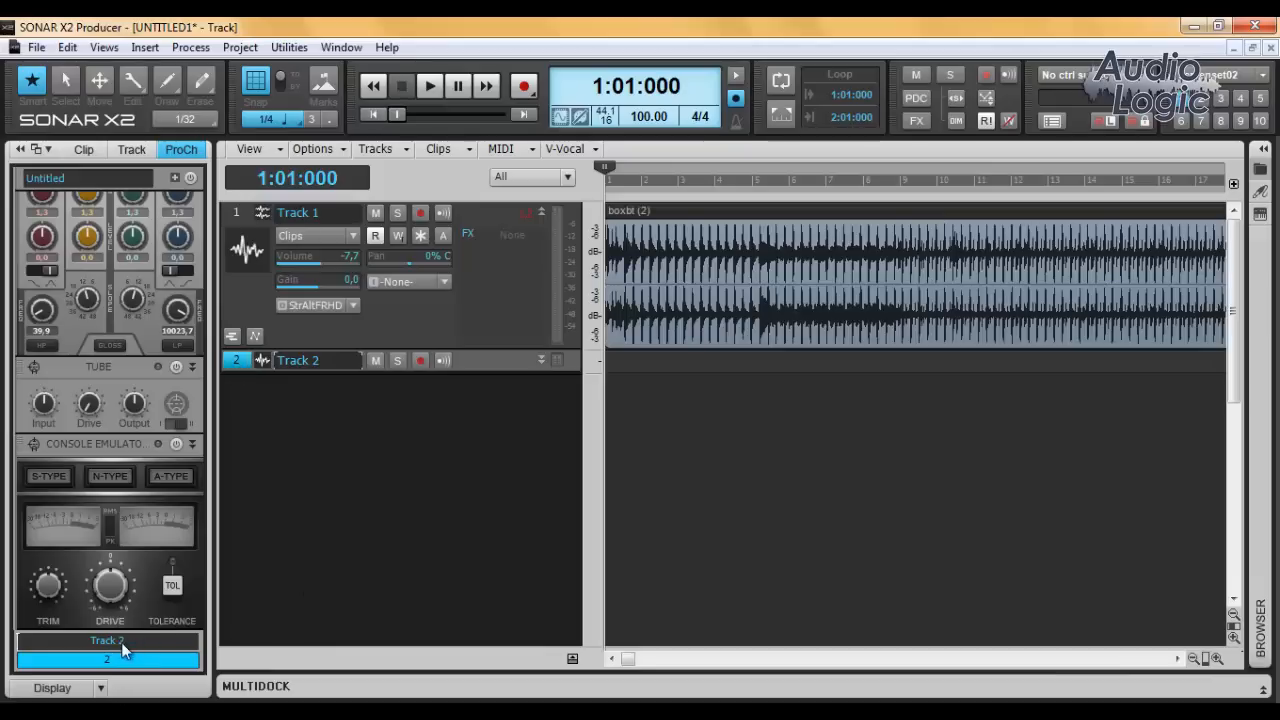
click(128, 179)
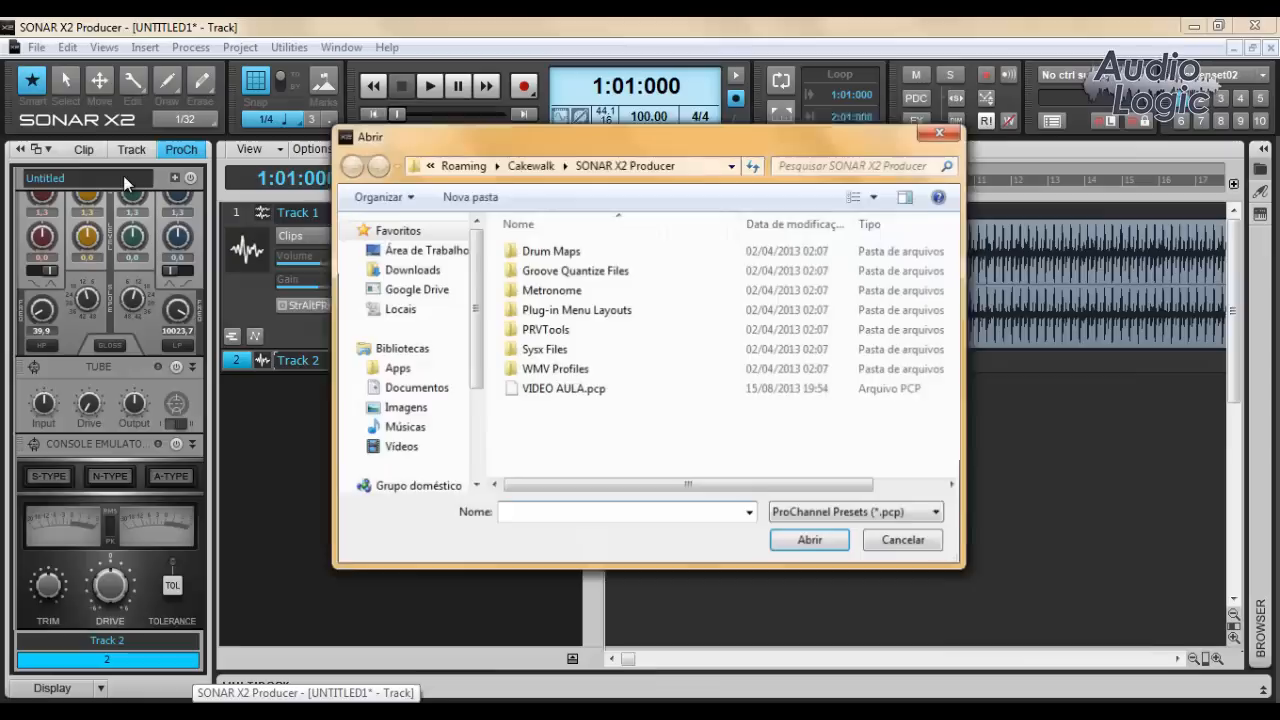
click(558, 389)
click(558, 389)
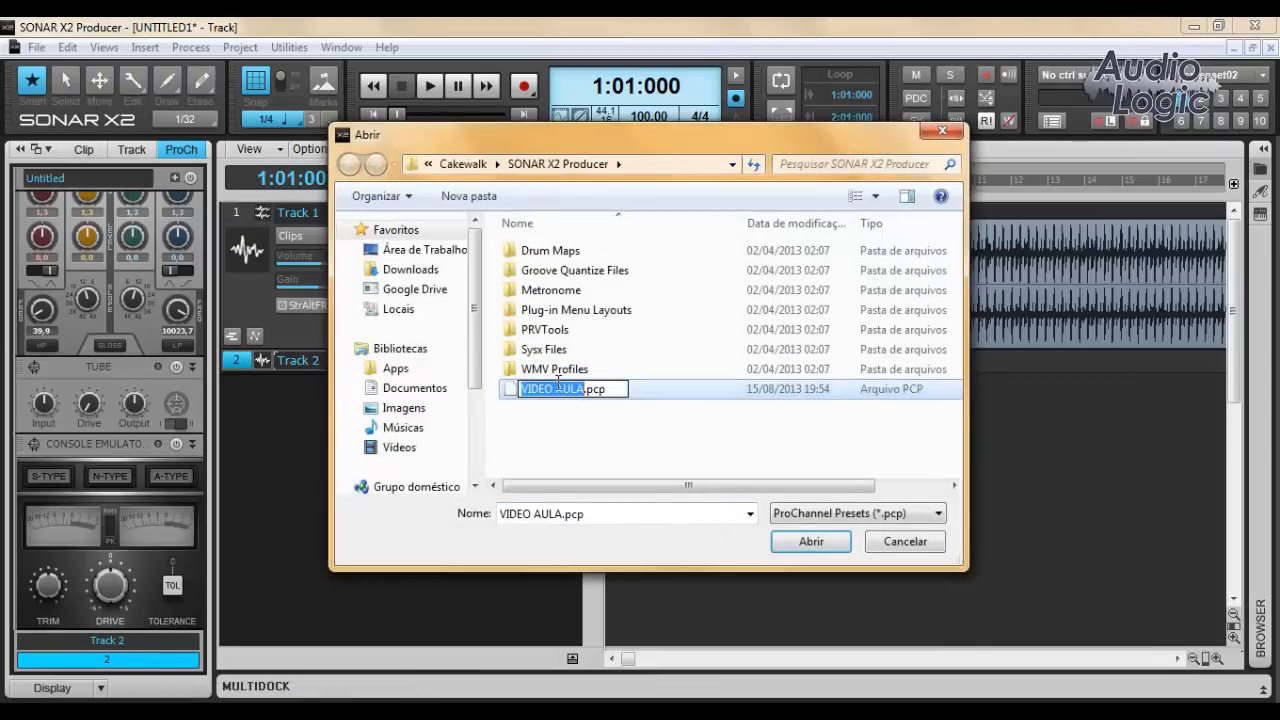
double_click(556, 388)
double_click(515, 391)
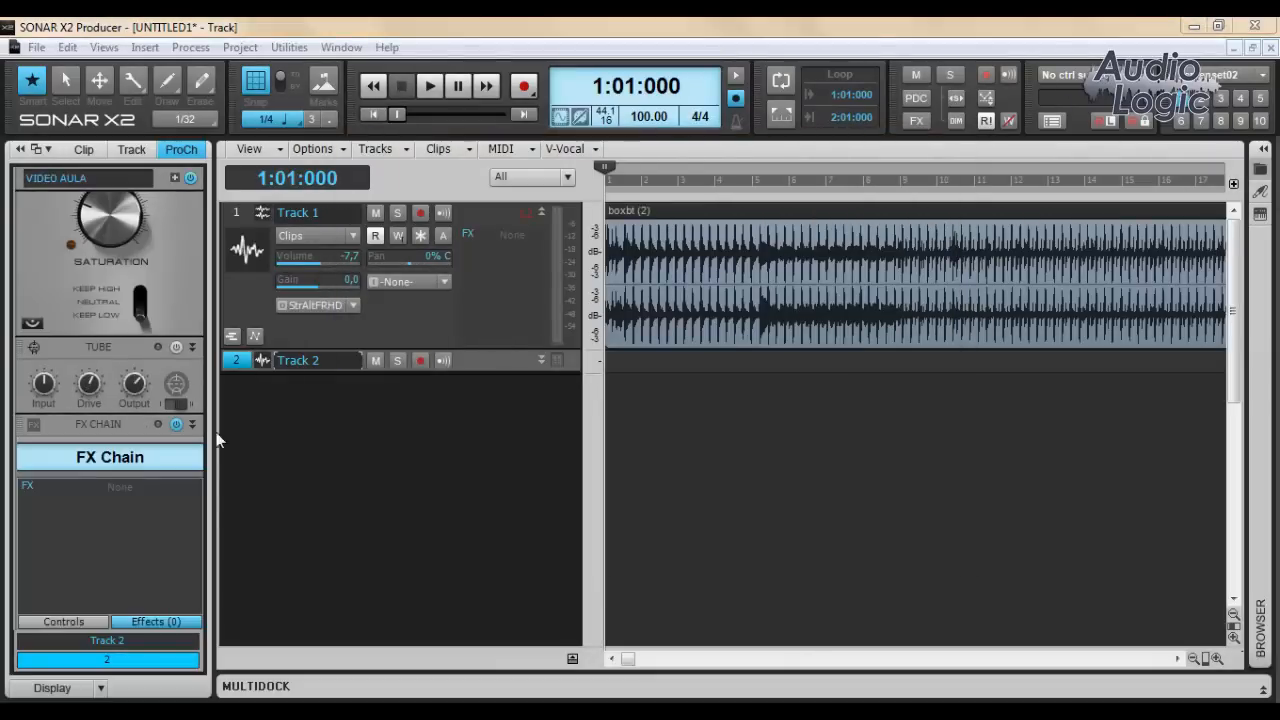
scroll(182, 330, up, 10)
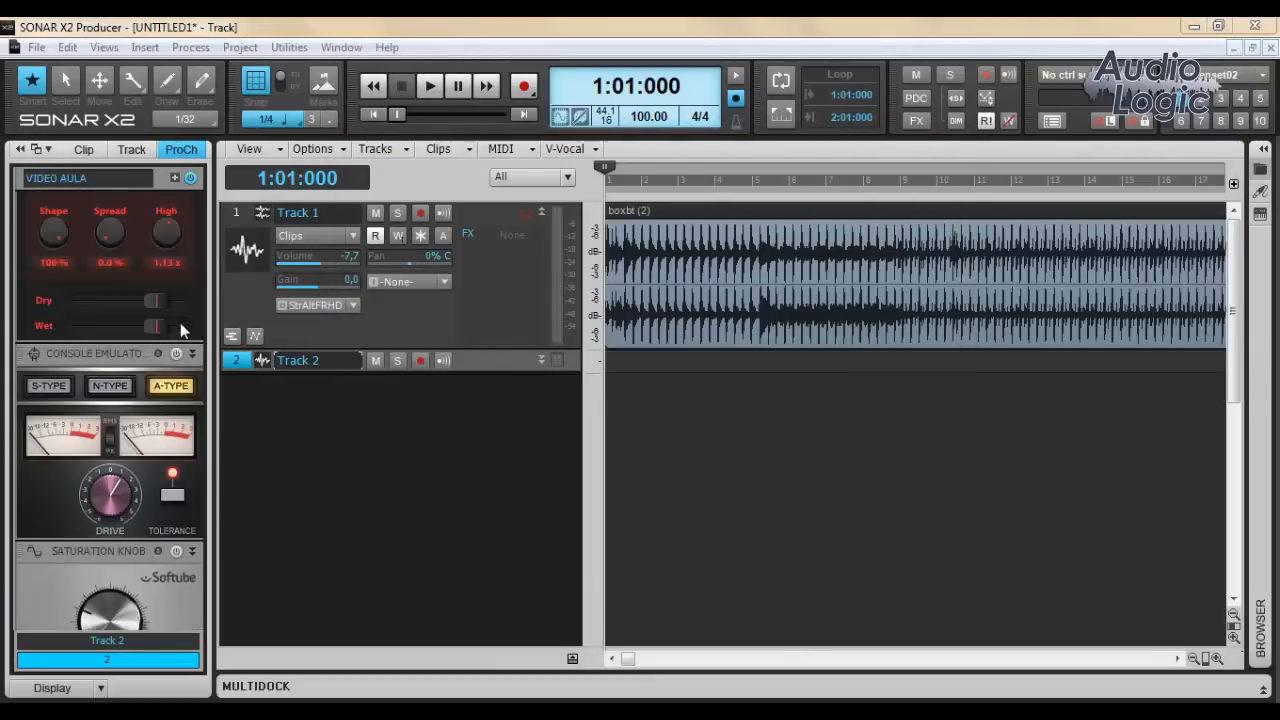
scroll(182, 340, up, 8)
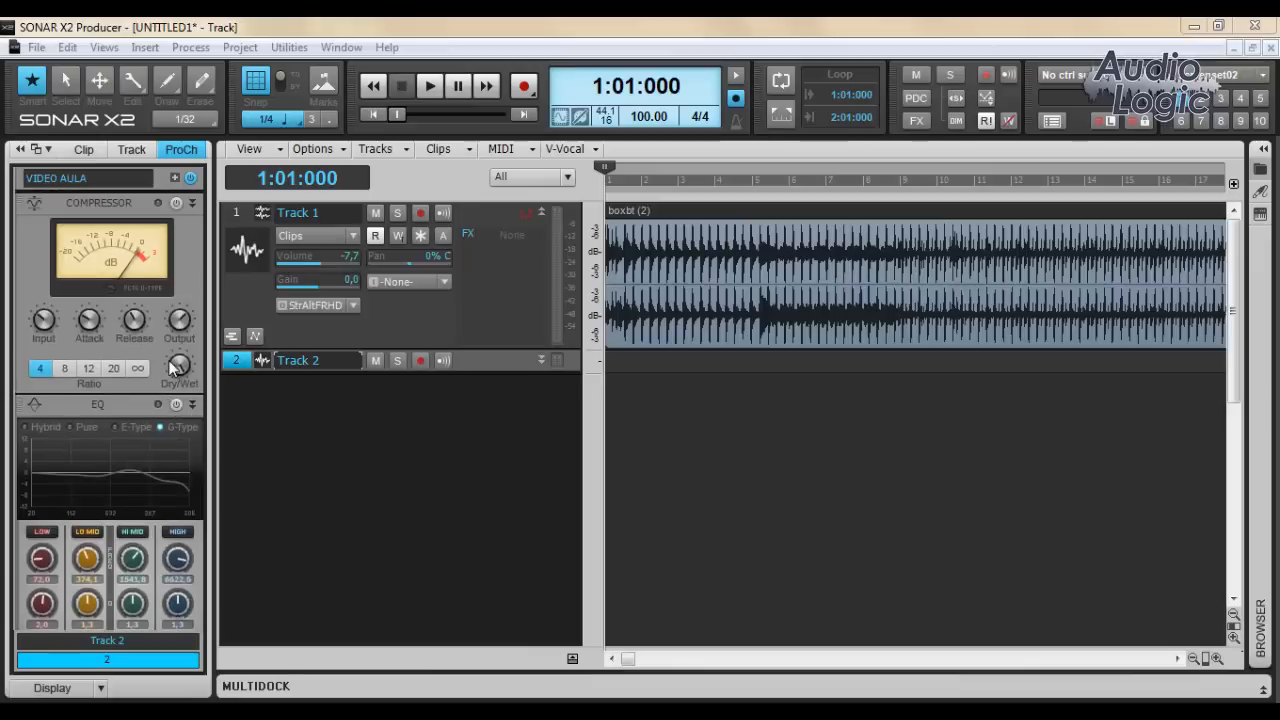
scroll(131, 266, down, 8)
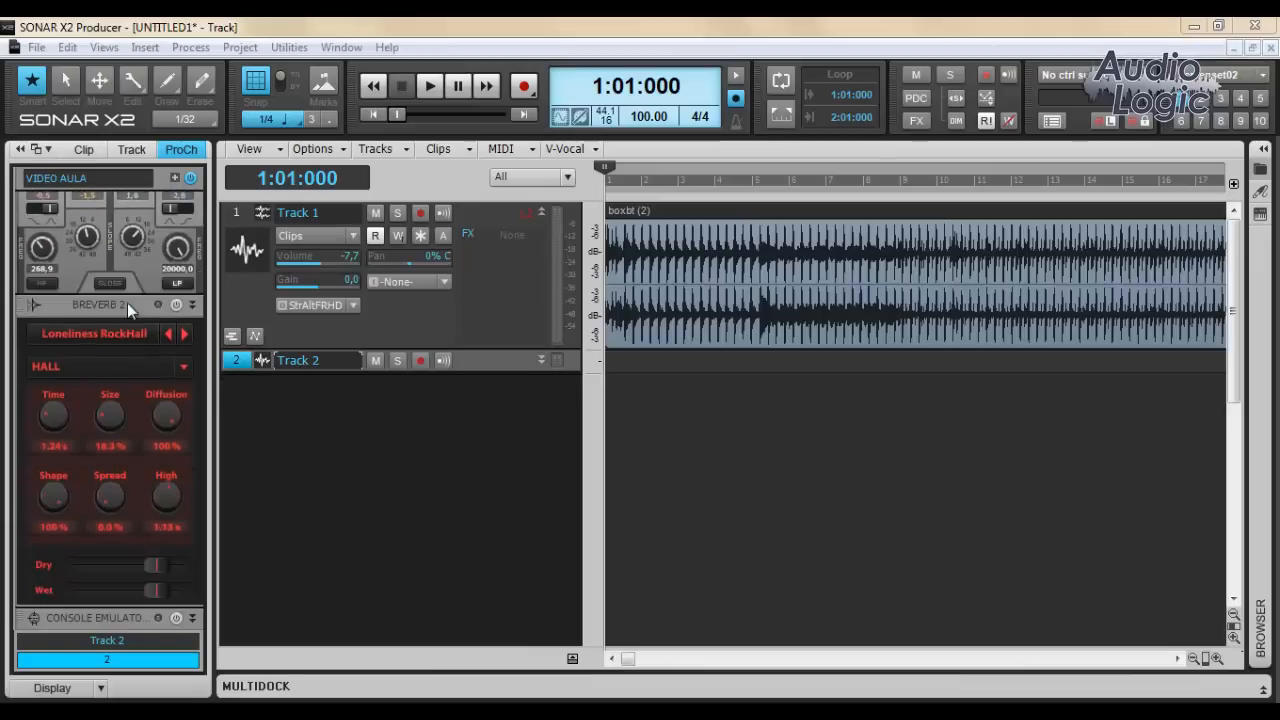
scroll(129, 330, down, 4)
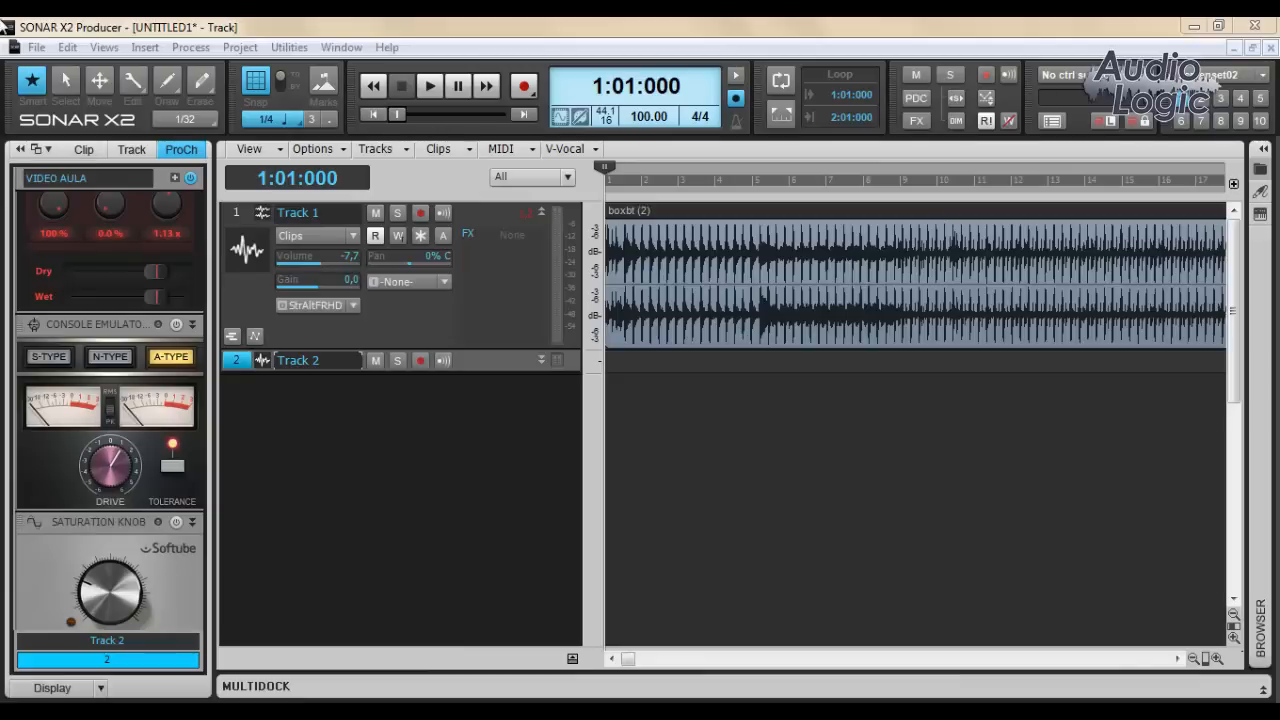
Step: Collapse and restore the docked Inspector, and undock it as a floating window over the clips area
click(19, 148)
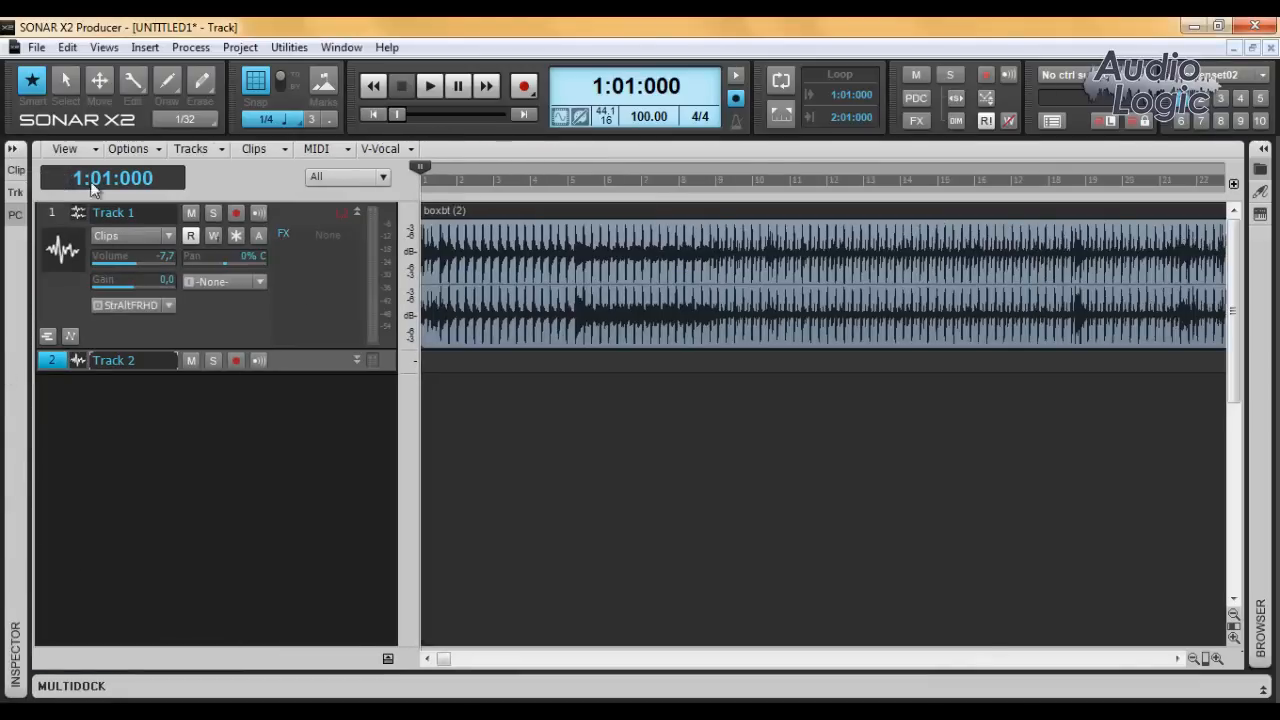
click(96, 52)
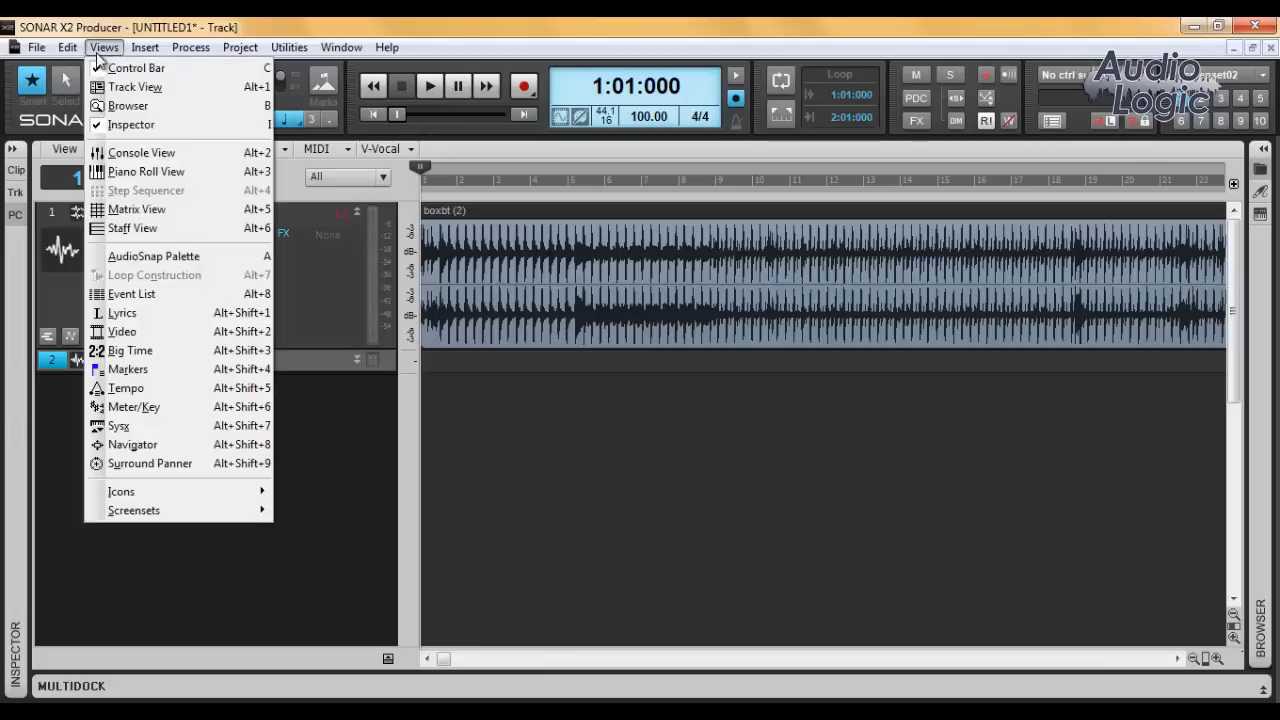
click(165, 125)
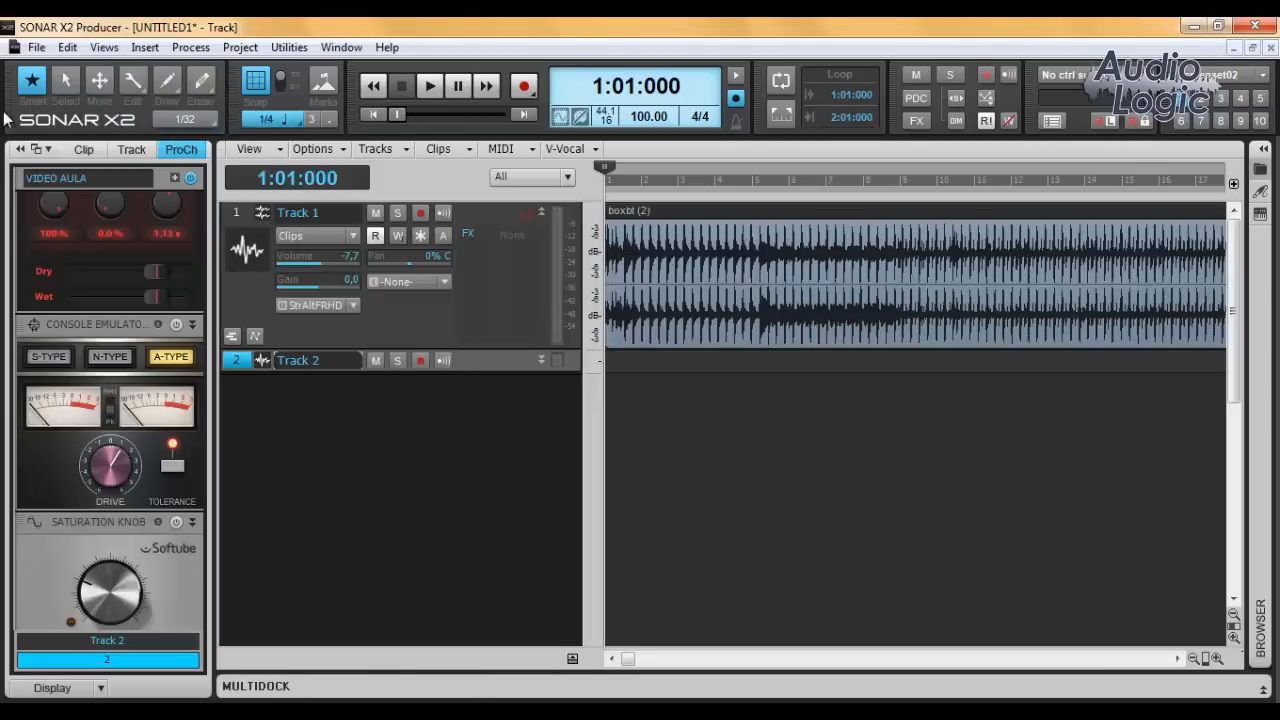
click(43, 152)
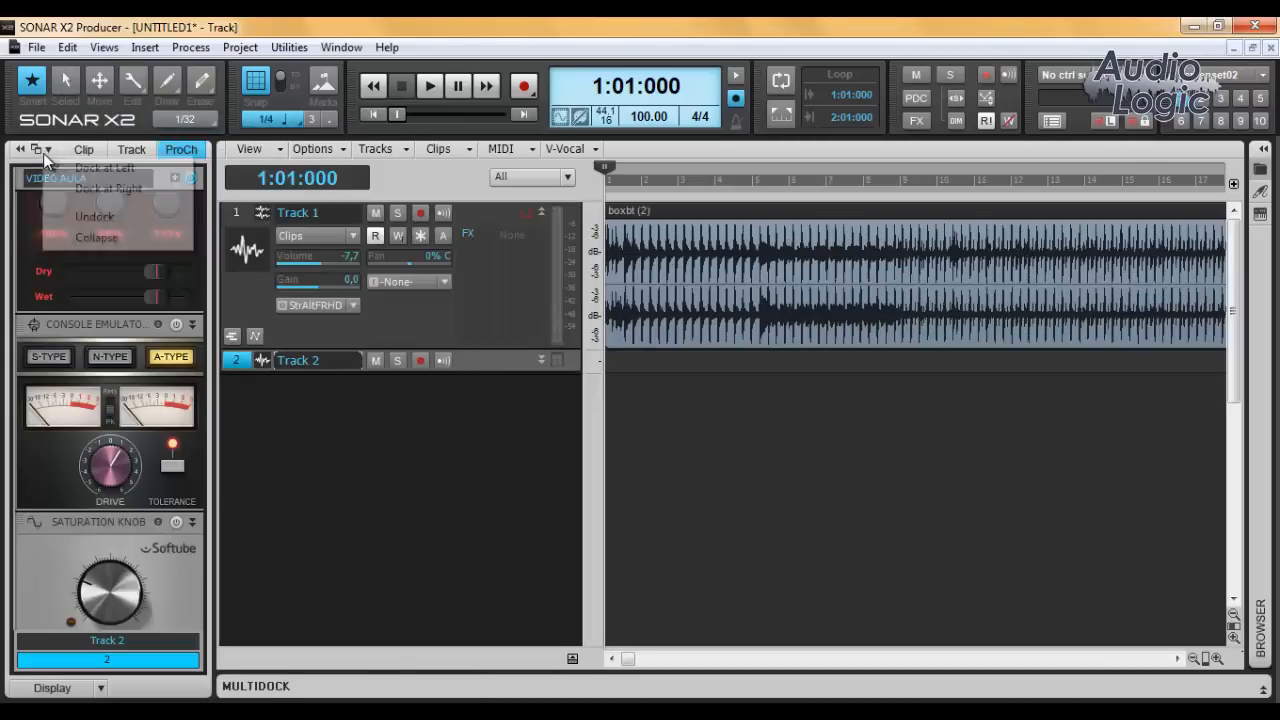
click(95, 217)
drag(588, 68, 698, 63)
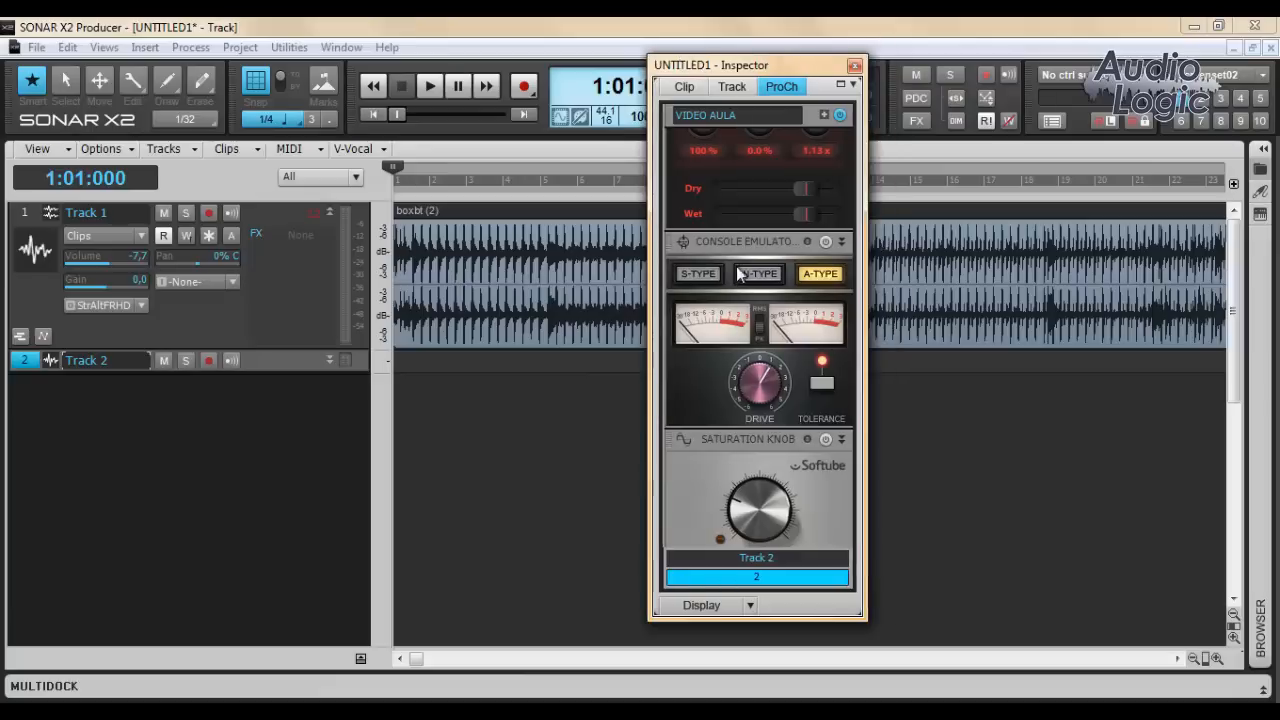
Step: Collapse all of Track 2's ProChannel modules, from the Compressor and EQ through to Tube and FX Chain
click(842, 242)
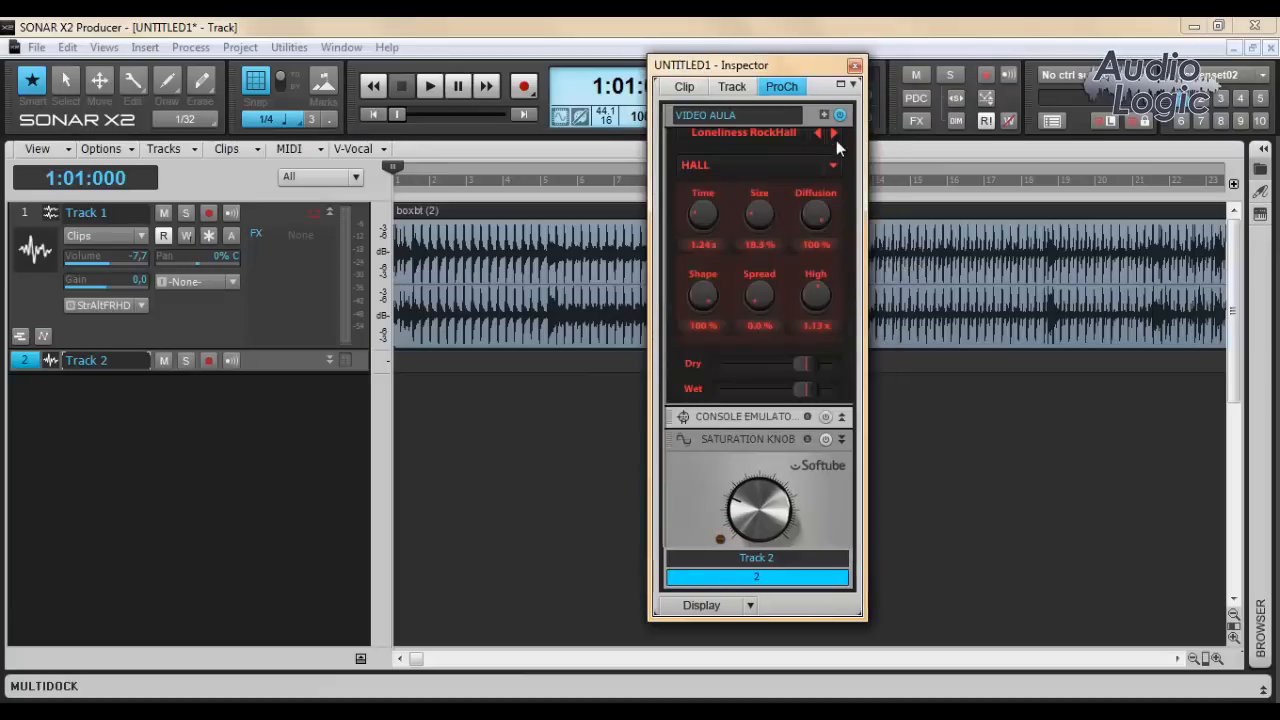
click(844, 438)
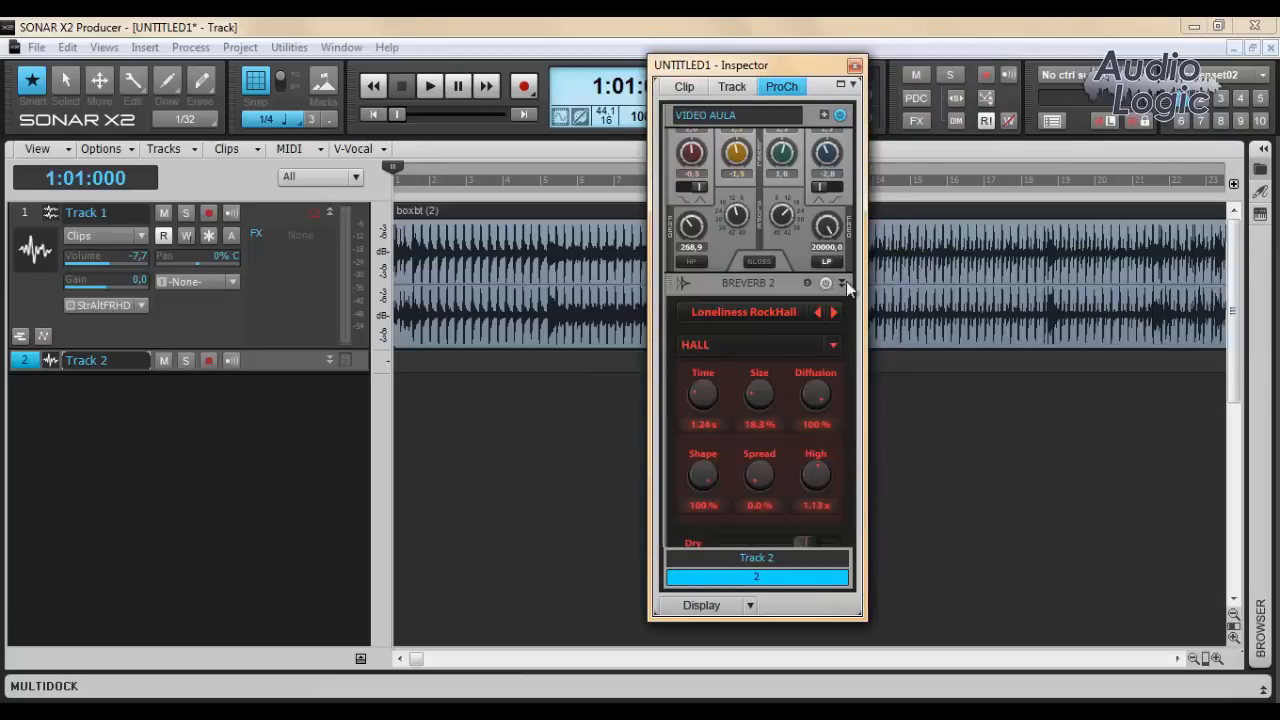
click(845, 283)
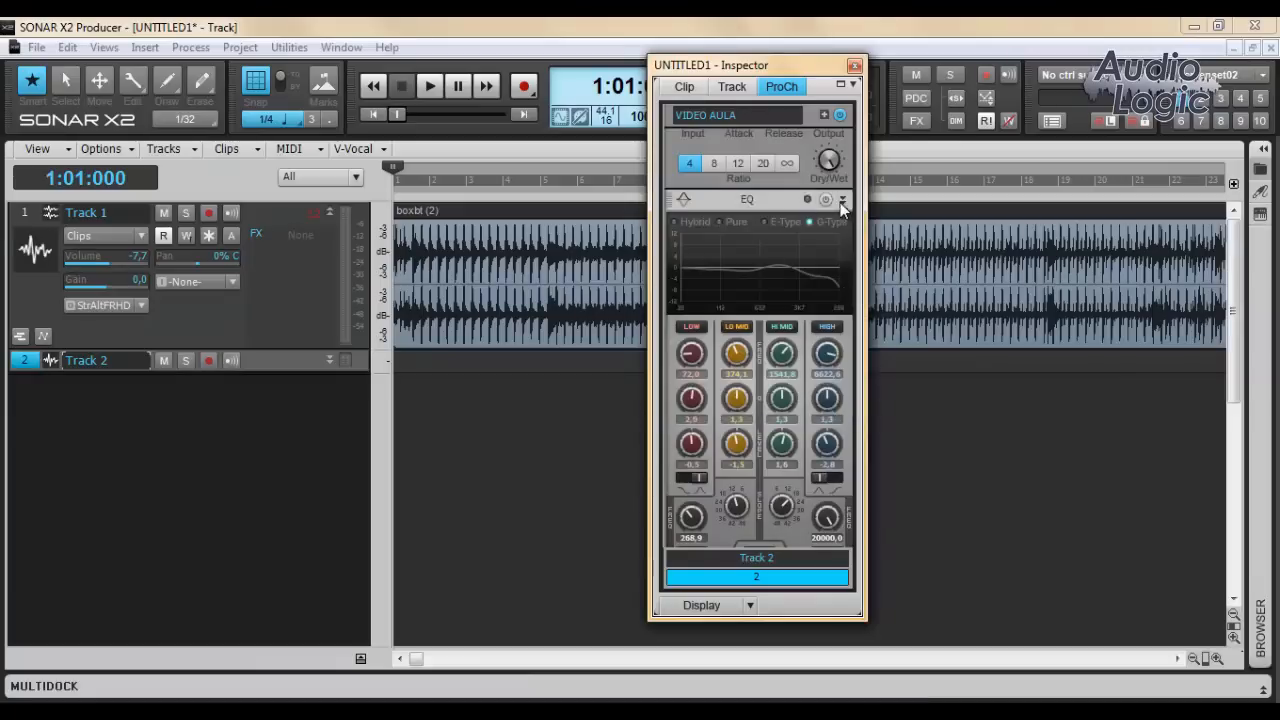
click(840, 202)
click(846, 346)
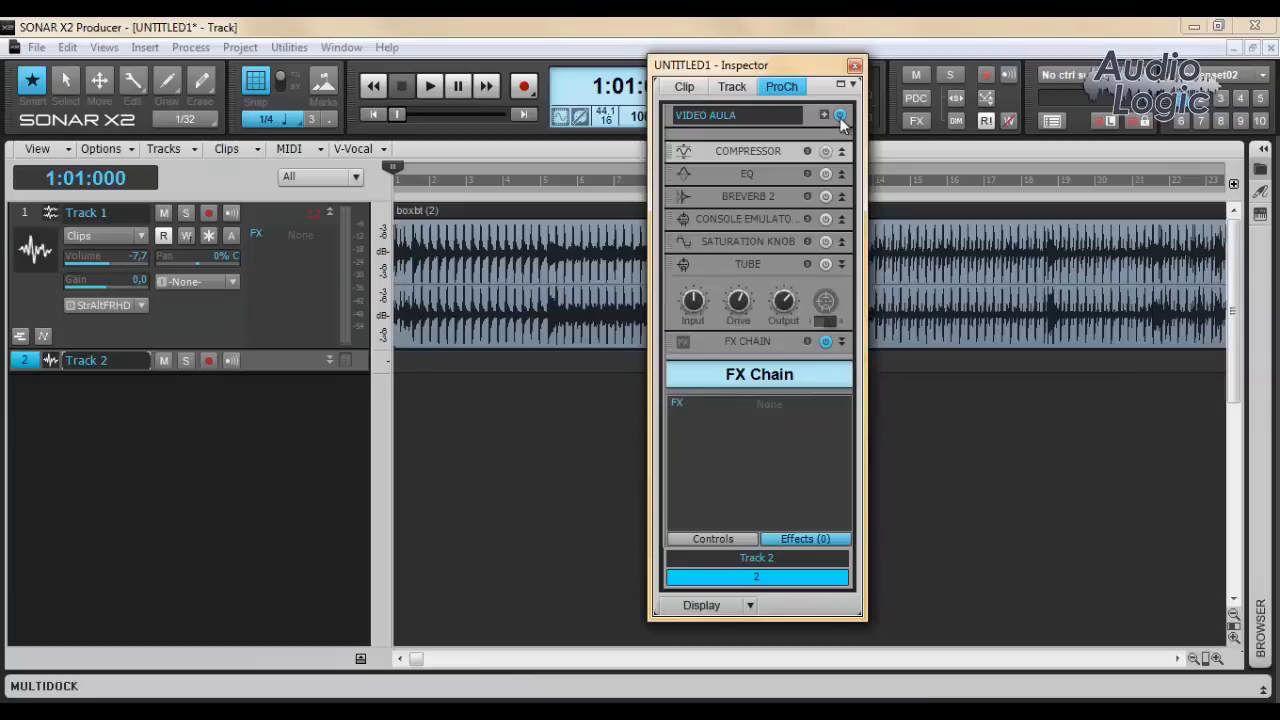
click(842, 342)
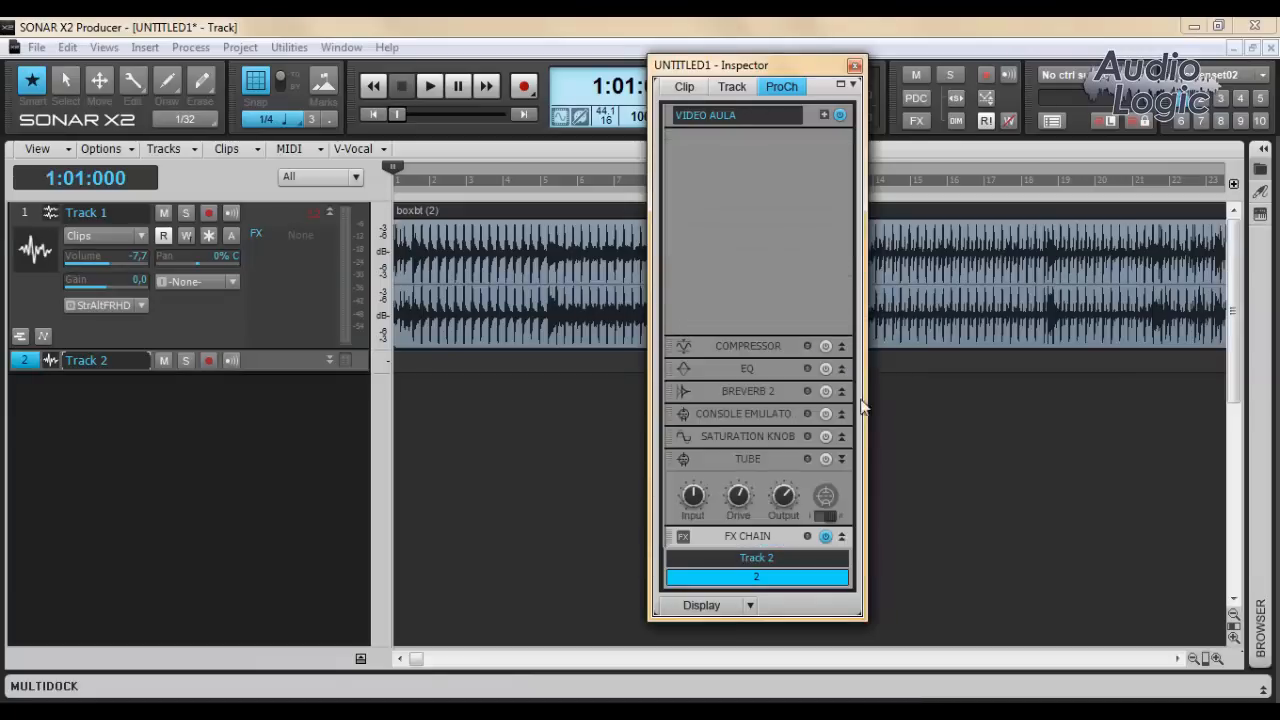
click(841, 459)
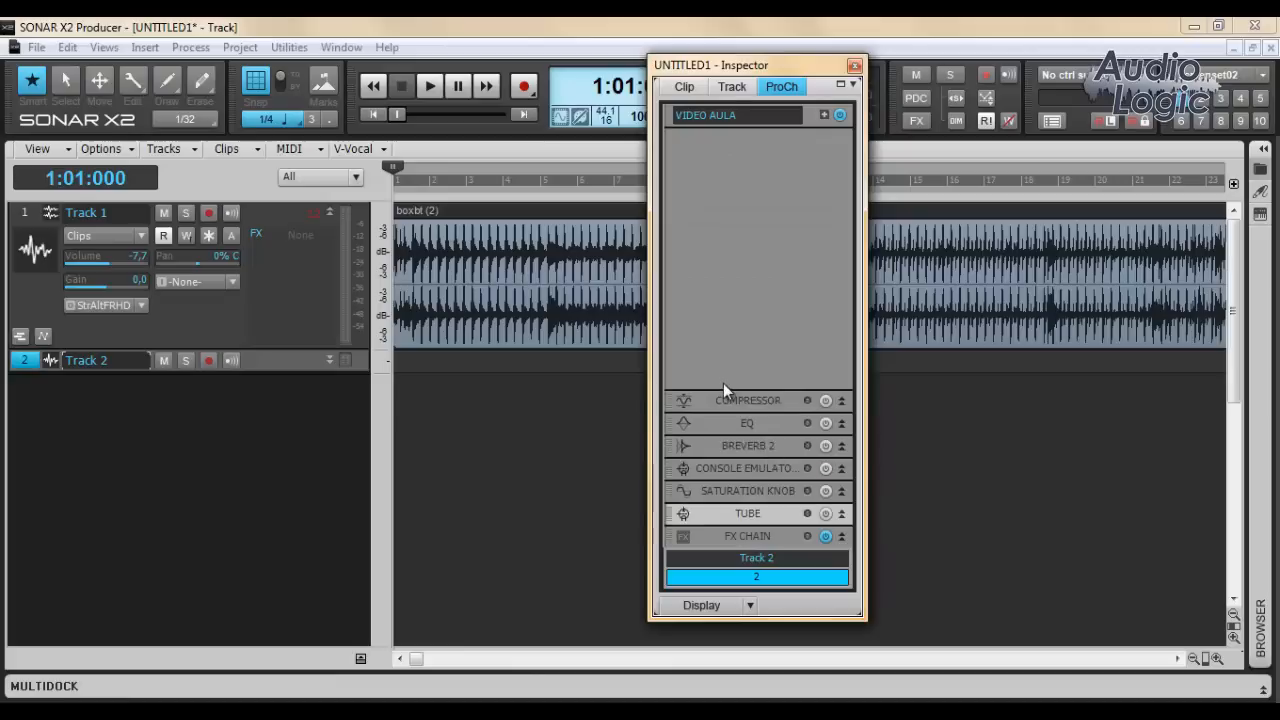